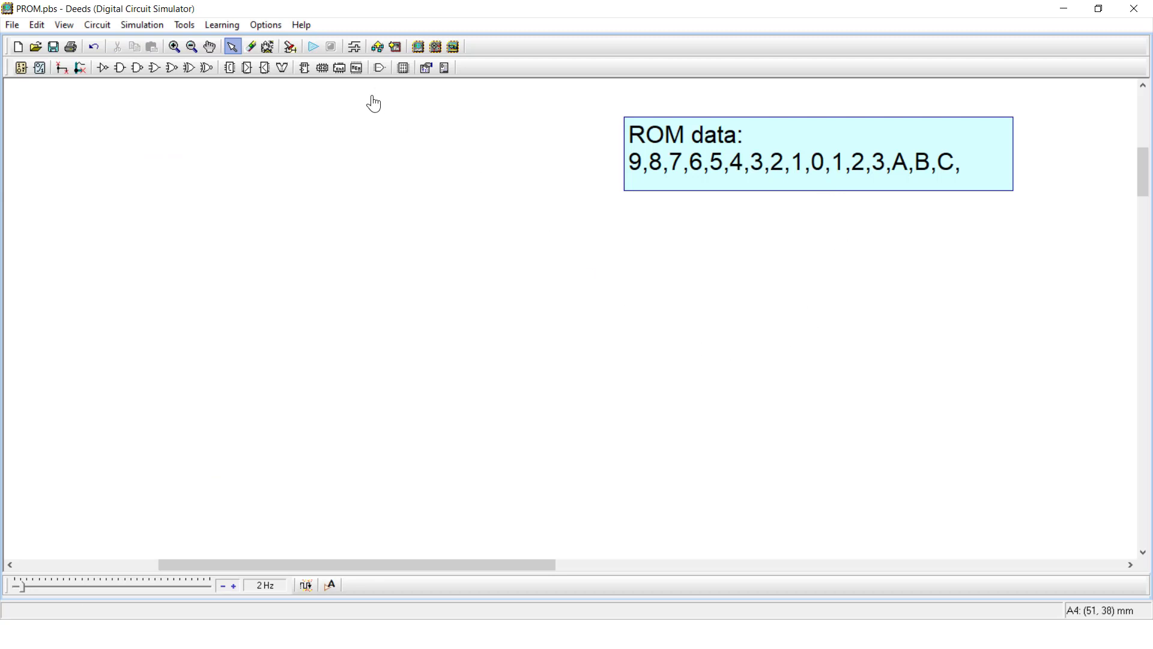
Place a 16x4 ROM on the canvas and accept its default contents
click(357, 69)
mouse_move(459, 154)
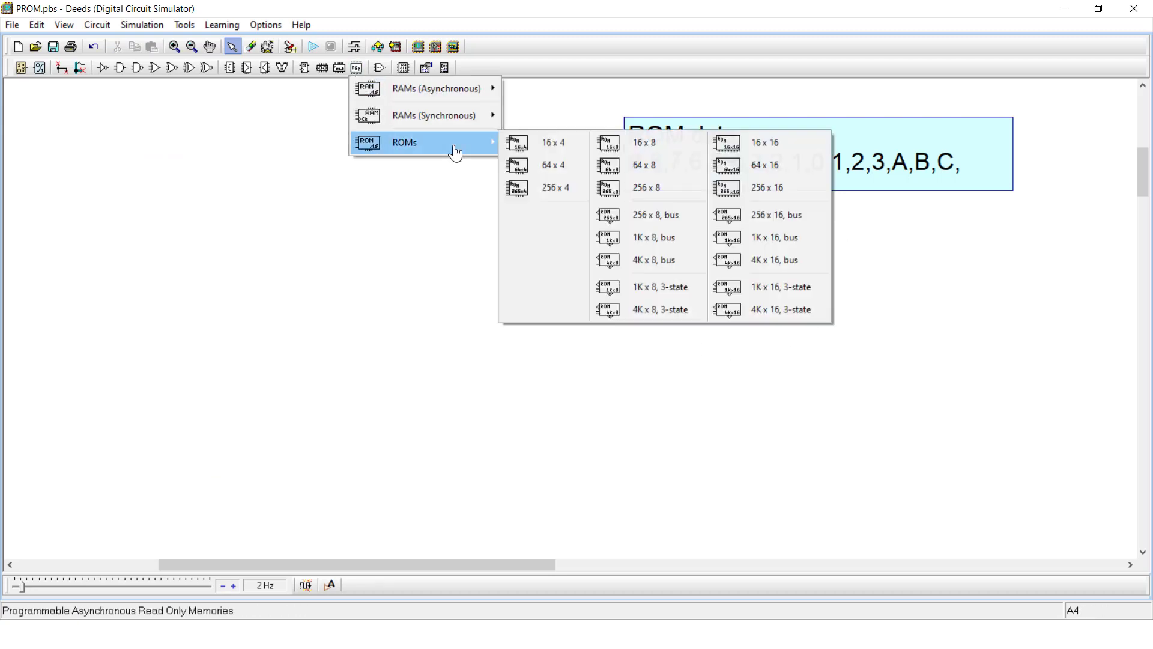
click(551, 150)
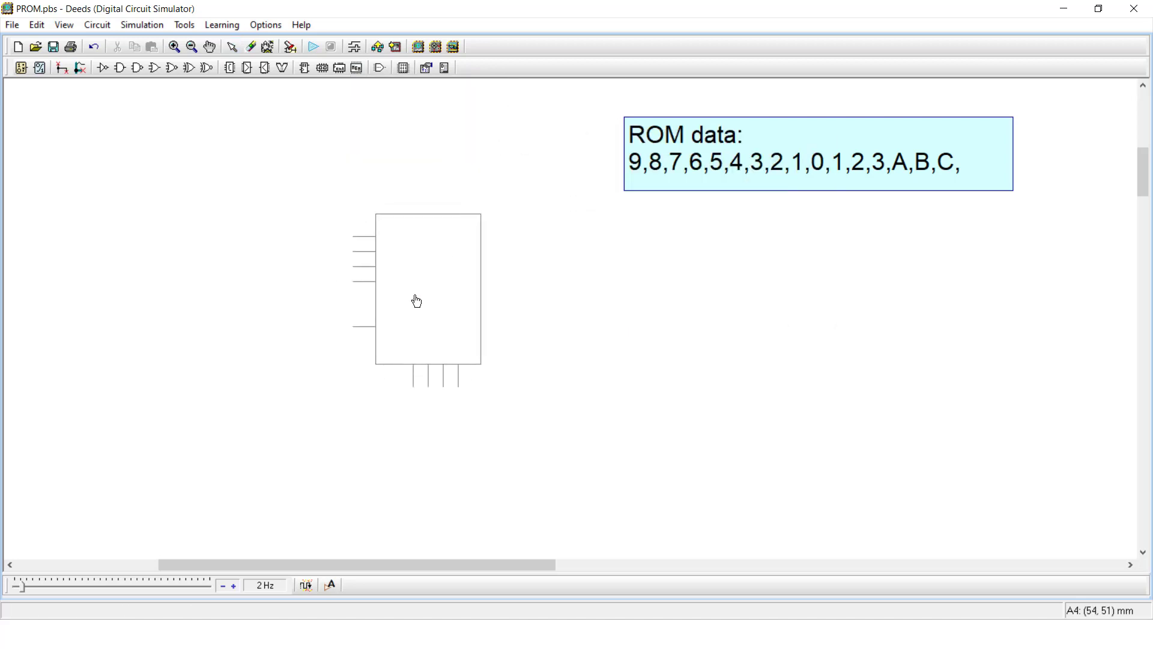
click(417, 299)
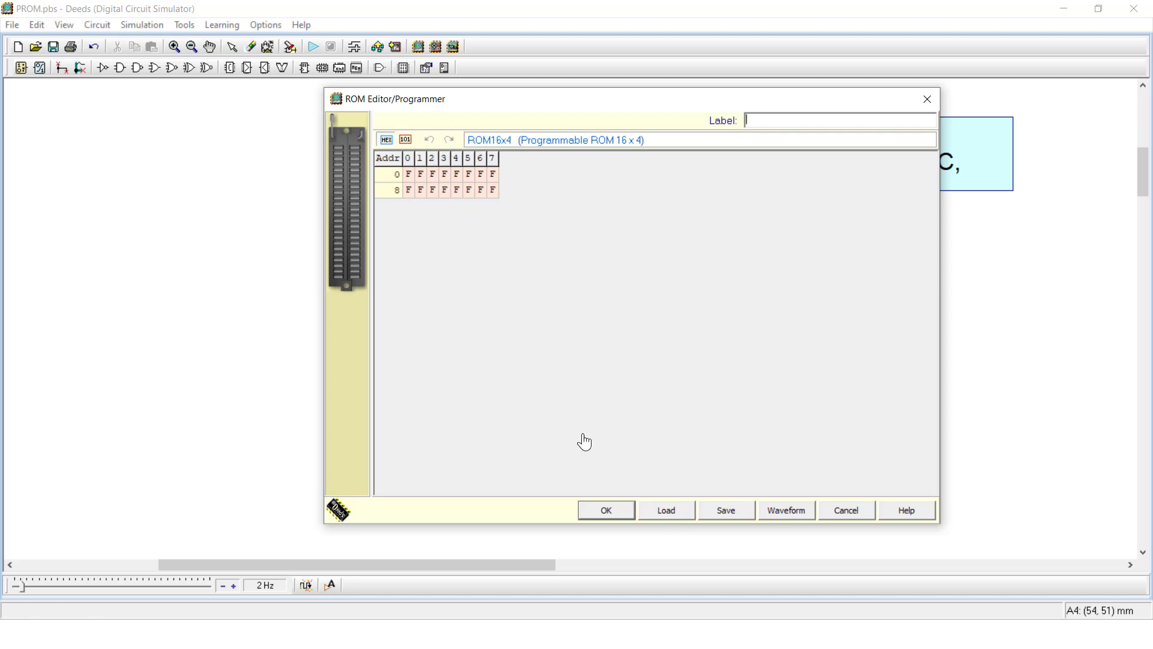
click(606, 510)
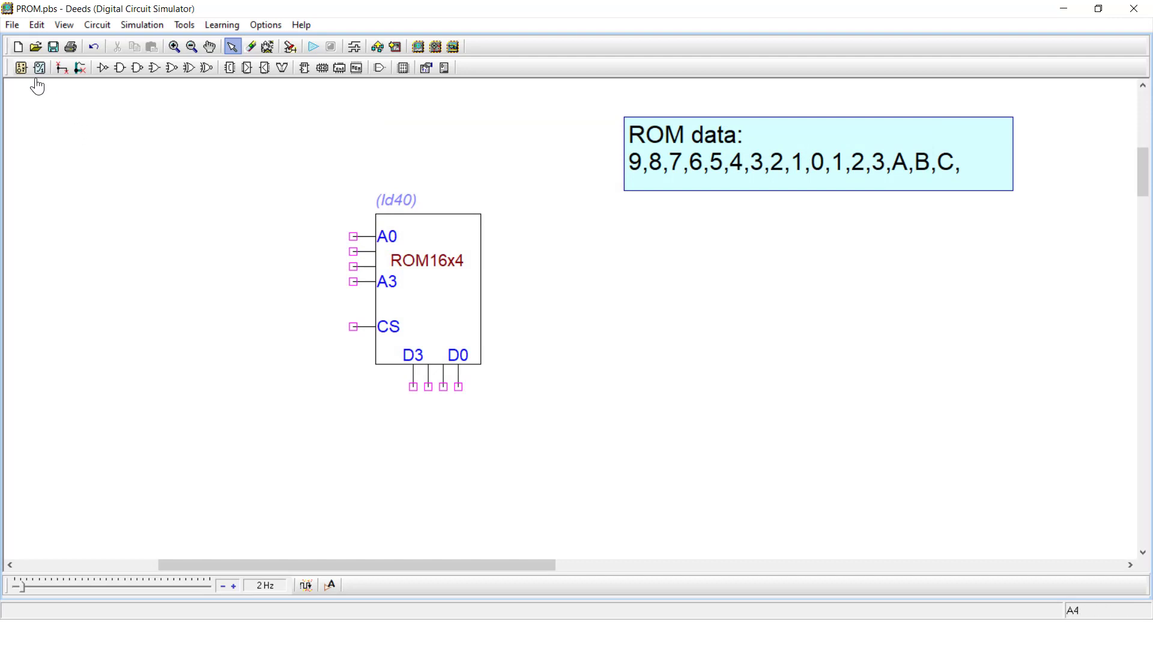
Add a 4-bit dip-switch labelled 'Memory address' beside the ROM's address inputs
click(21, 68)
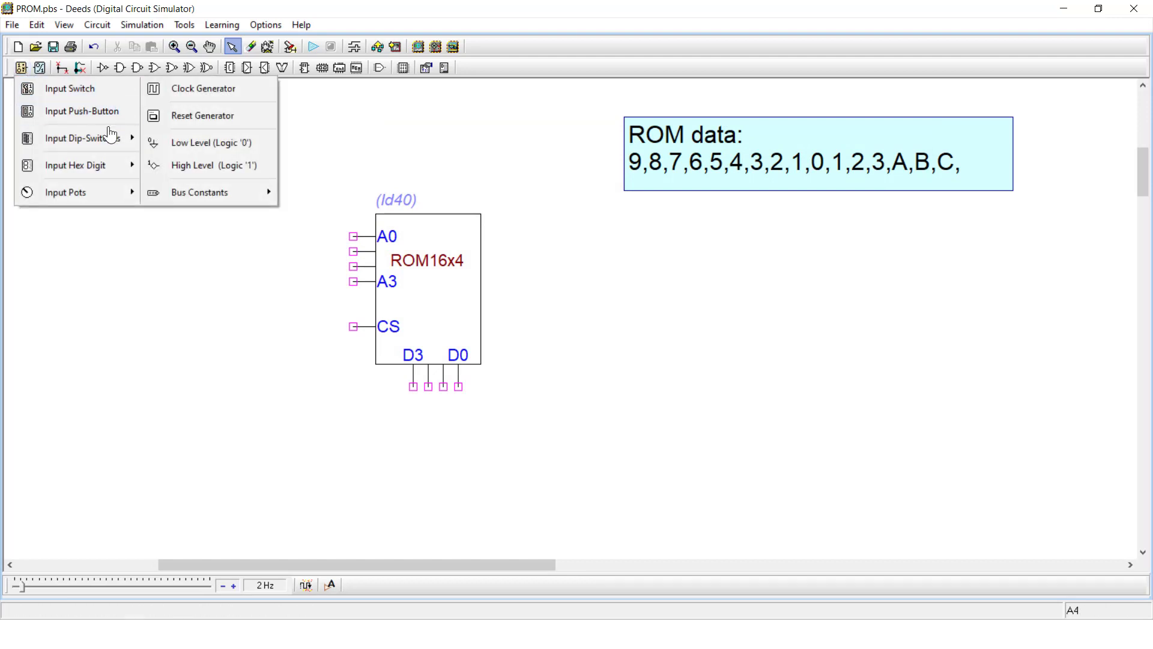
mouse_move(125, 141)
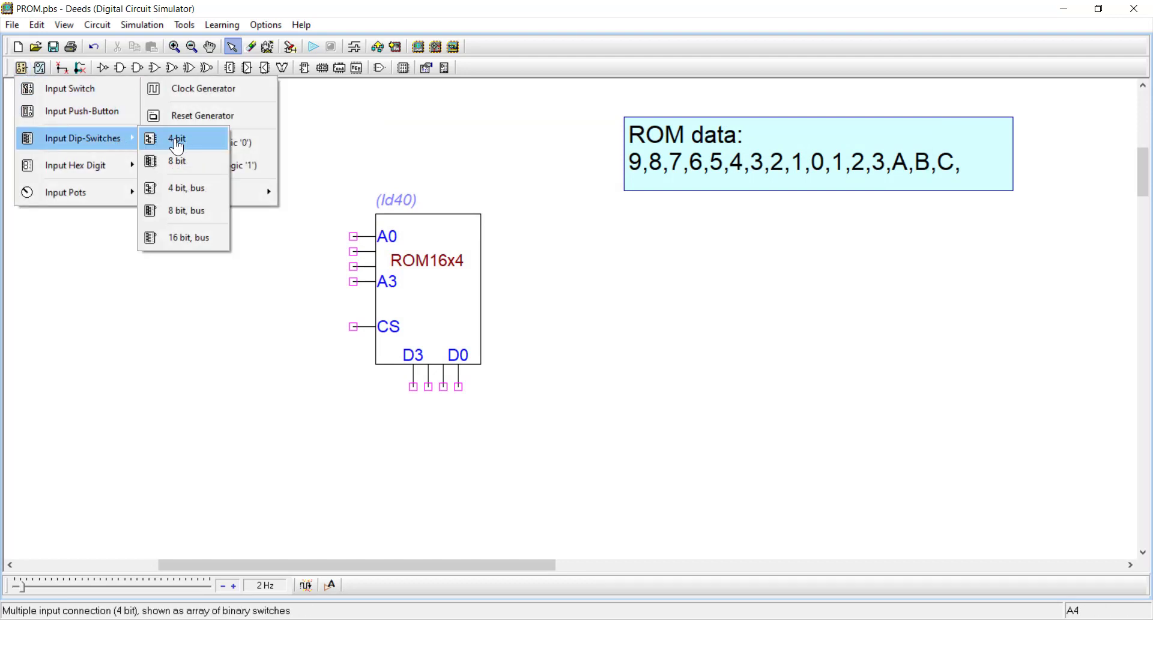
click(159, 146)
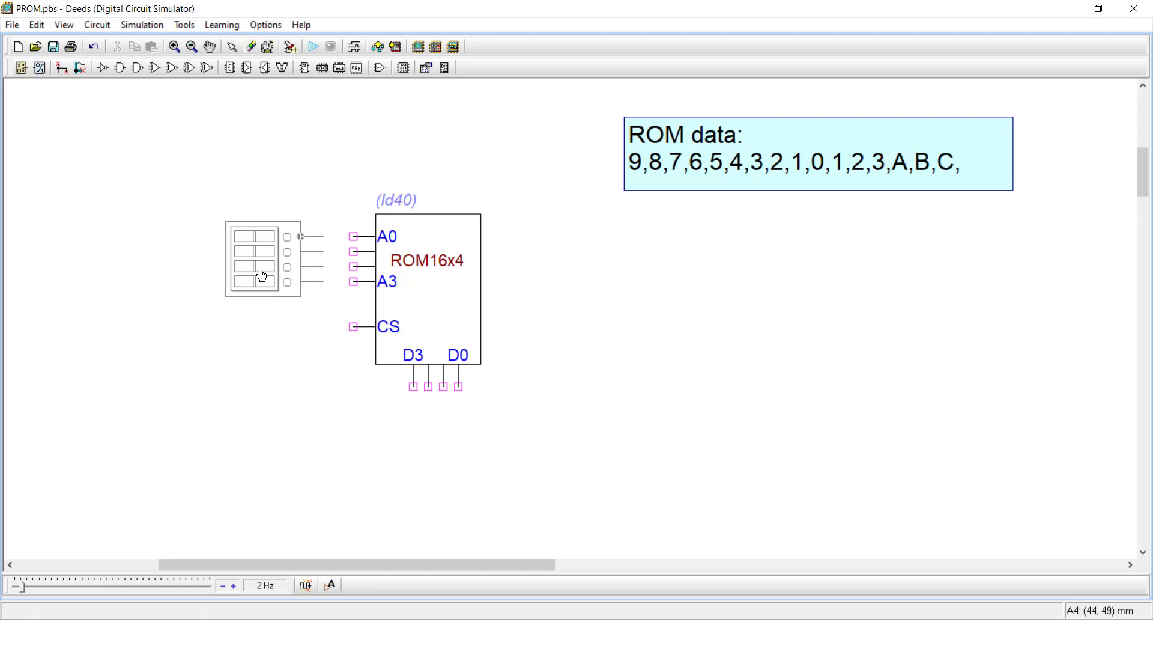
click(260, 273)
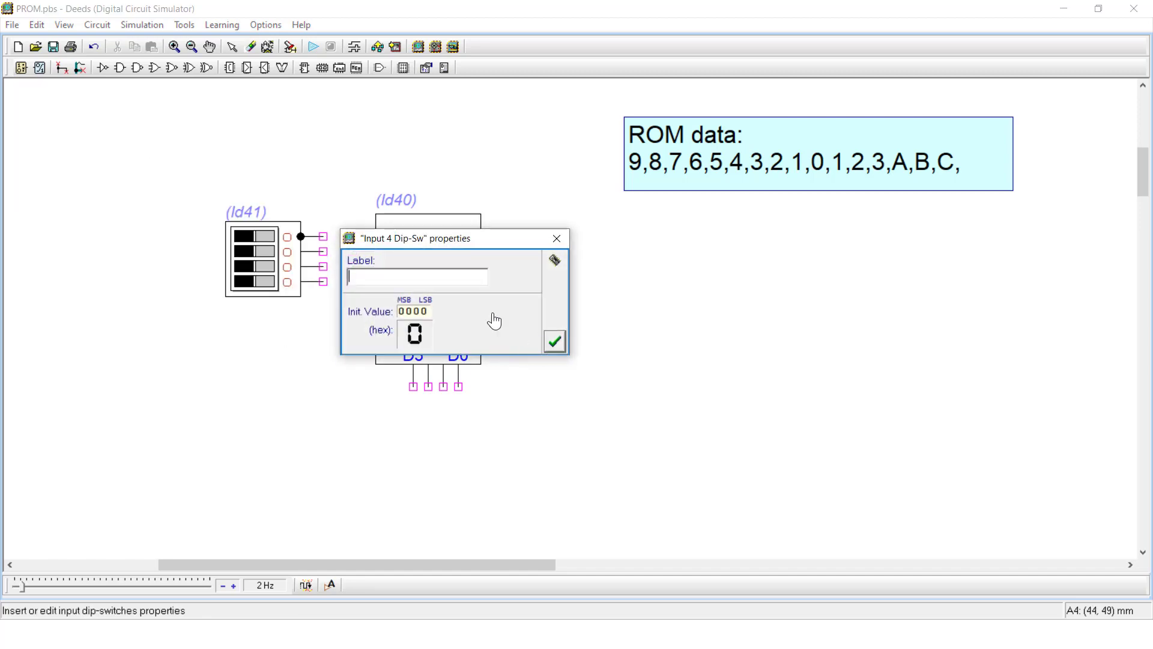
text(Memory address)
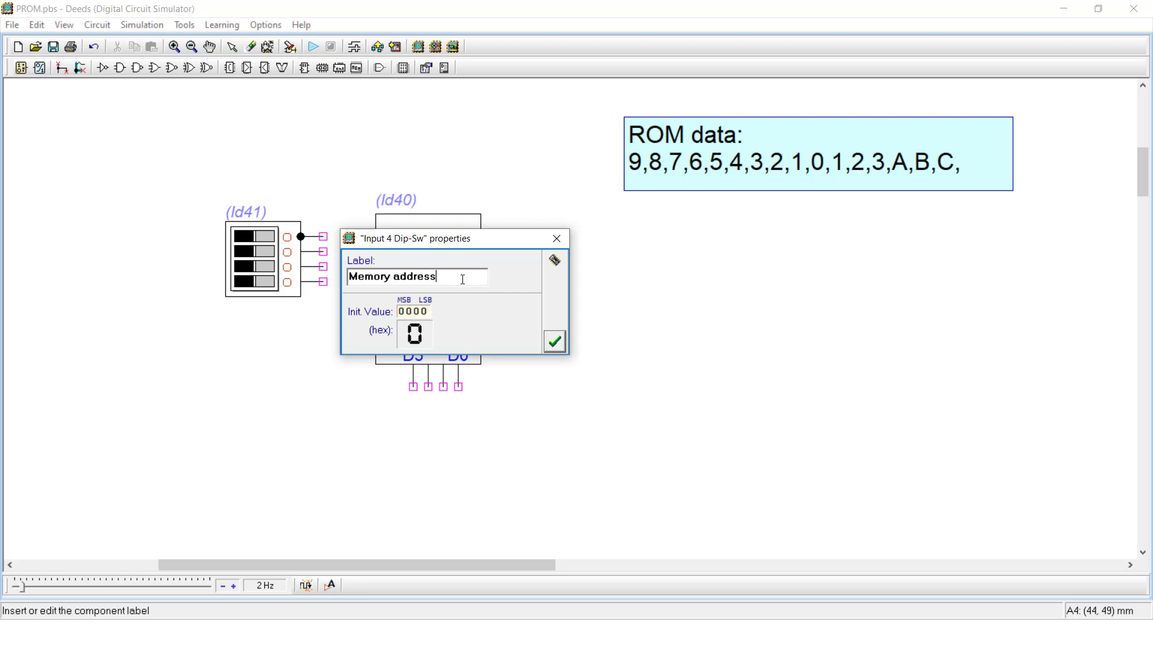
click(555, 341)
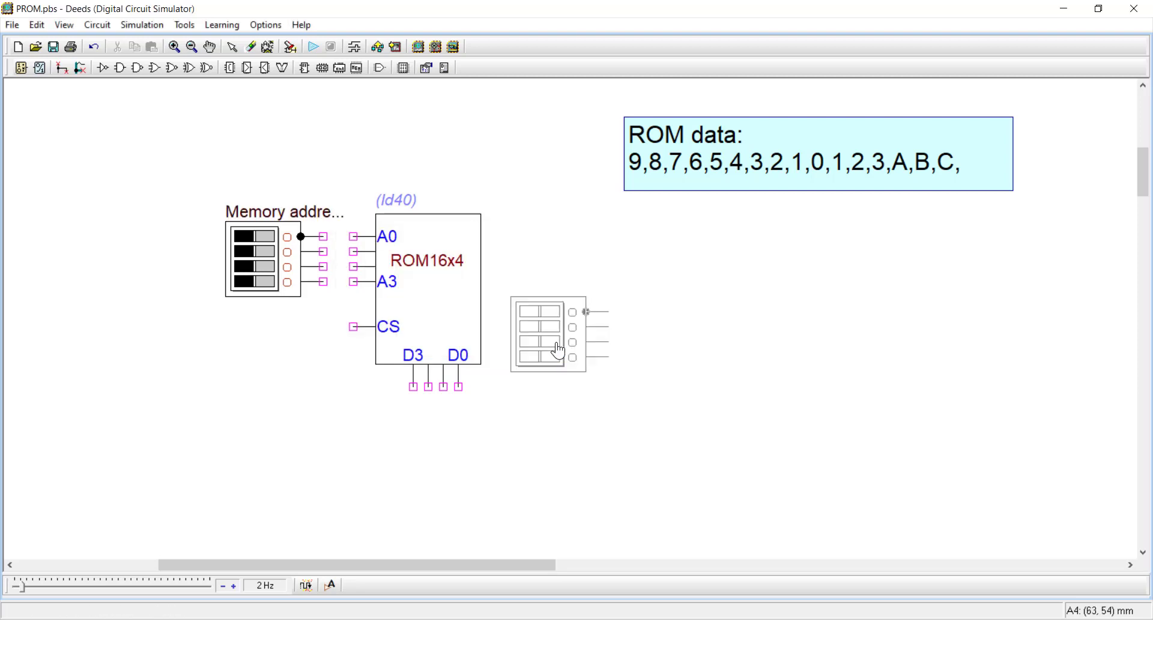
Wire the dip-switch outputs to the ROM's A0–A3 address inputs
click(234, 48)
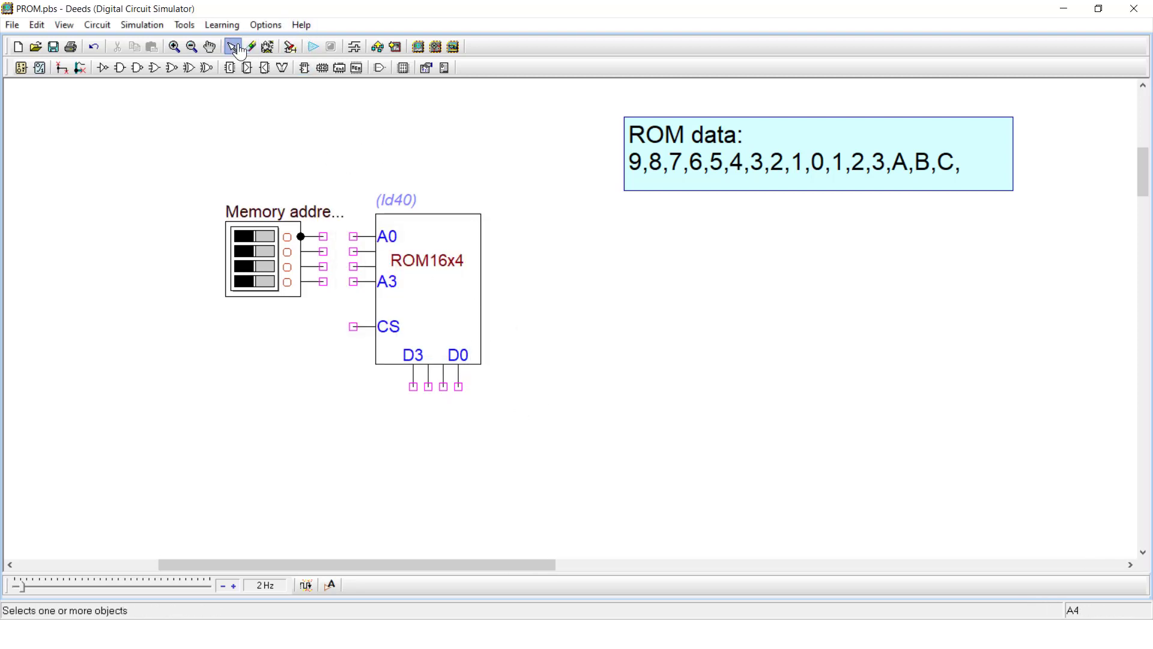
click(239, 50)
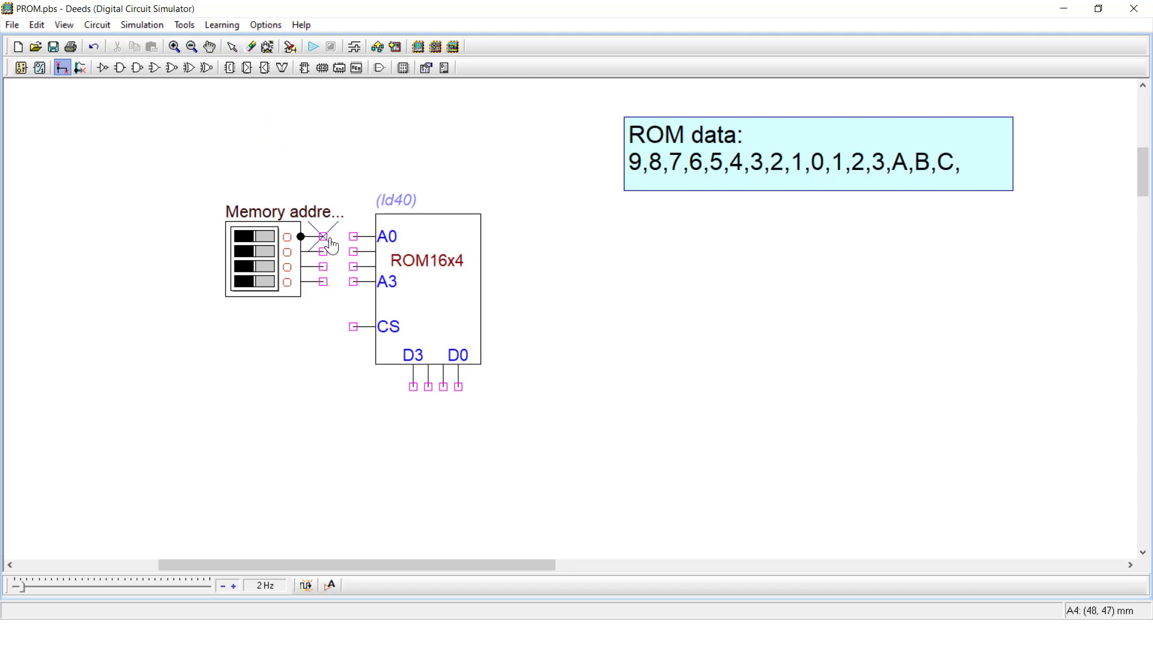
mouse_move(324, 236)
mouse_down()
mouse_move(354, 238)
mouse_move(353, 268)
mouse_move(324, 266)
mouse_move(322, 278)
mouse_move(353, 281)
mouse_up()
key(Escape)
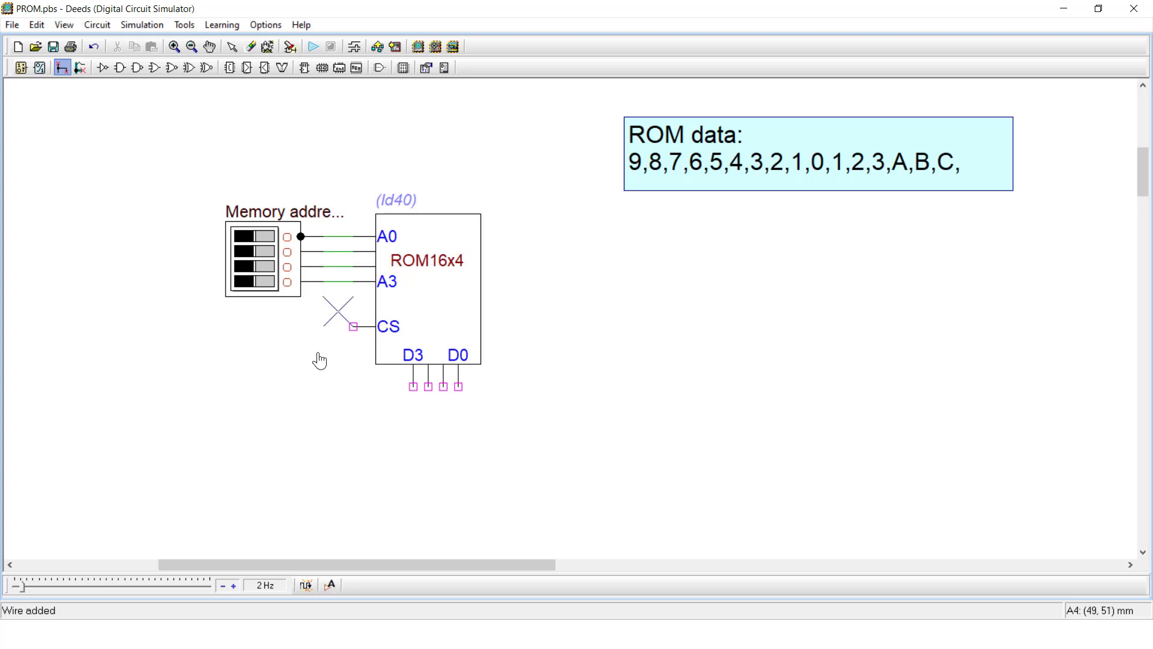
Add a single input switch left of the ROM and wire it to the CS pin
click(21, 67)
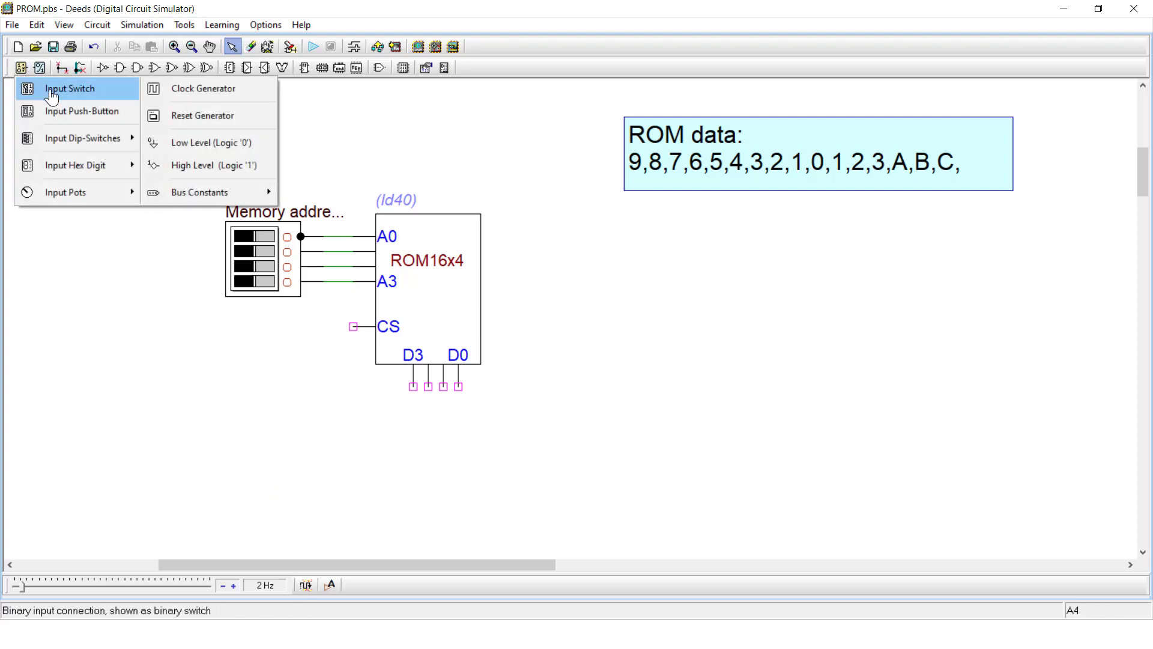
click(52, 90)
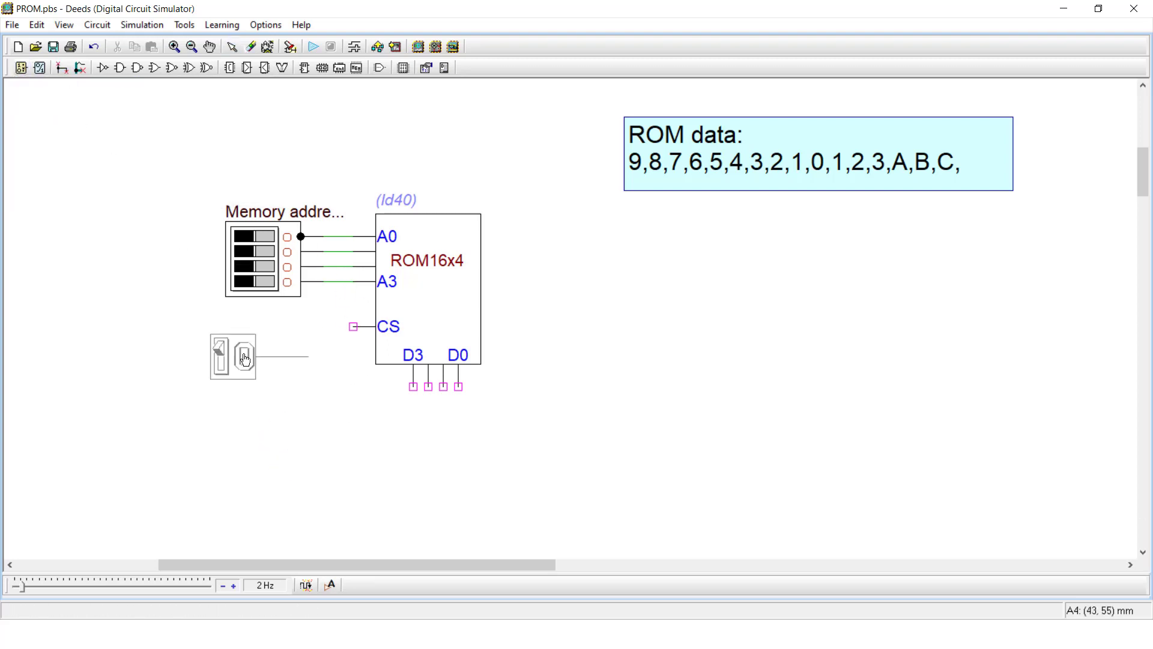
click(231, 344)
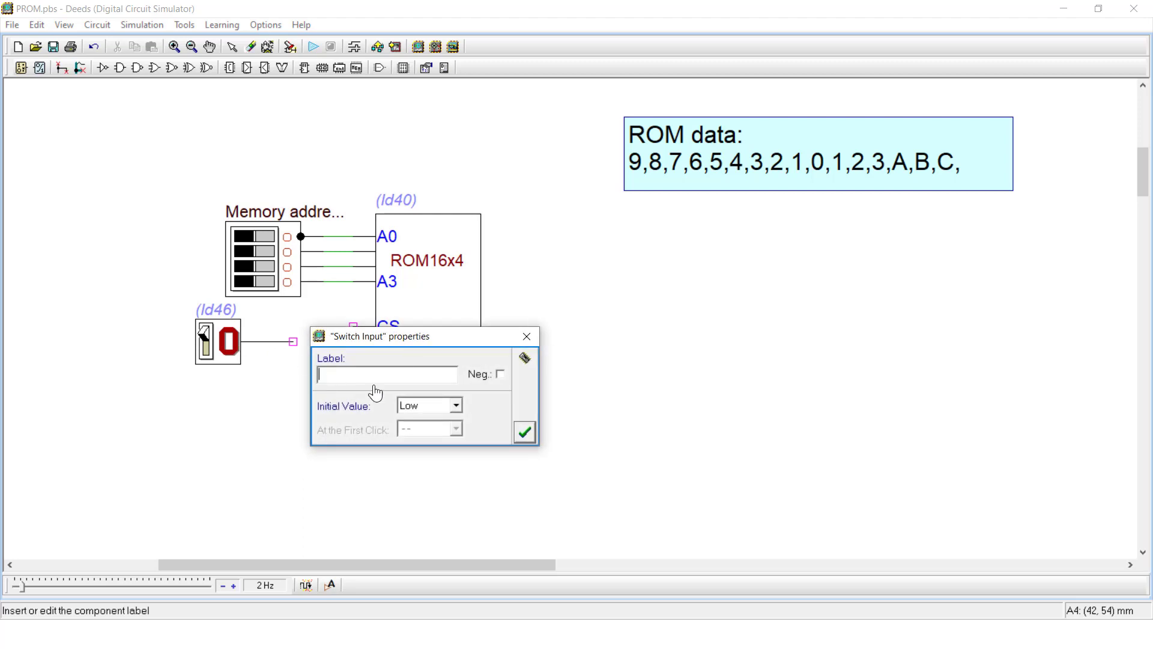
click(524, 431)
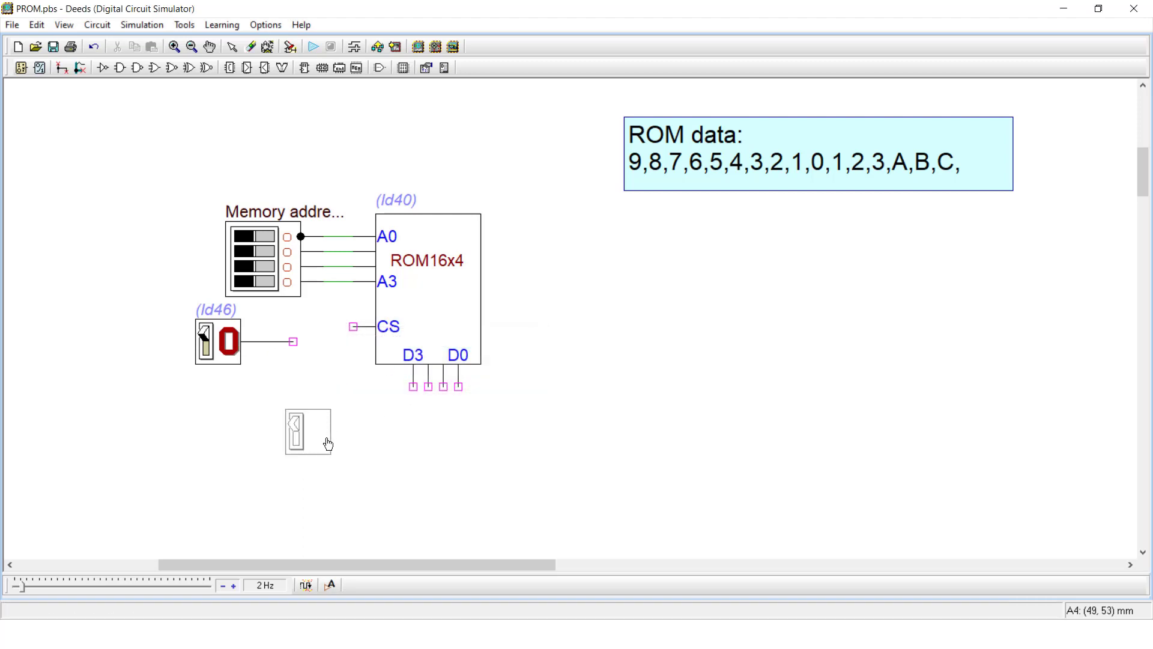
key(Escape)
click(352, 326)
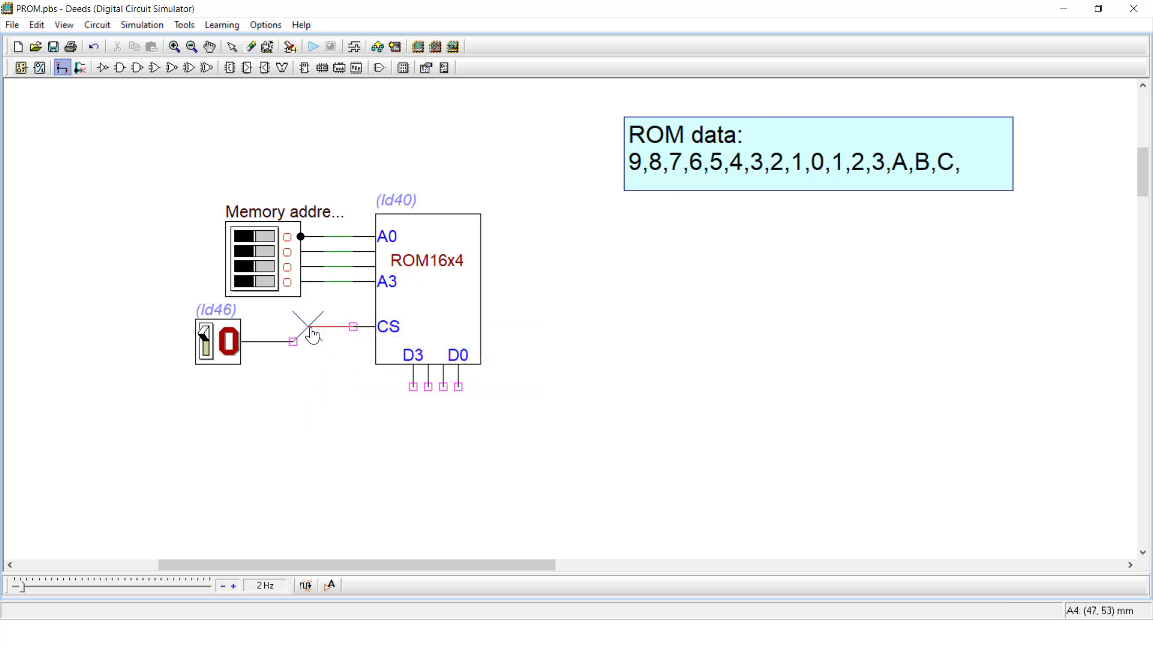
click(308, 326)
click(292, 341)
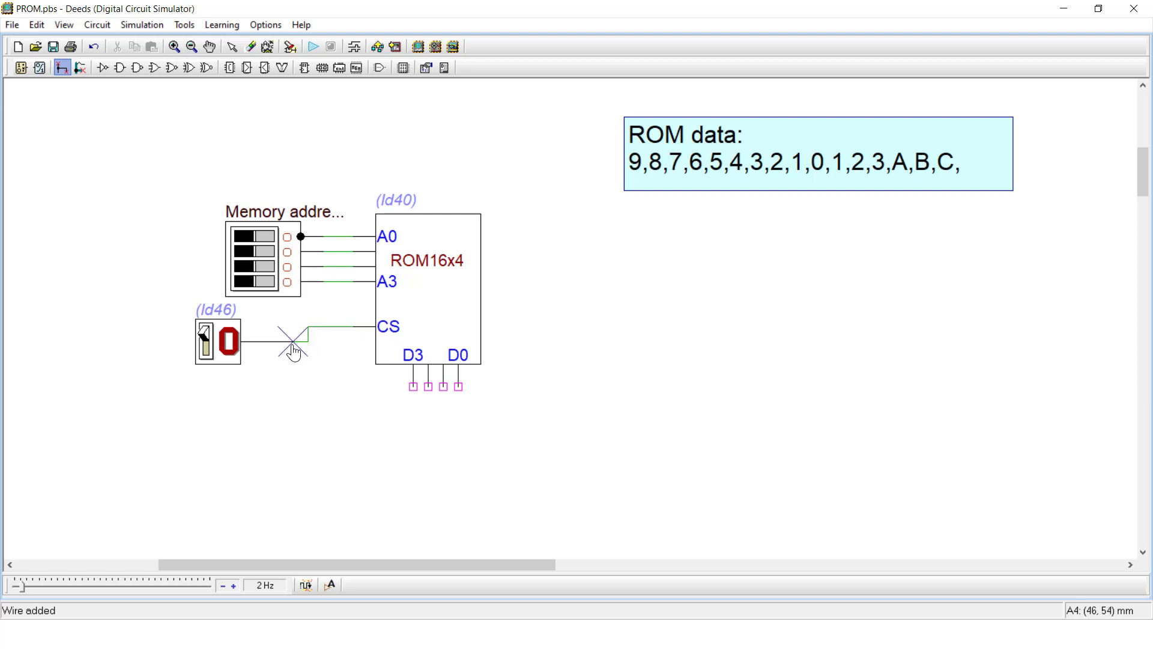
Place a One Hex Digit display to the right of the ROM with default properties
click(39, 67)
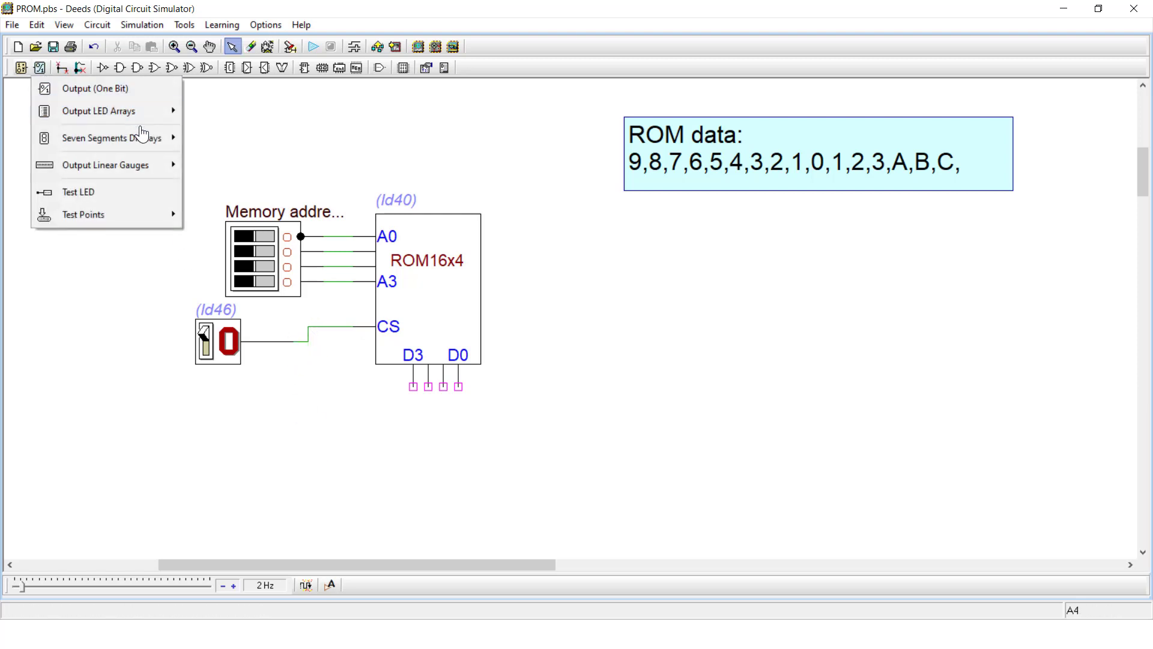
mouse_move(147, 139)
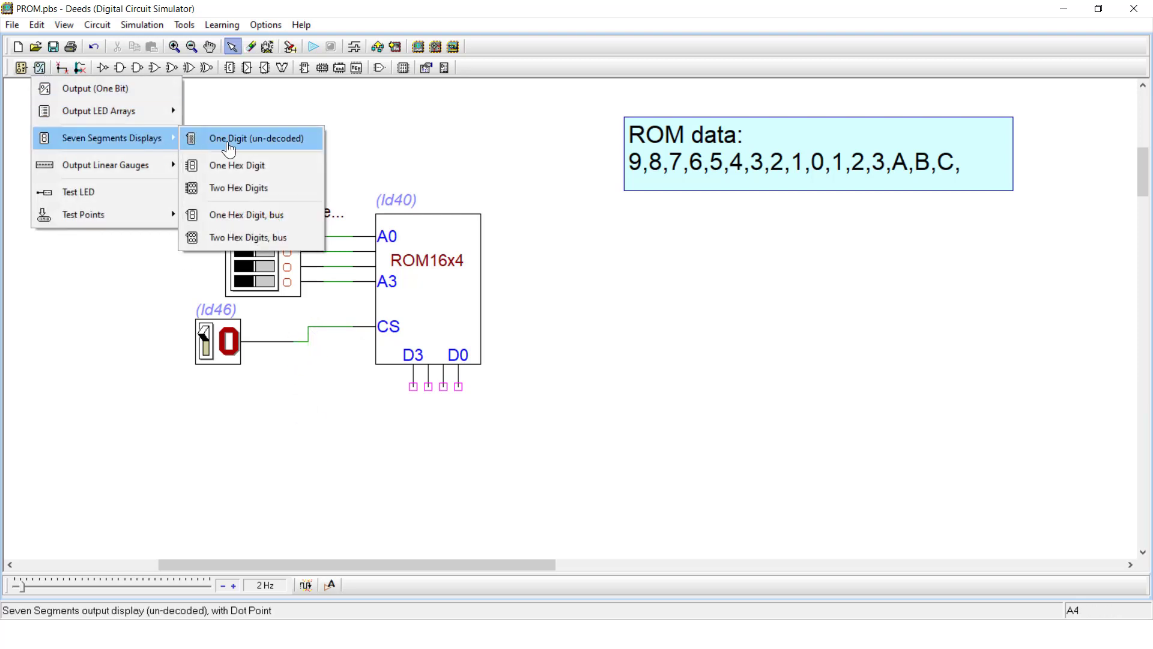
click(255, 171)
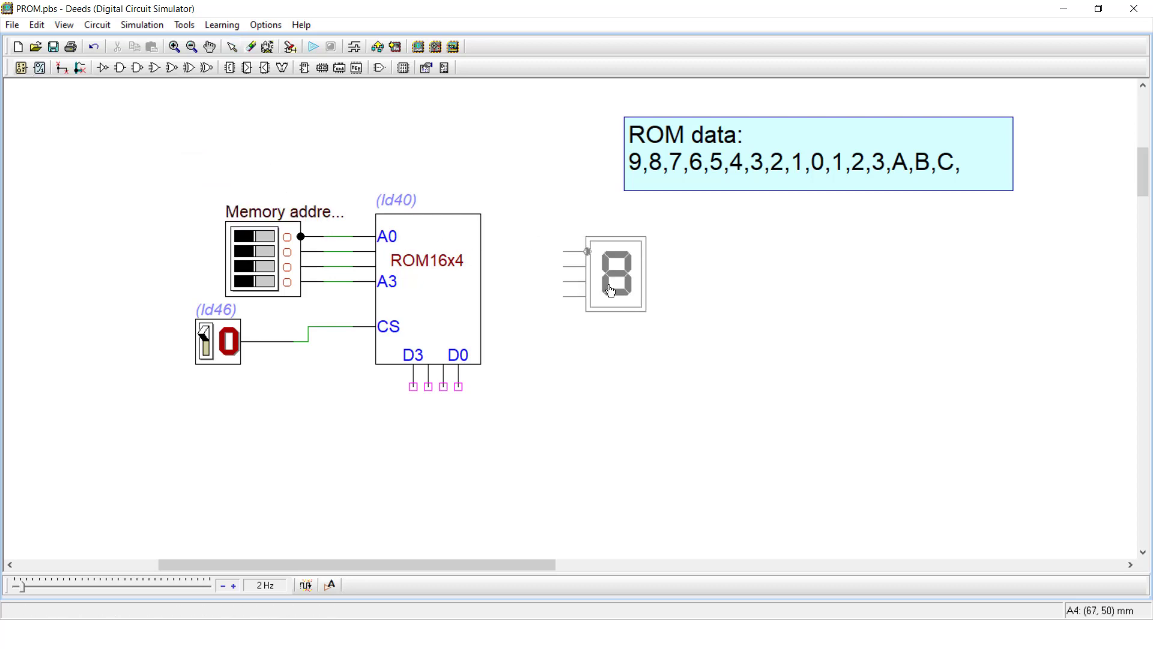
click(610, 291)
click(884, 296)
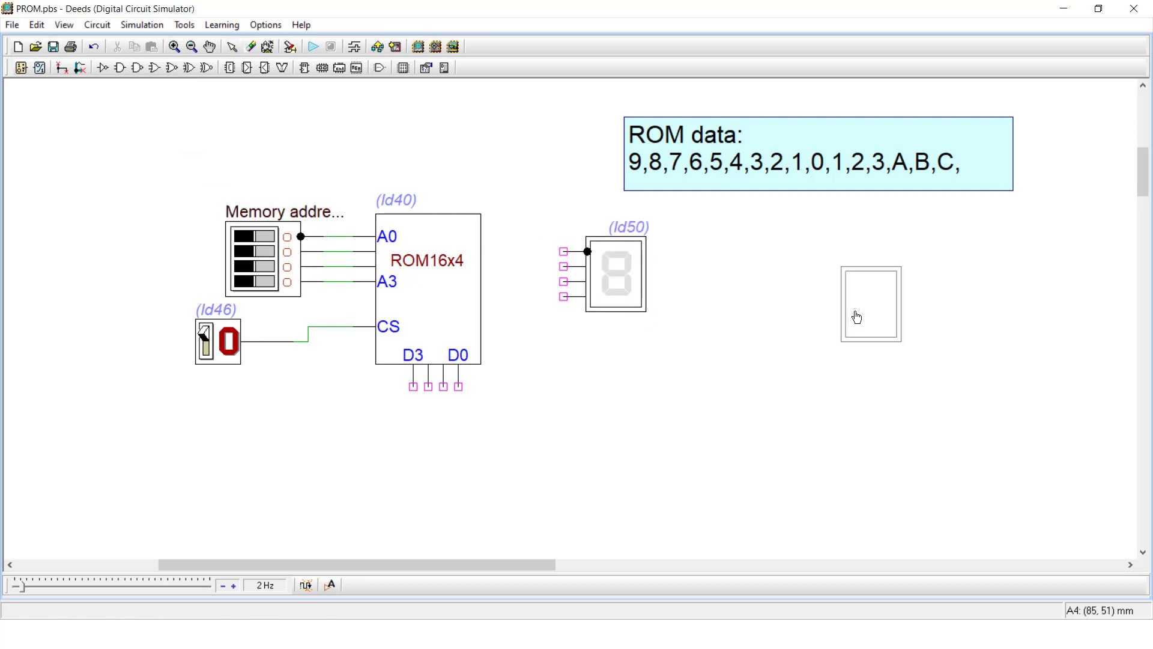
click(232, 47)
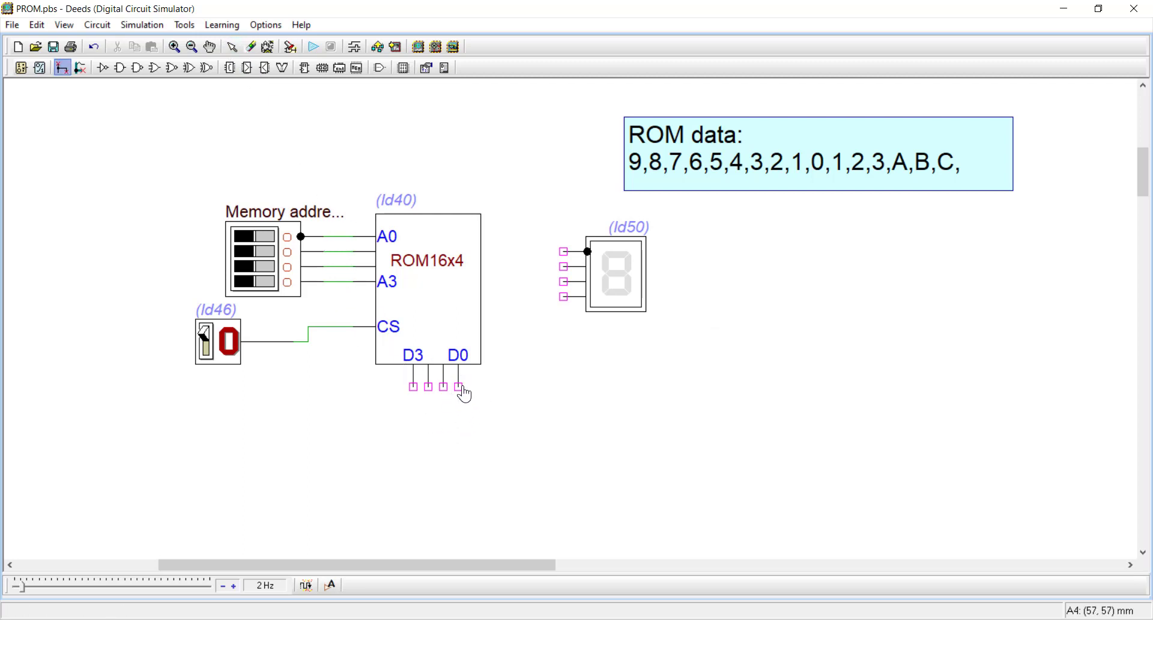
Wire the ROM's D0–D3 data outputs to the hex display's inputs
mouse_move(462, 388)
mouse_down()
mouse_move(523, 386)
mouse_move(505, 386)
mouse_up()
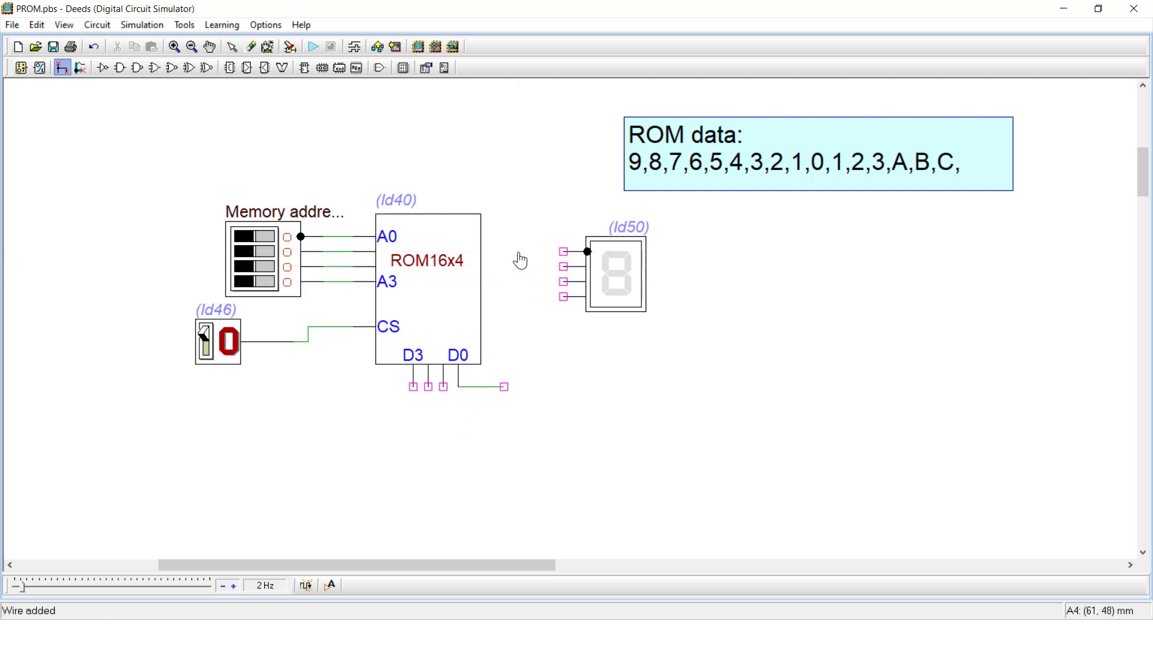
drag(520, 260, 443, 388)
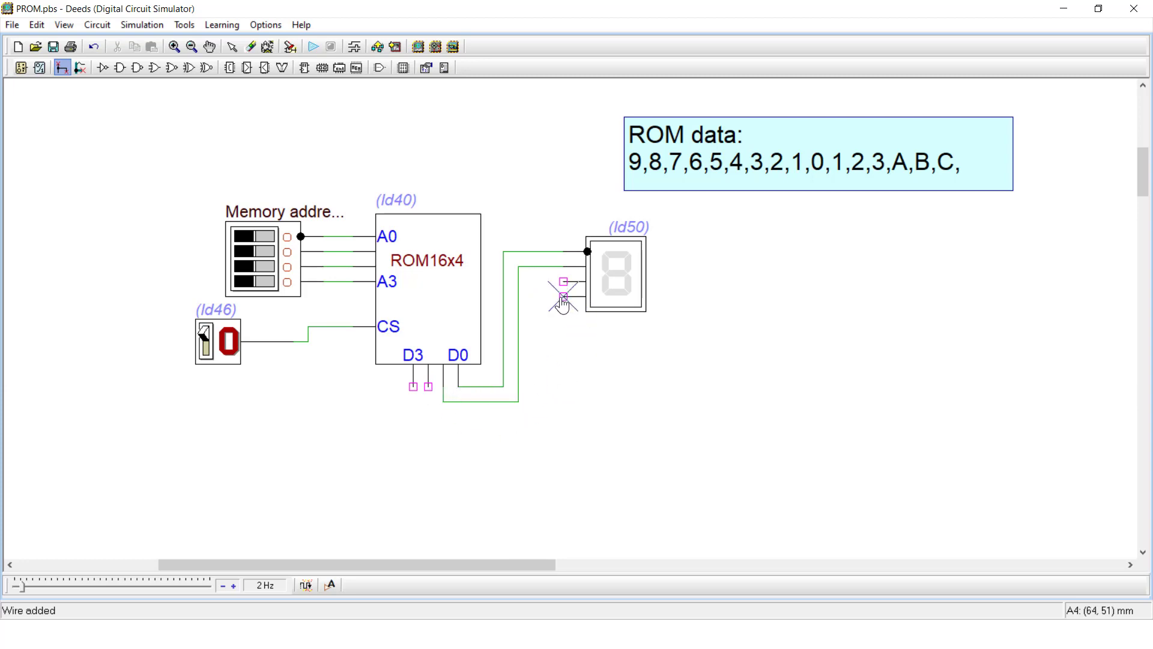
drag(563, 281, 428, 386)
drag(564, 297, 413, 388)
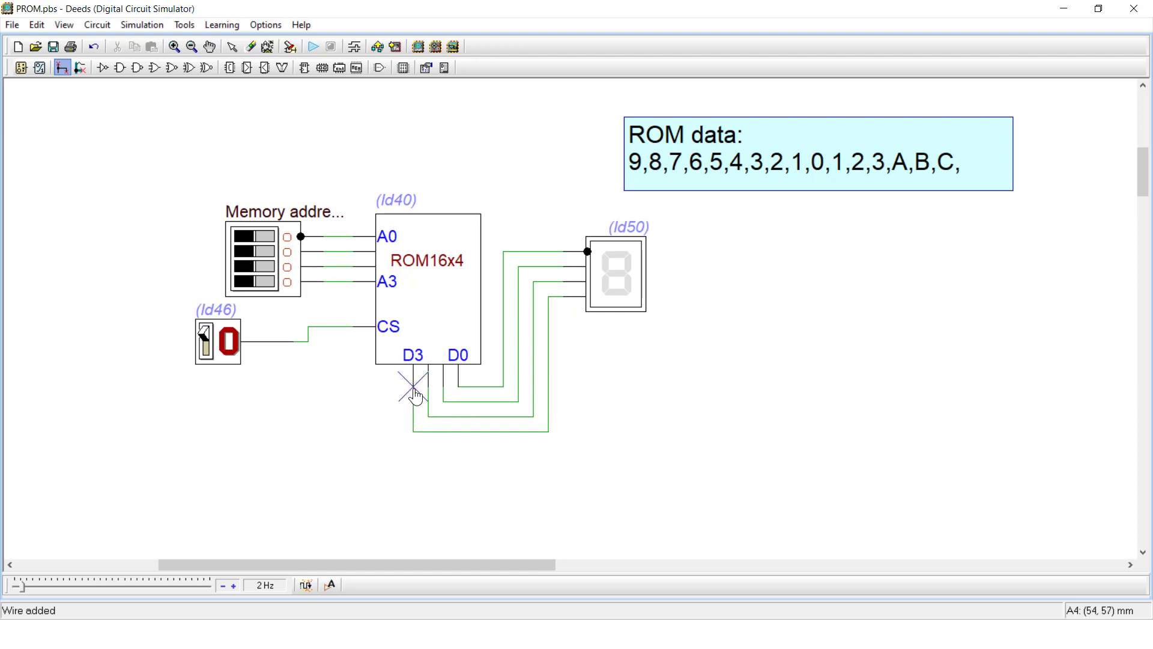
Place a 4-bit LED array below the hex display with default properties
click(40, 68)
mouse_move(111, 119)
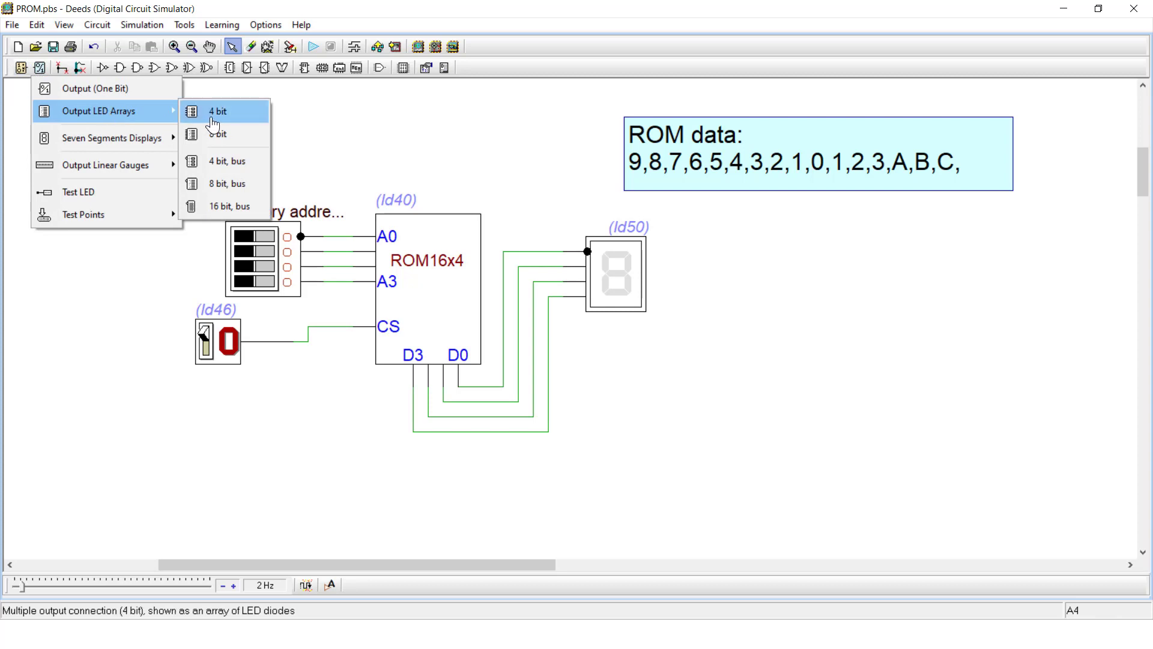
click(149, 111)
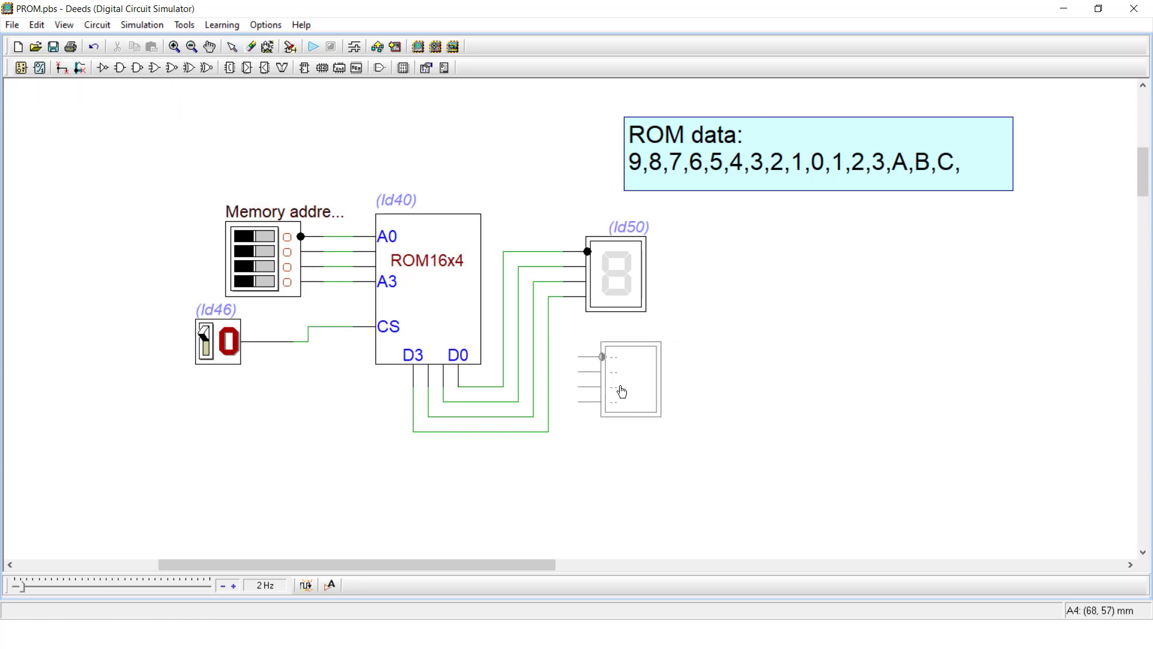
click(618, 390)
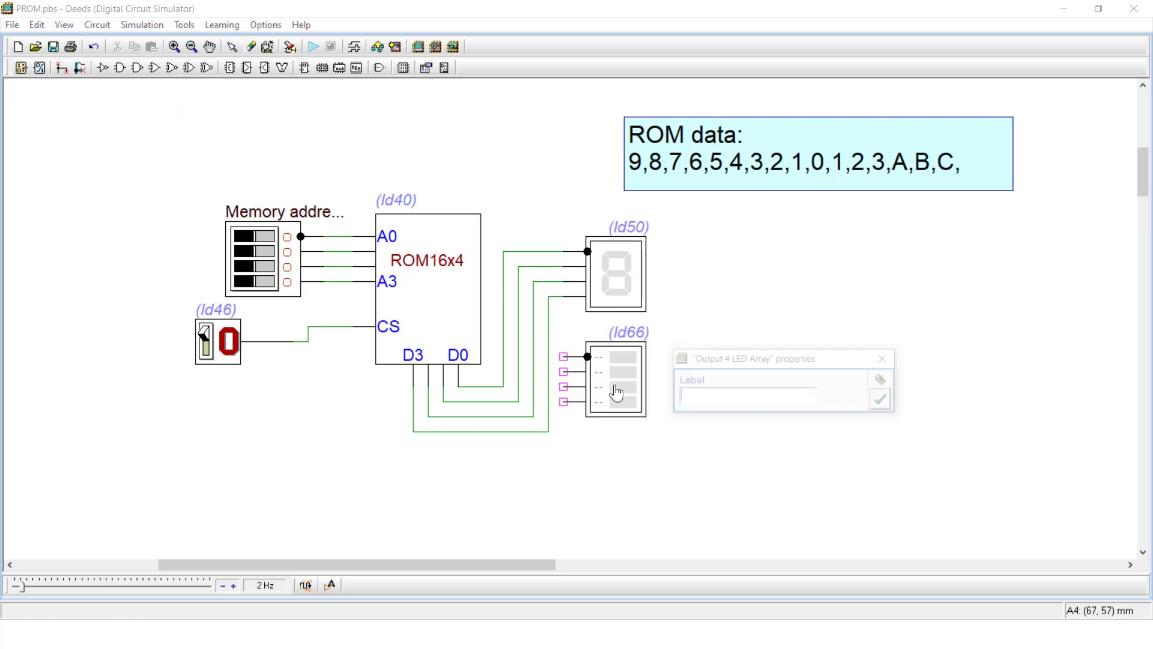
click(888, 405)
Connect the LED array inputs to the ROM's D0, D1 and D2 data lines
click(563, 356)
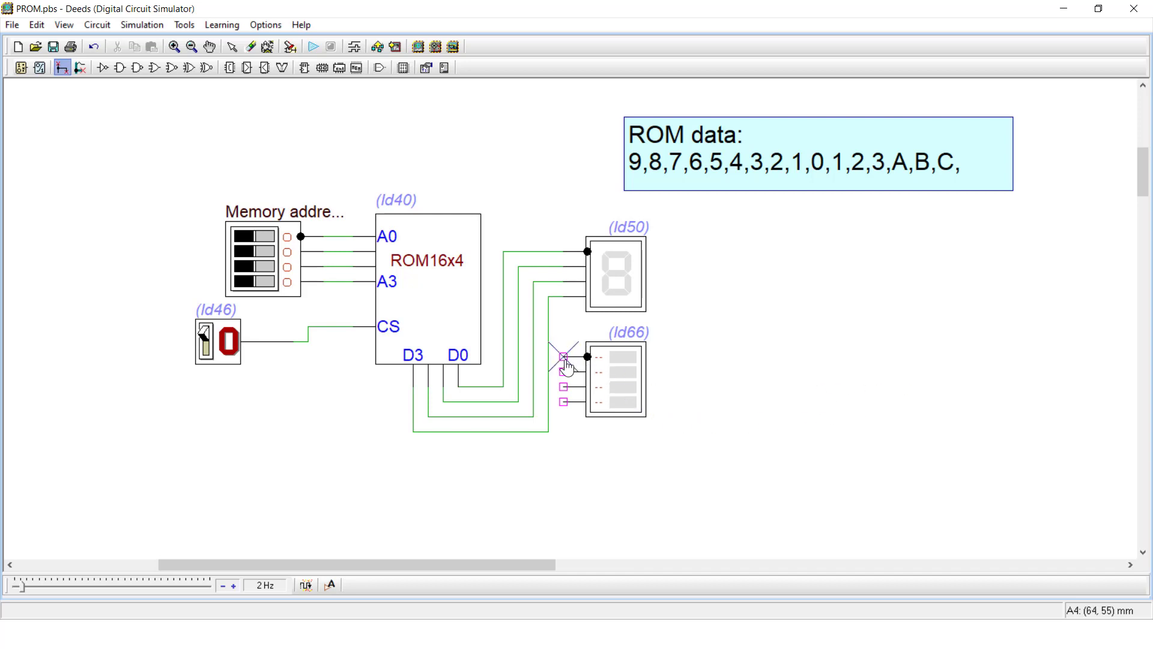
click(503, 357)
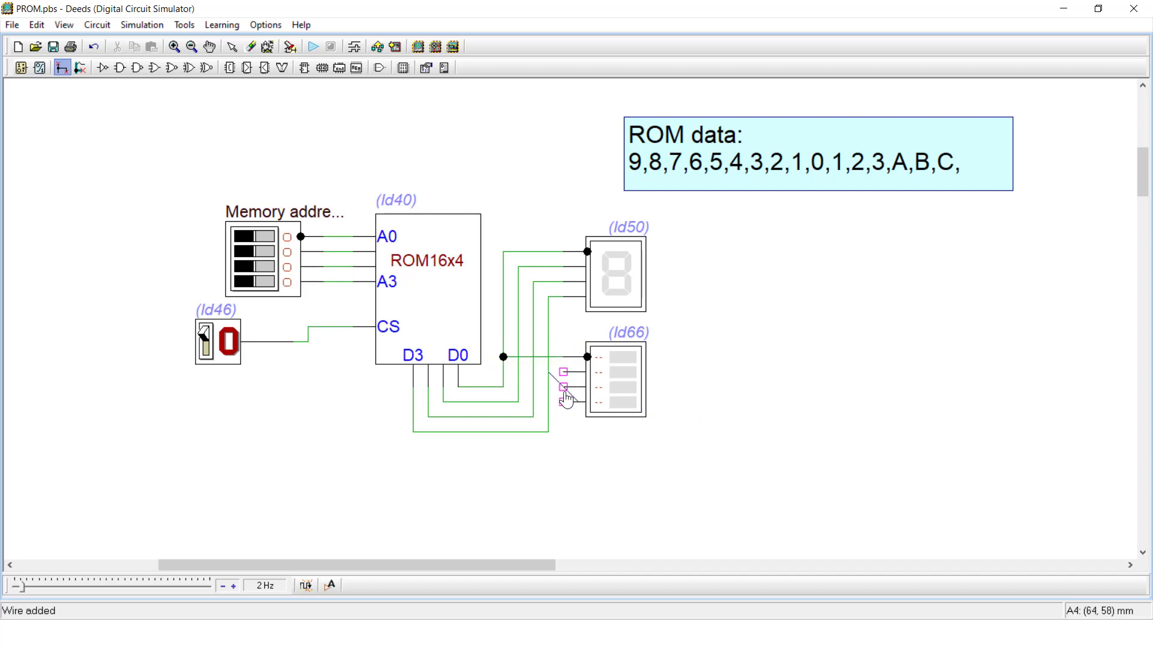
click(564, 372)
click(518, 372)
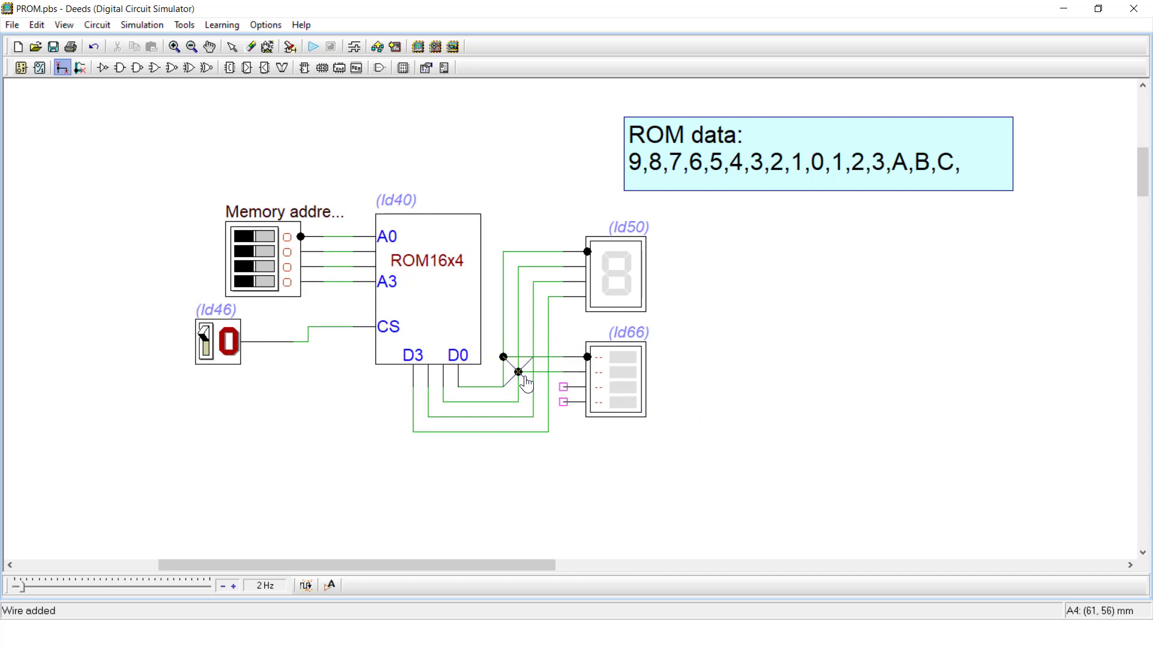
click(563, 386)
click(533, 387)
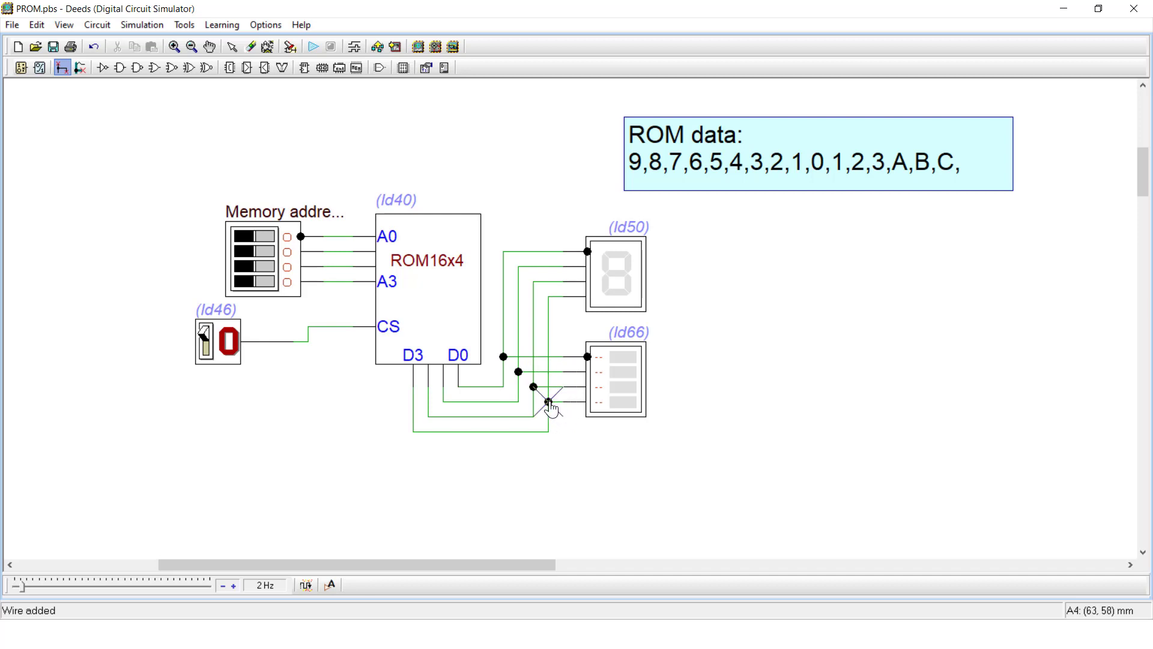
key(Escape)
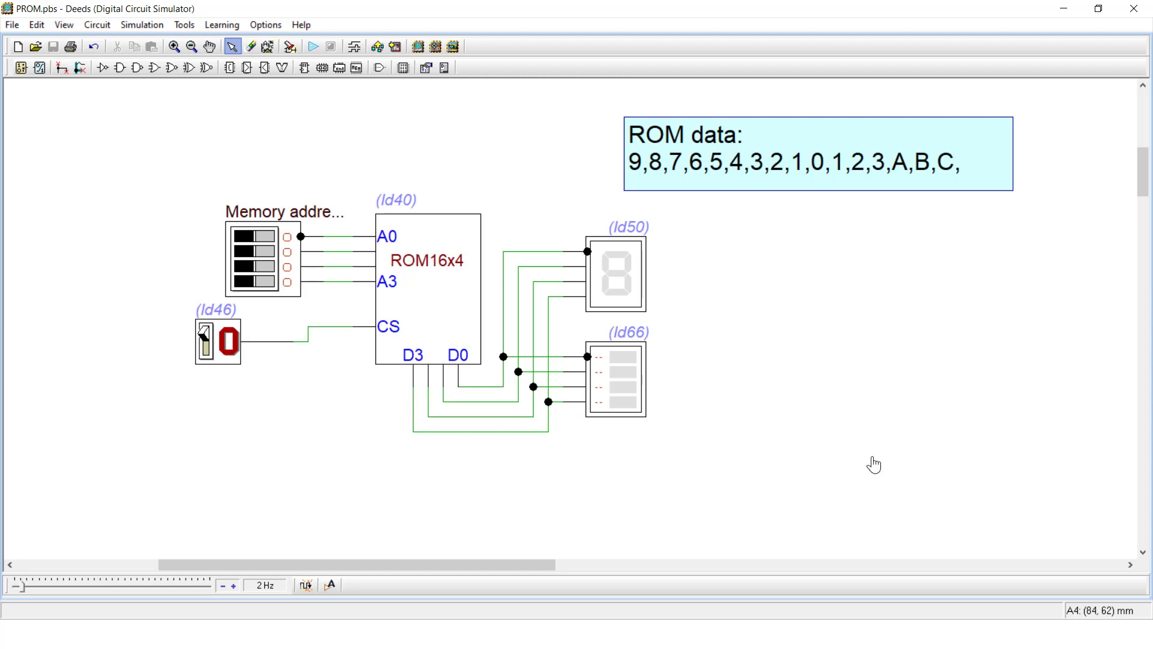
Fill the ROM16x4 with 9,8,7,6,5,4,3,2,1,0,1,2,3,A,B,C in the ROM editor
double_click(432, 290)
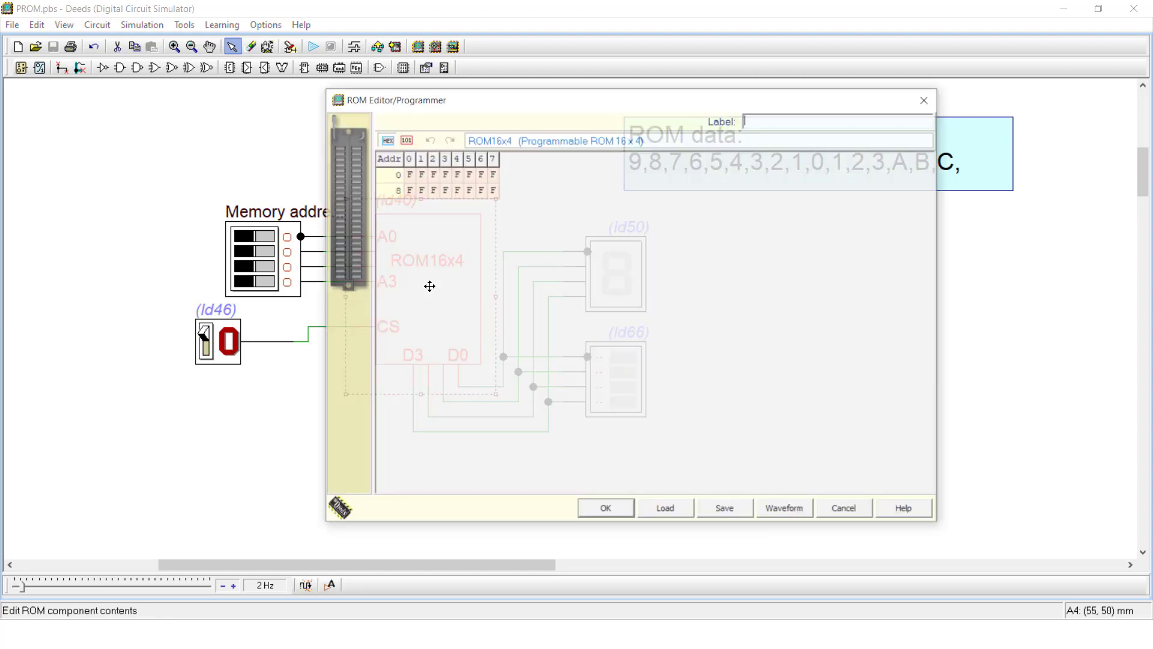
drag(584, 105, 639, 246)
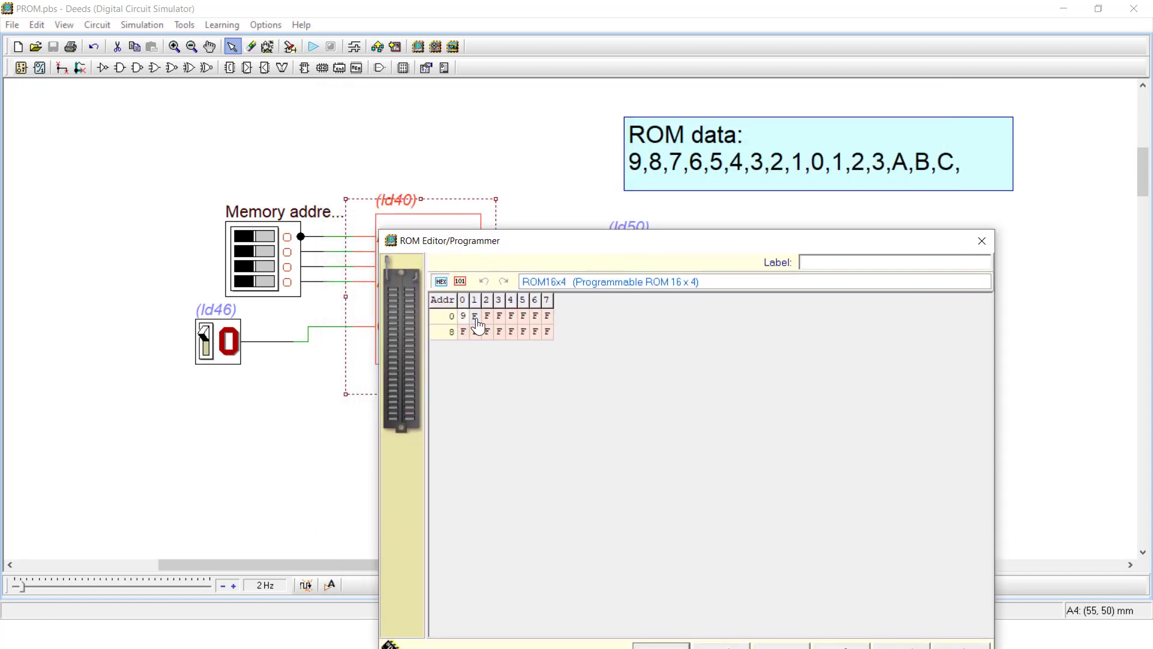
text(8)
click(501, 319)
click(546, 318)
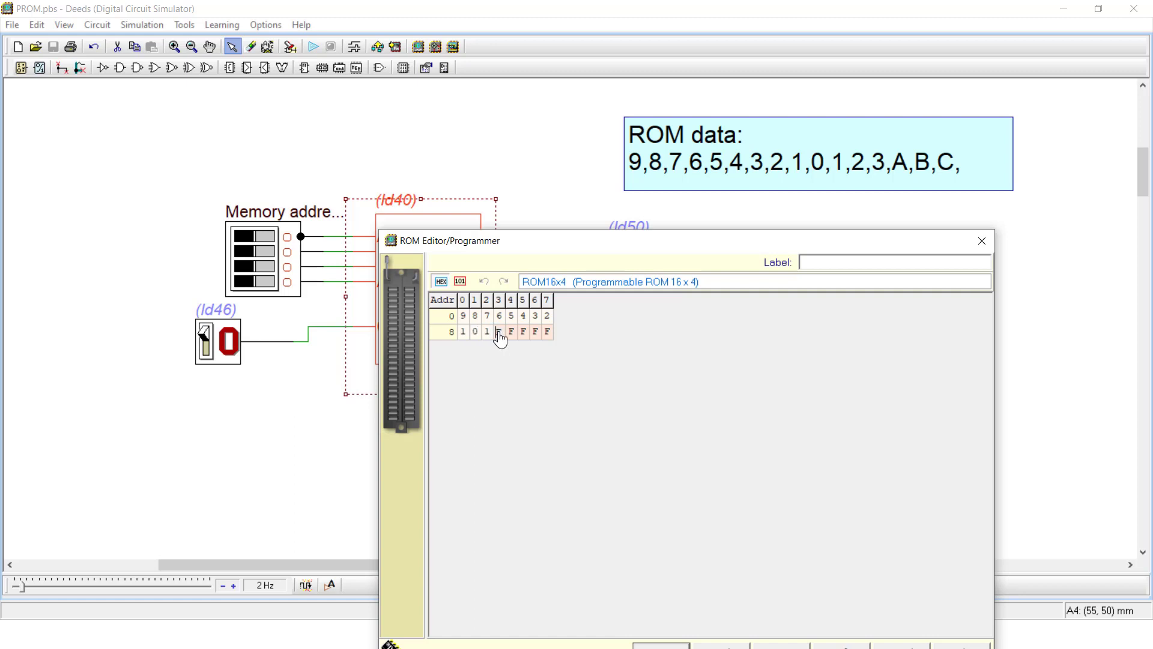
click(536, 333)
text(BC)
drag(539, 248, 457, 142)
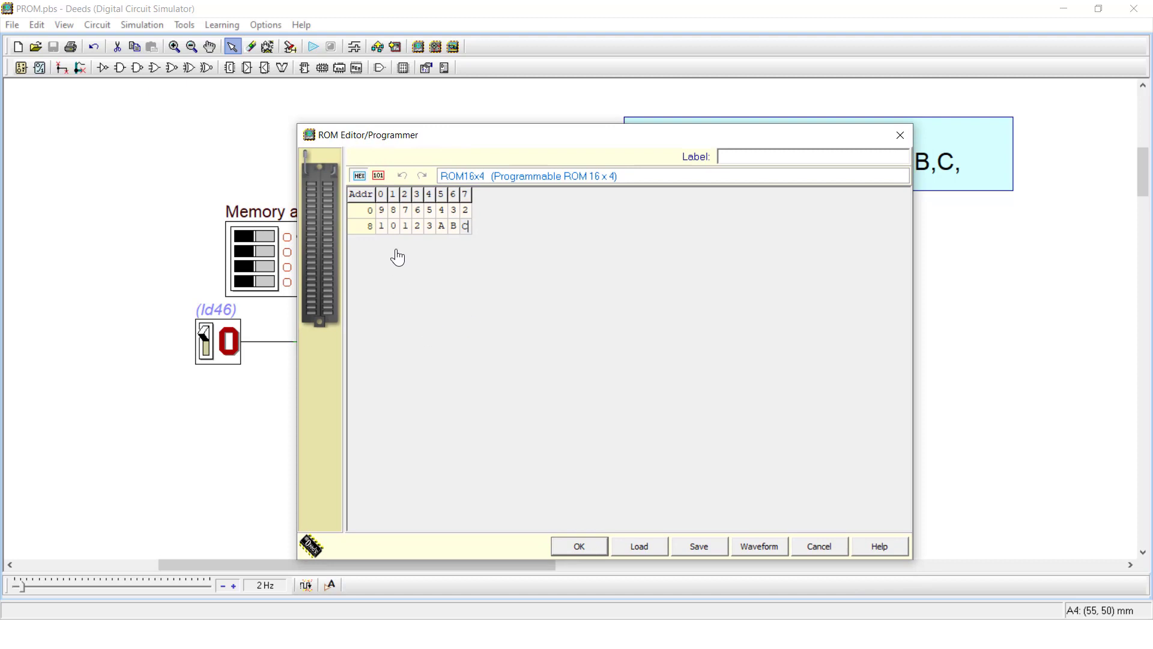
Export the ROM contents as ROM16x4_0028.drs in Documents and close the editor
click(698, 546)
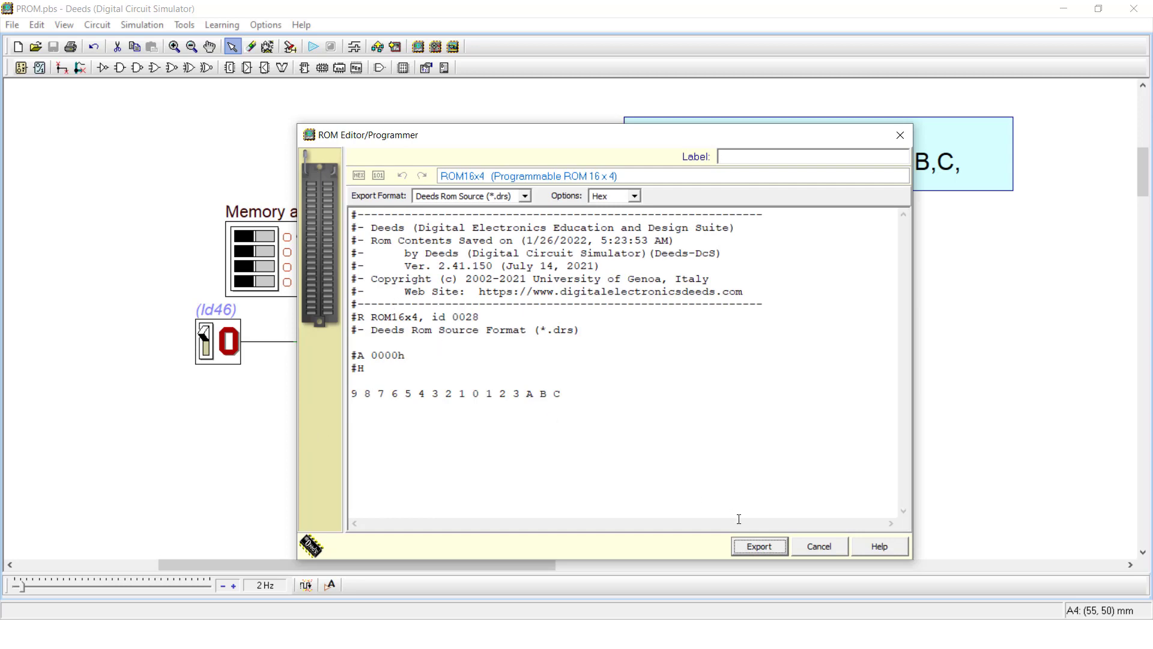
click(758, 547)
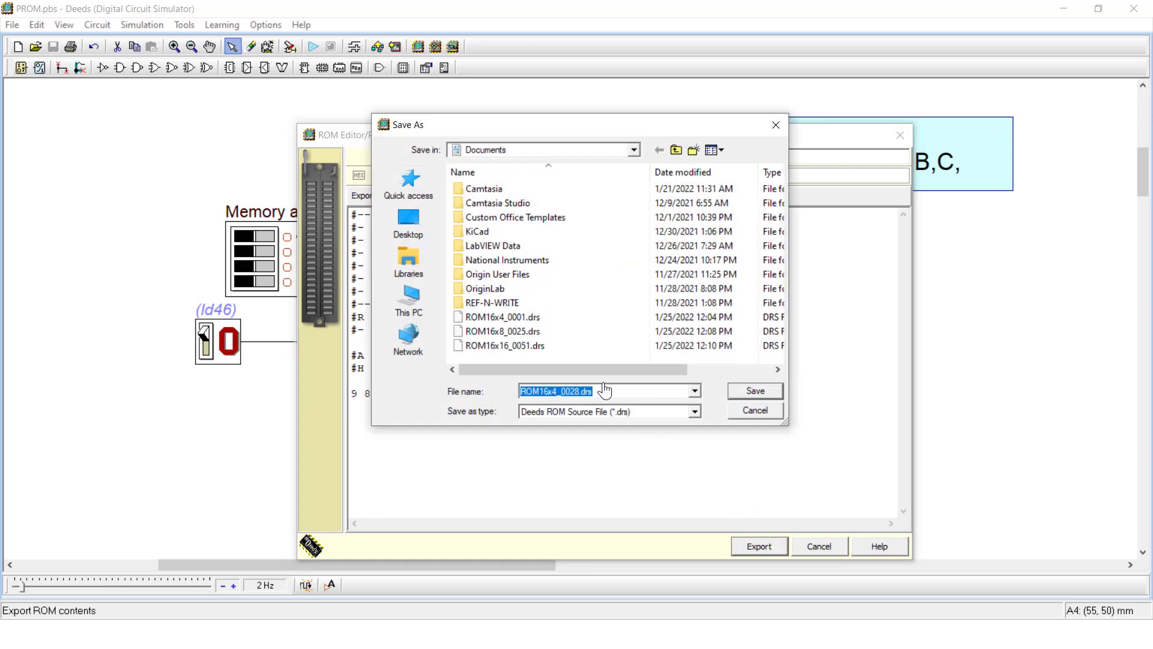
click(738, 396)
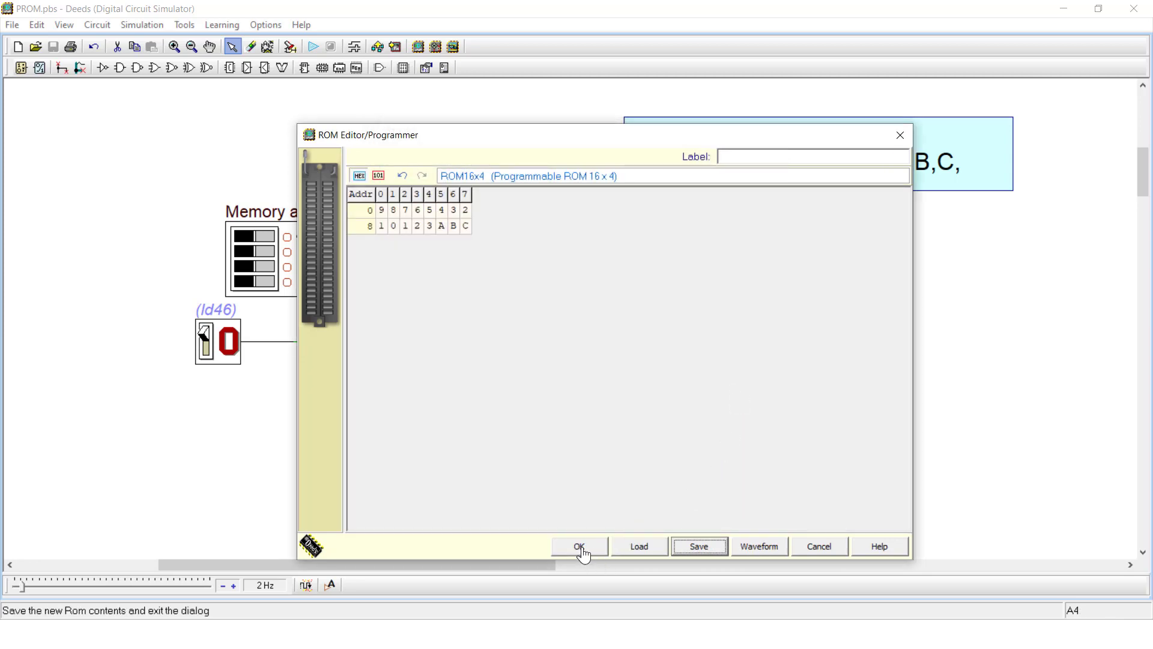
click(580, 548)
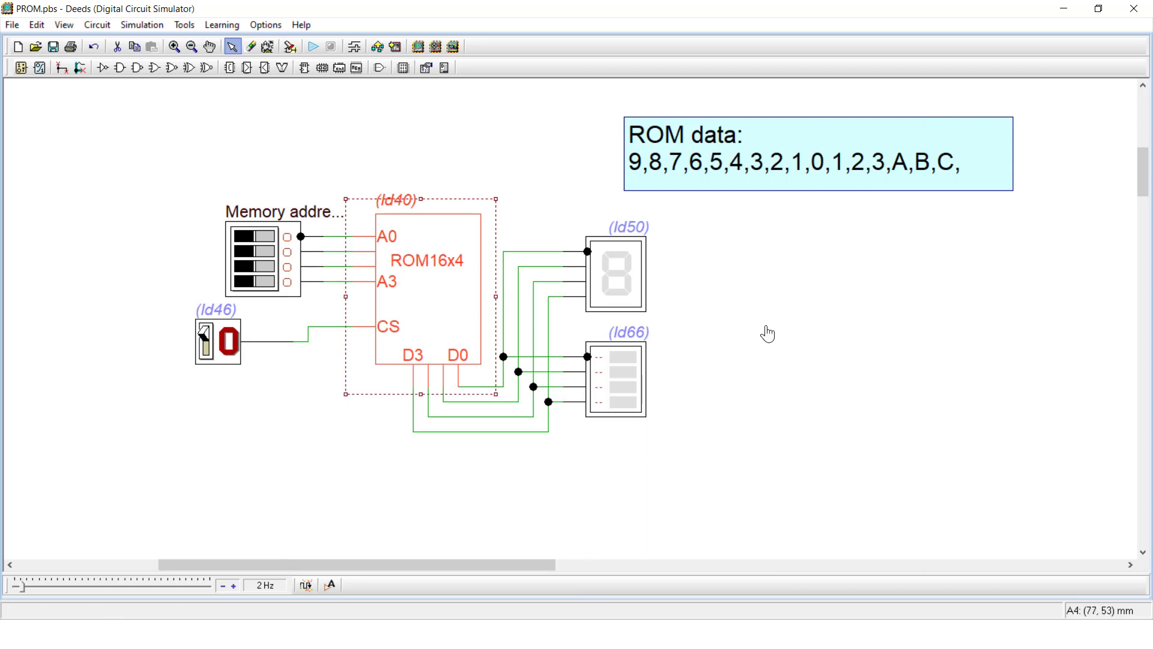
Save the circuit, start the interactive simulation, and toggle address bit A0 on and off
click(767, 334)
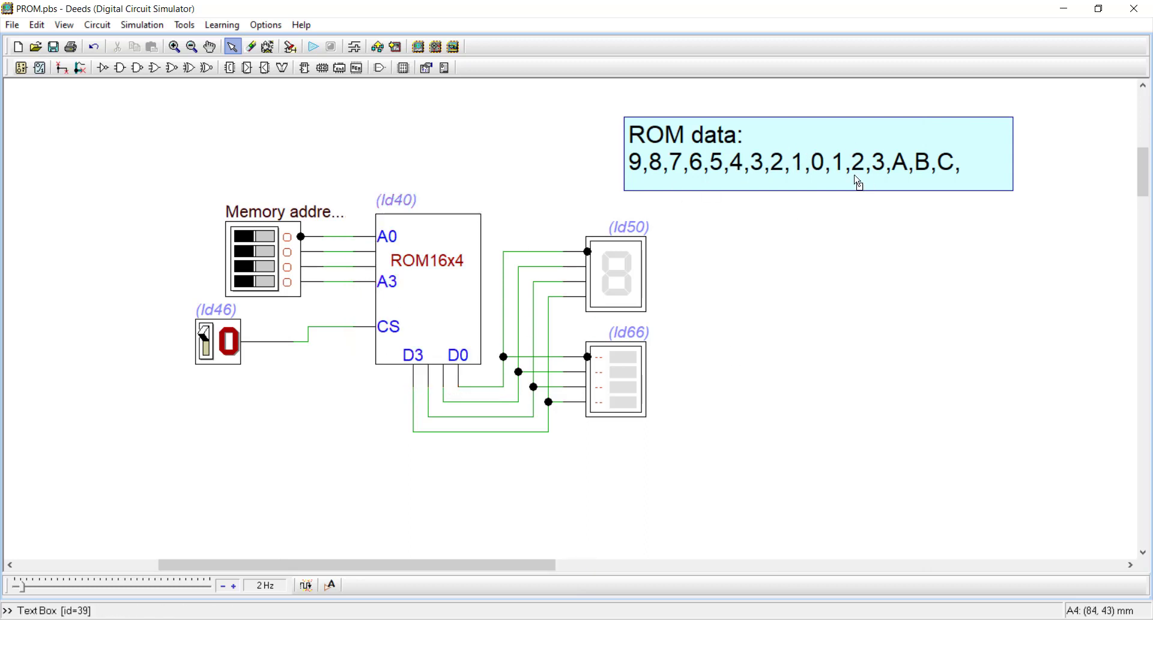
scroll(305, 195, up, 1)
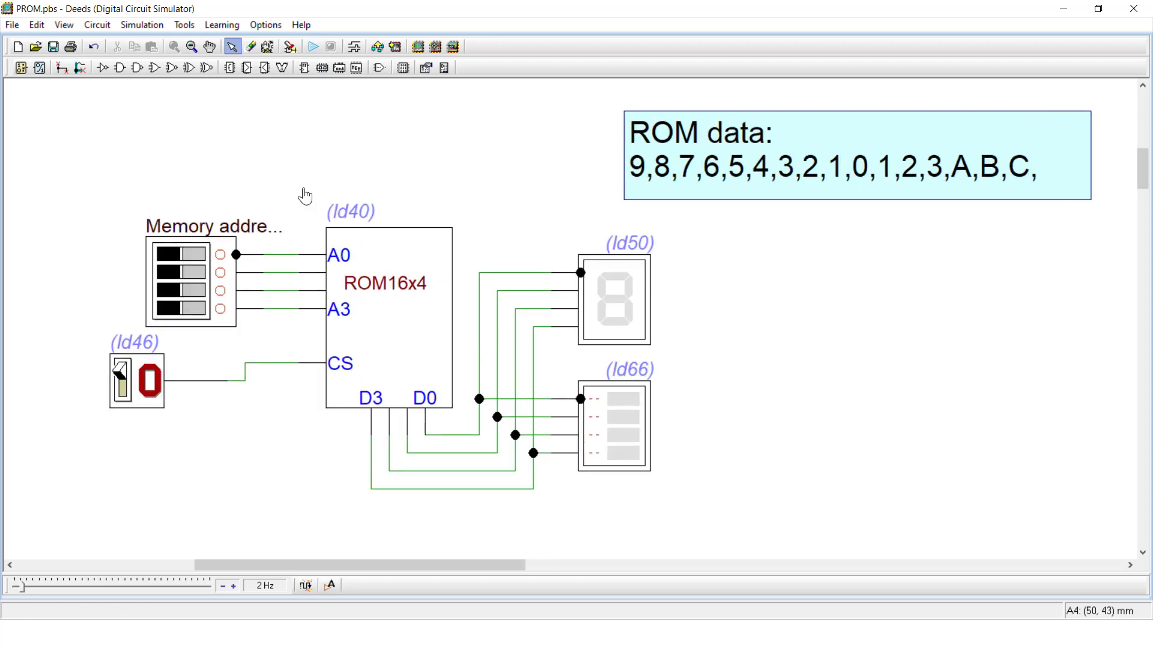
click(314, 53)
click(508, 341)
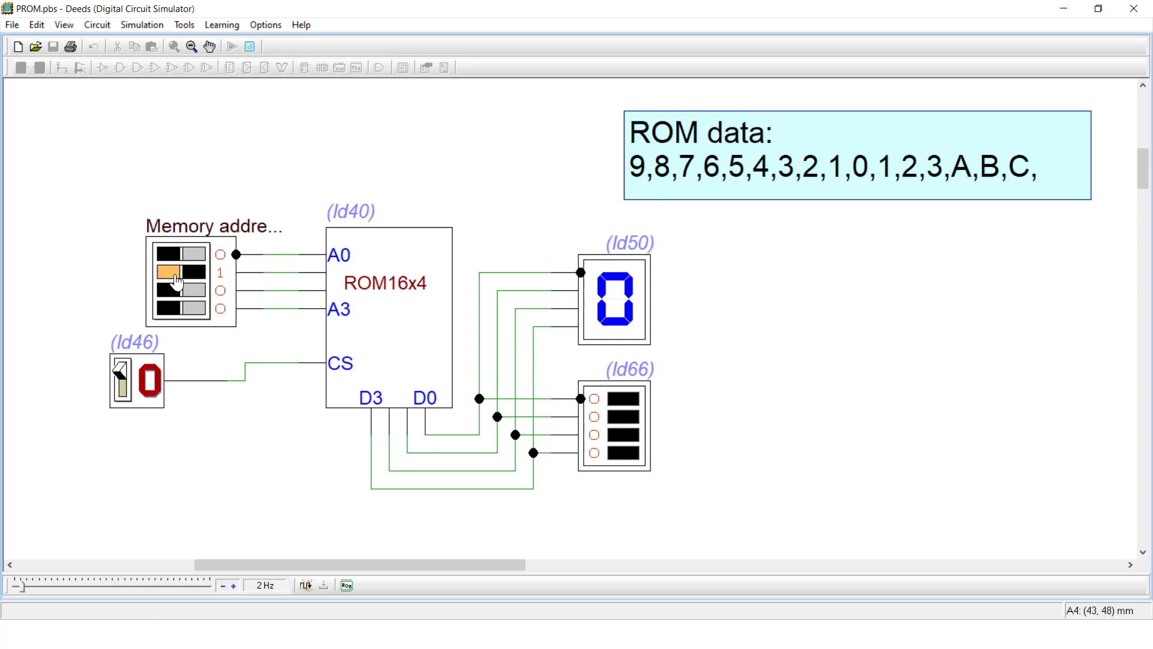
click(193, 254)
click(194, 254)
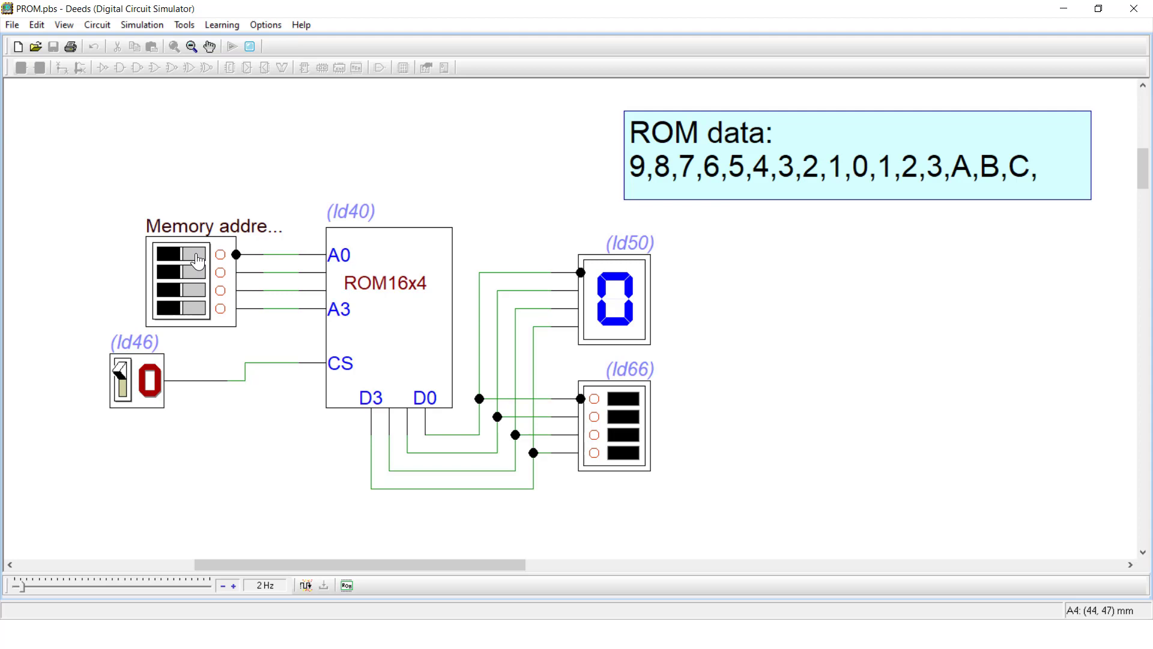
Enable the ROM's chip select and step the address switches from 1 up through 7
click(155, 390)
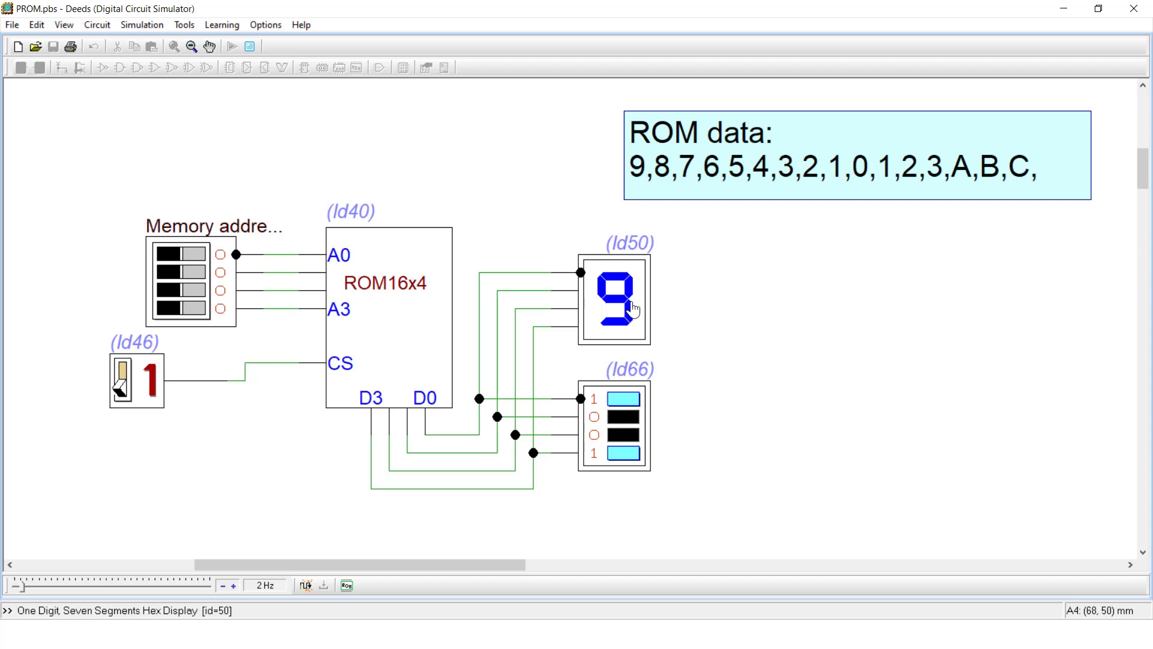
click(189, 256)
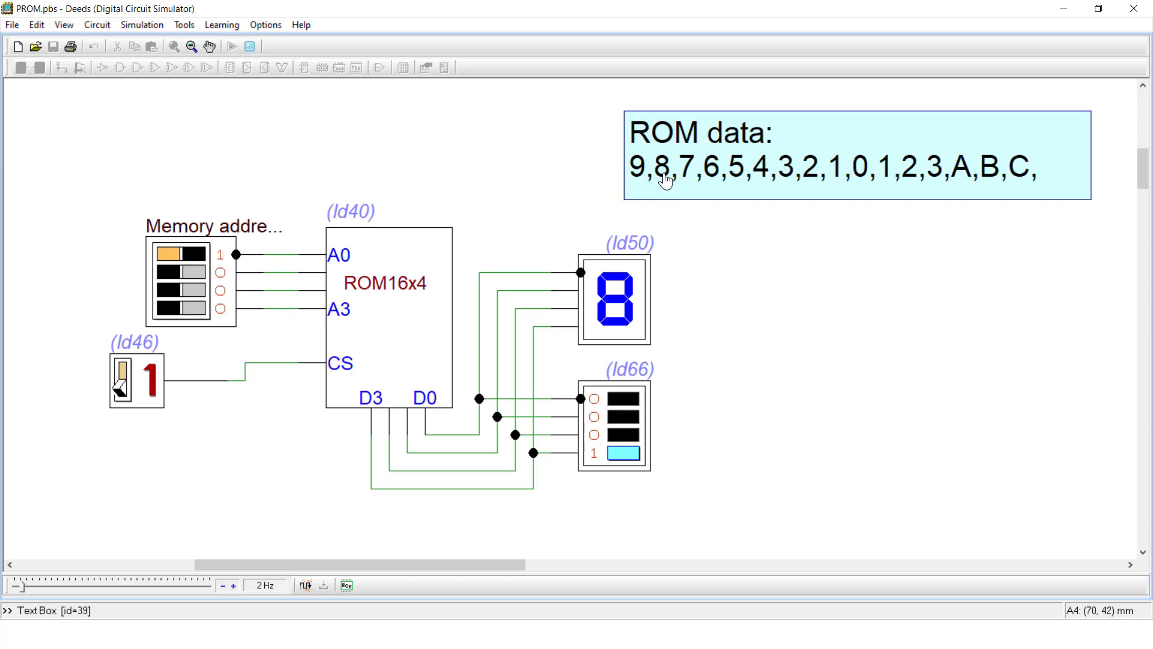
click(198, 255)
click(199, 273)
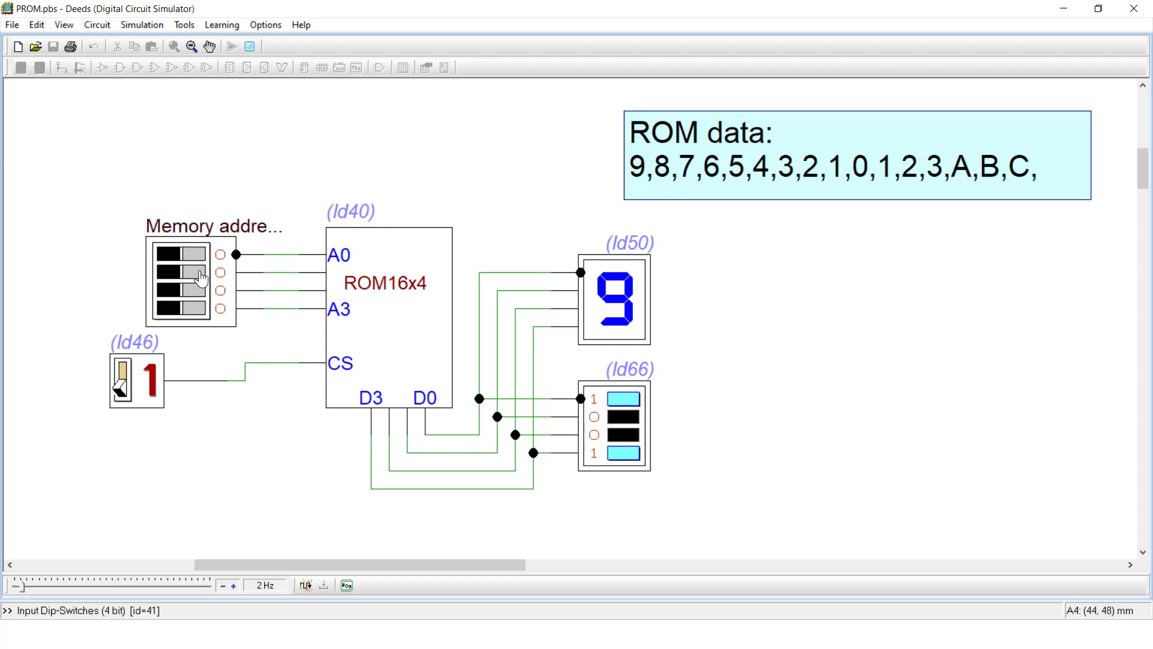
click(198, 255)
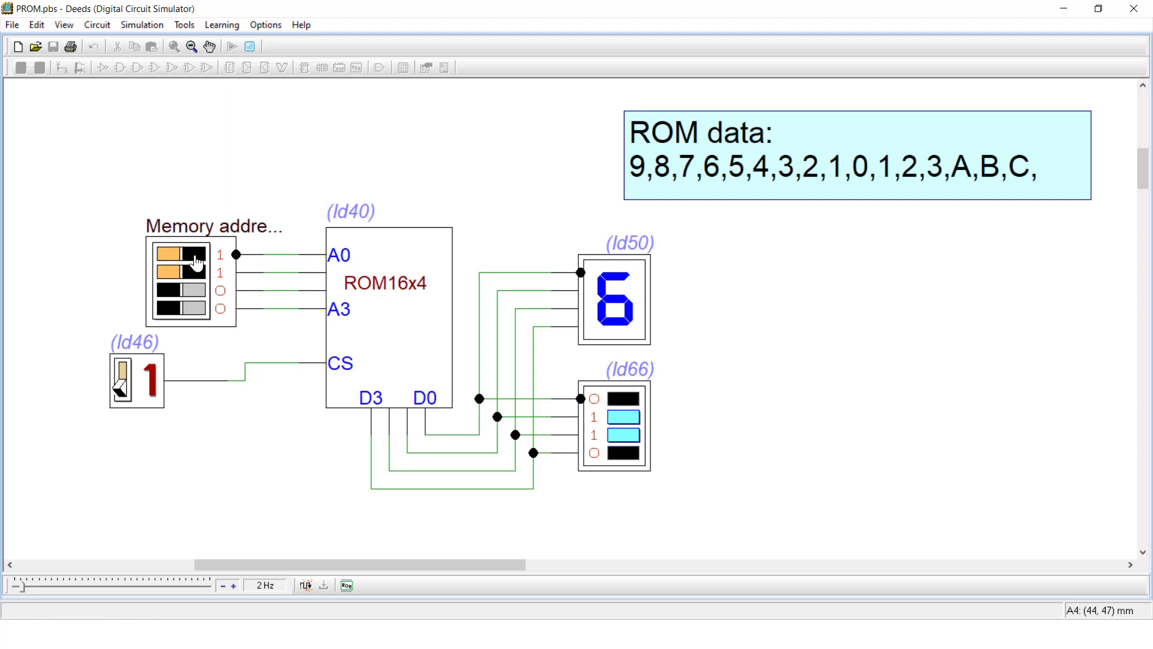
click(200, 290)
click(198, 273)
click(203, 255)
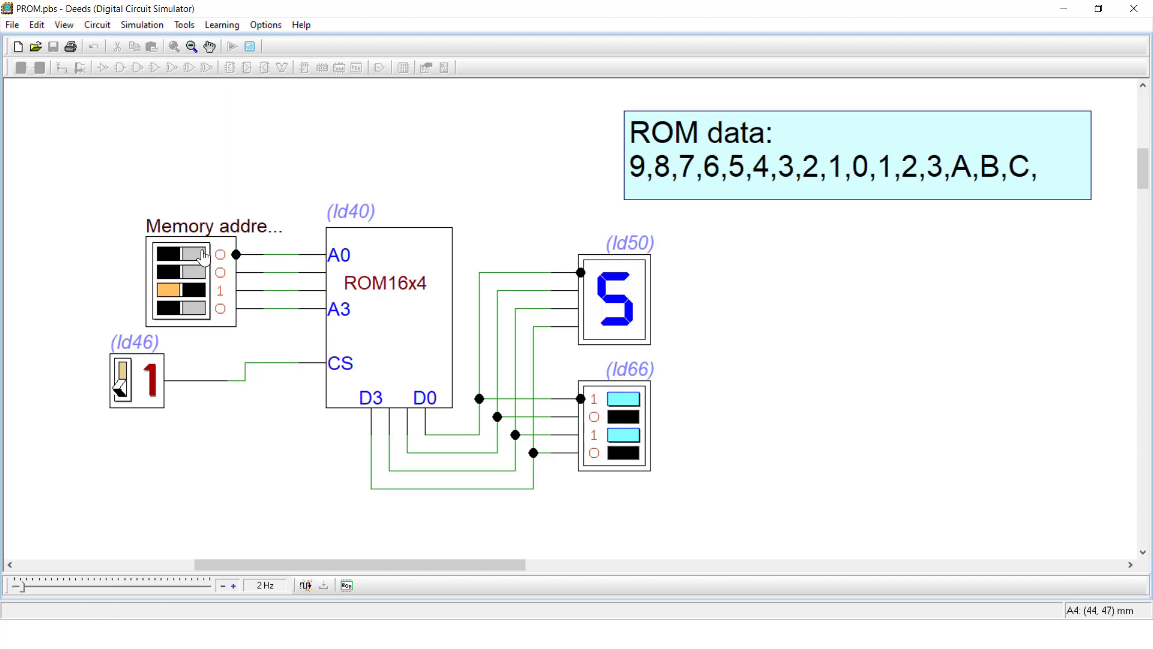
click(201, 255)
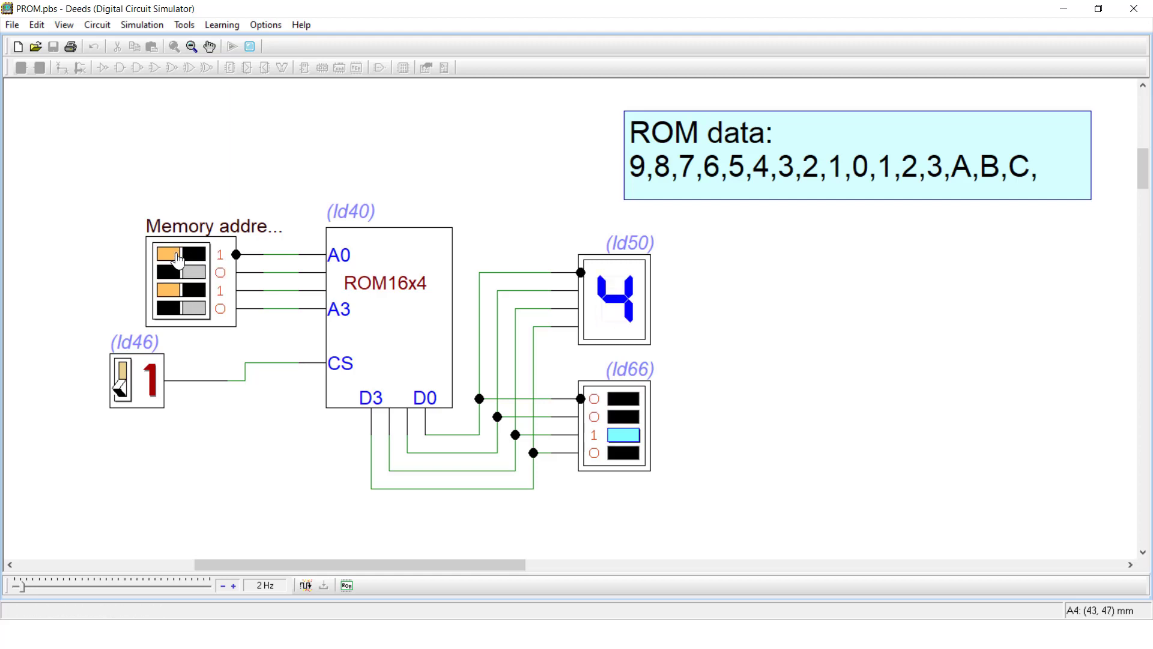
click(200, 255)
click(198, 273)
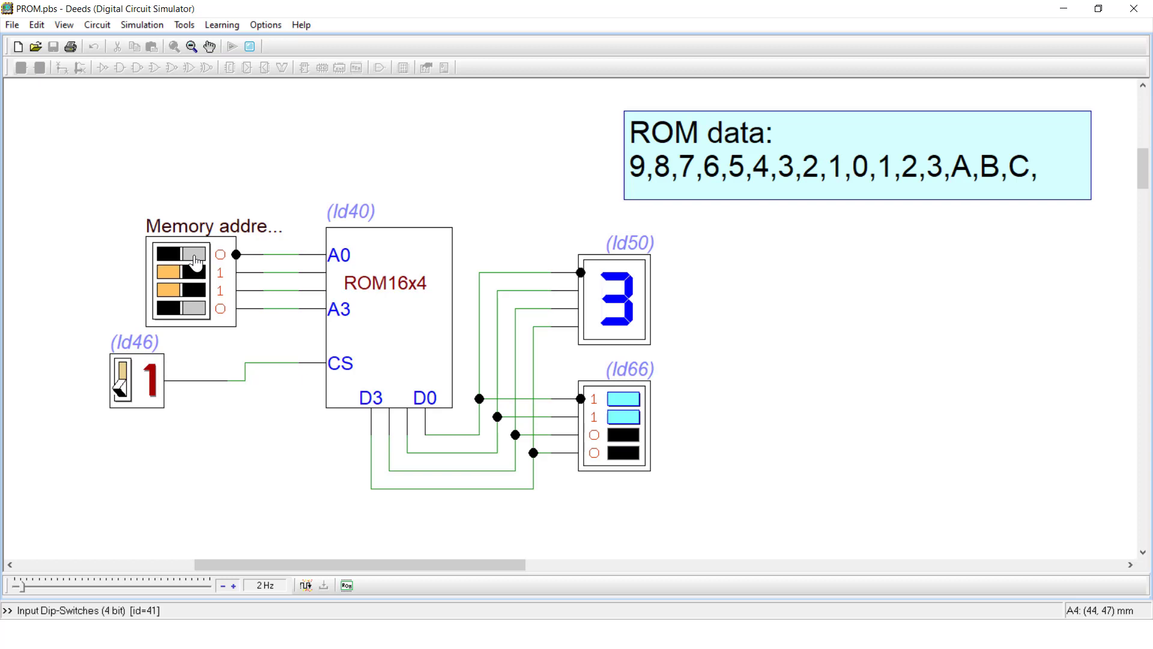
click(167, 257)
Step the address from 1000 to 1011, reading 1, 0, 1 and 2
click(196, 309)
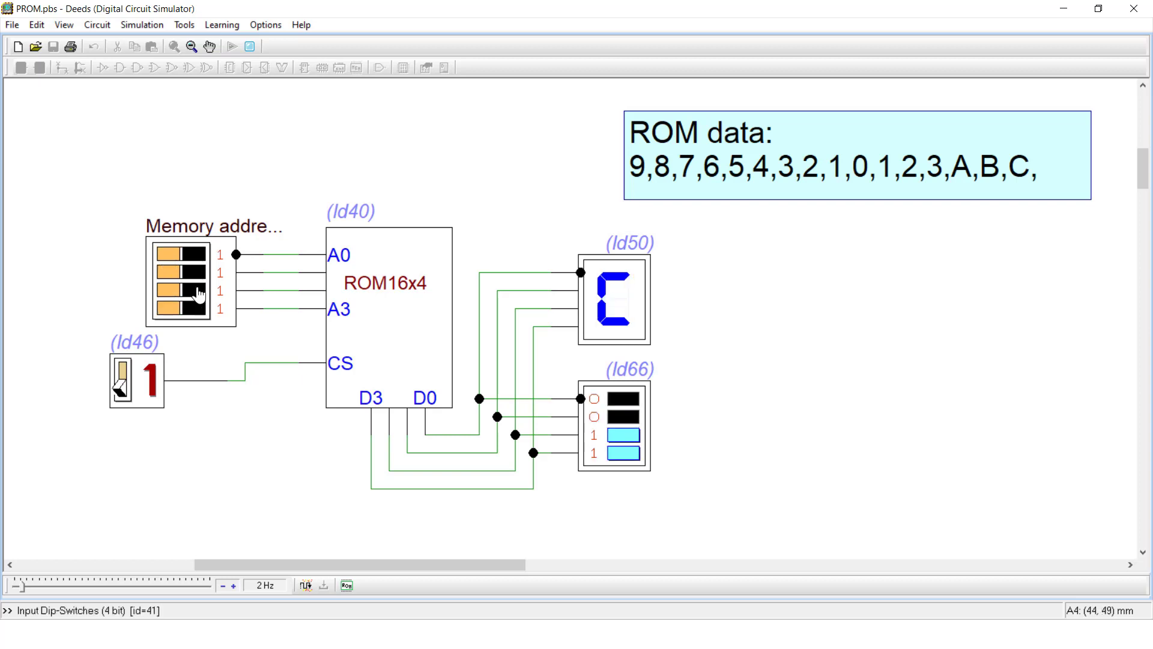
click(198, 291)
click(198, 273)
click(201, 256)
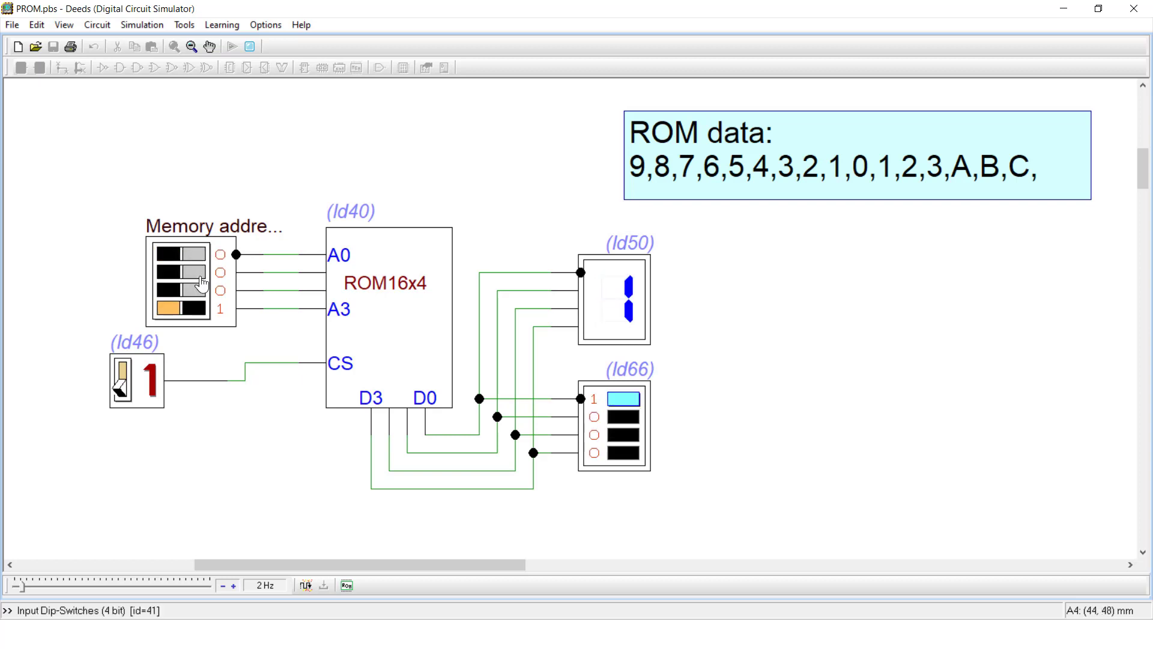
click(185, 255)
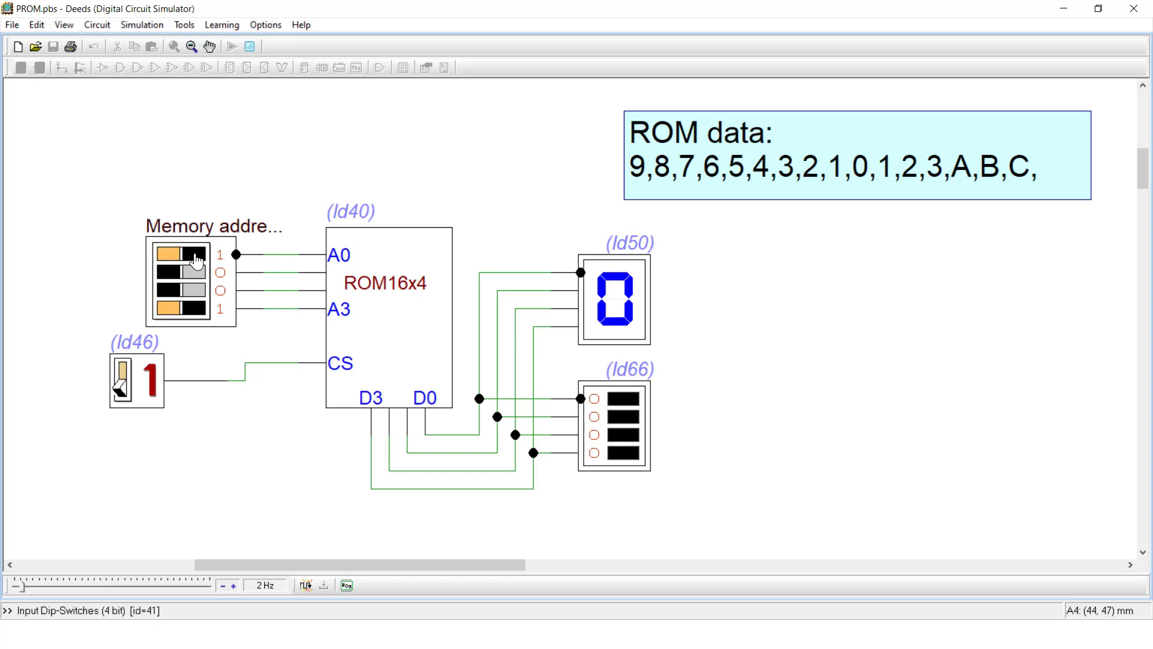
click(186, 257)
click(181, 274)
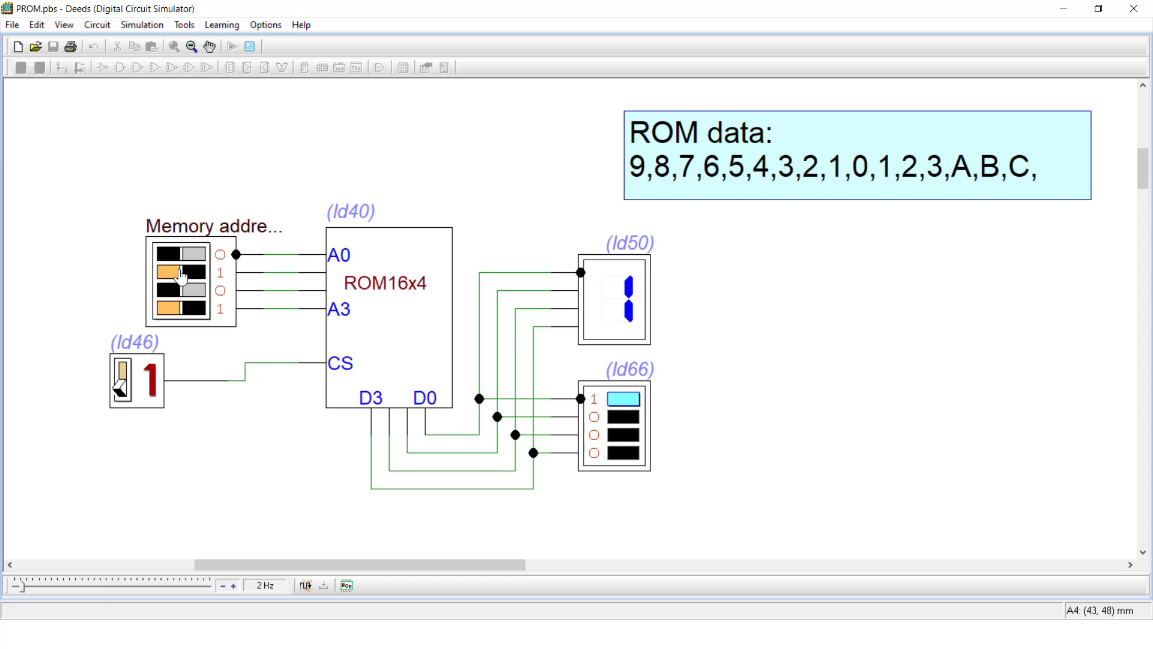
click(178, 256)
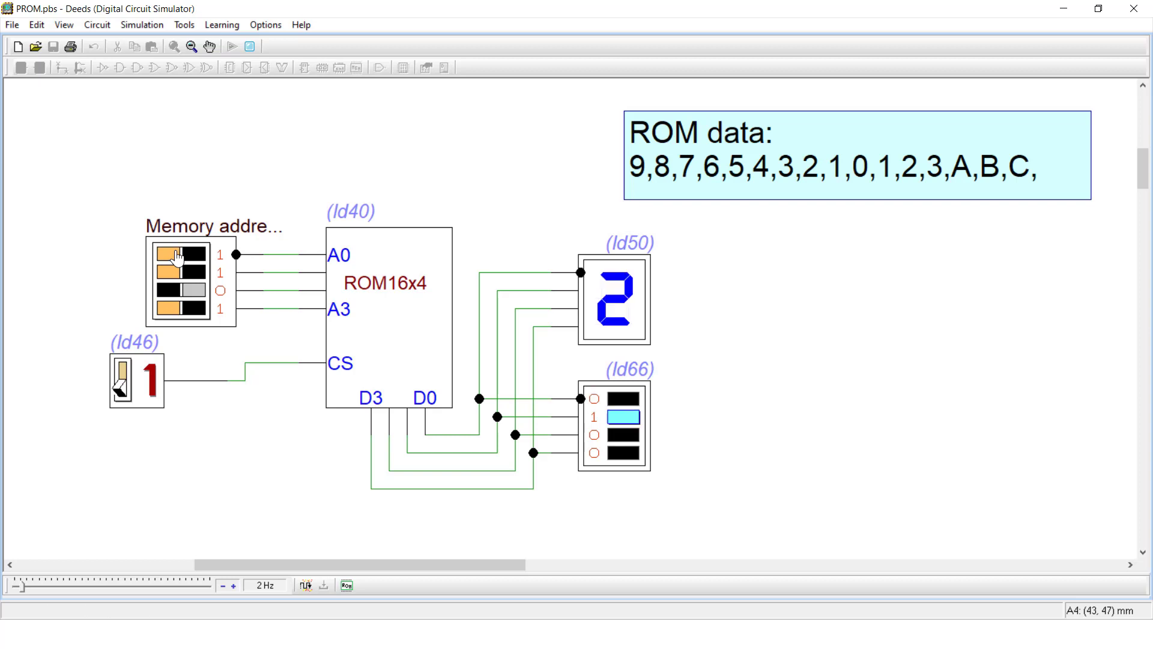
Step through addresses 1100 to 1111 (3, A, b, C), then stop the simulation
click(177, 256)
click(183, 273)
click(195, 290)
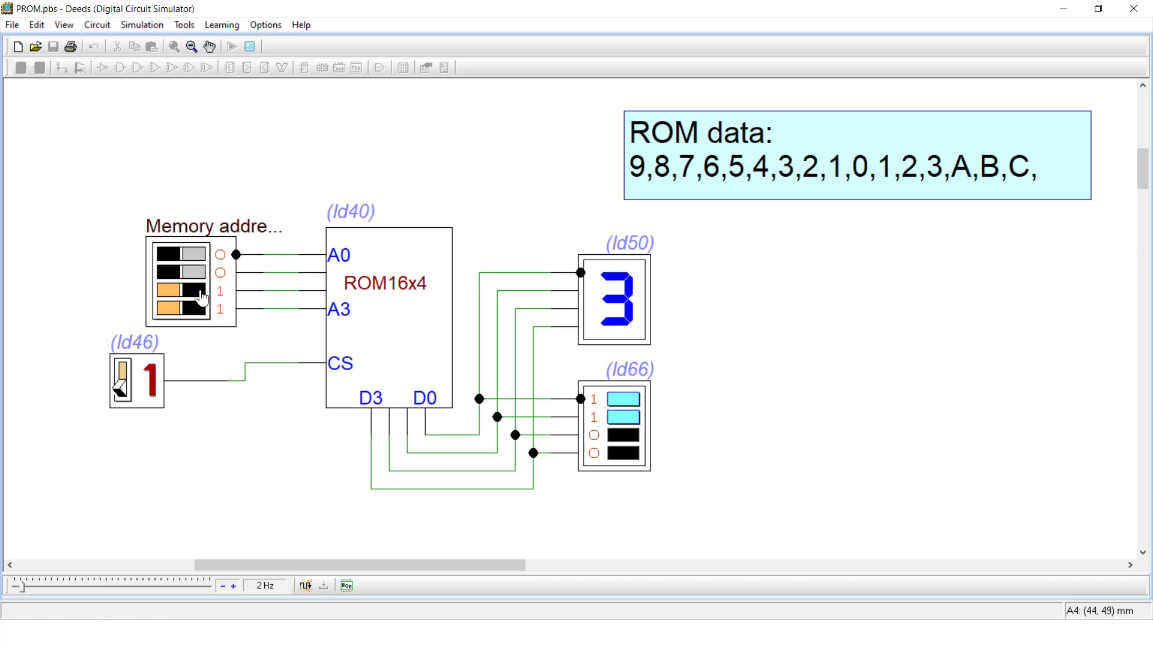
click(178, 256)
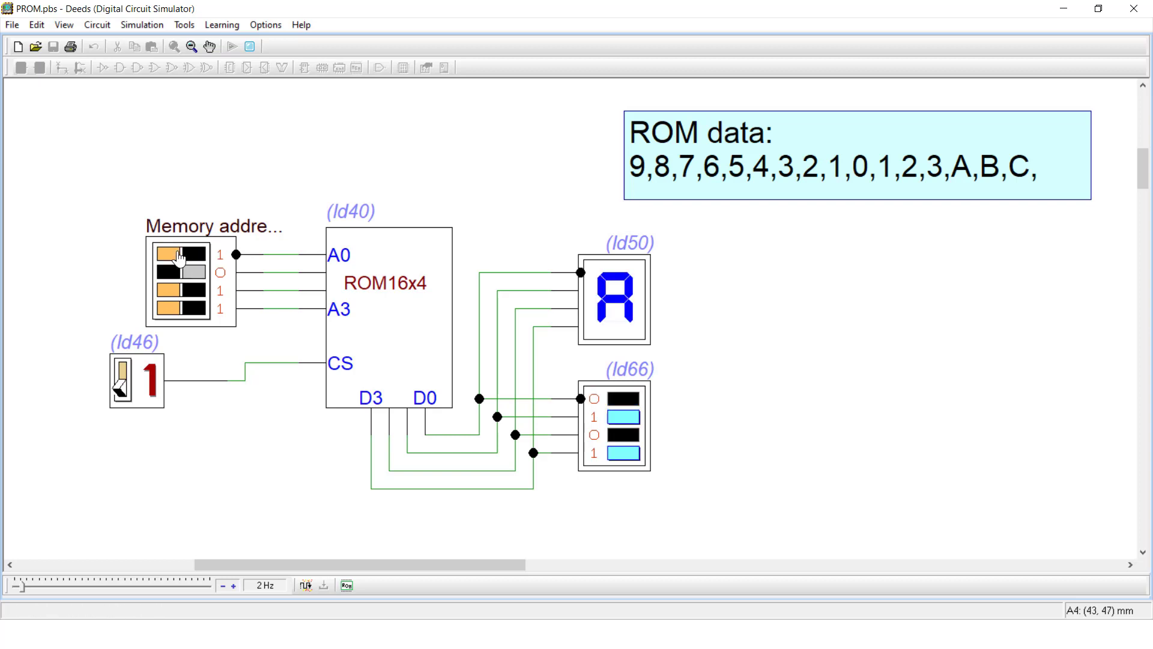
click(179, 255)
click(180, 273)
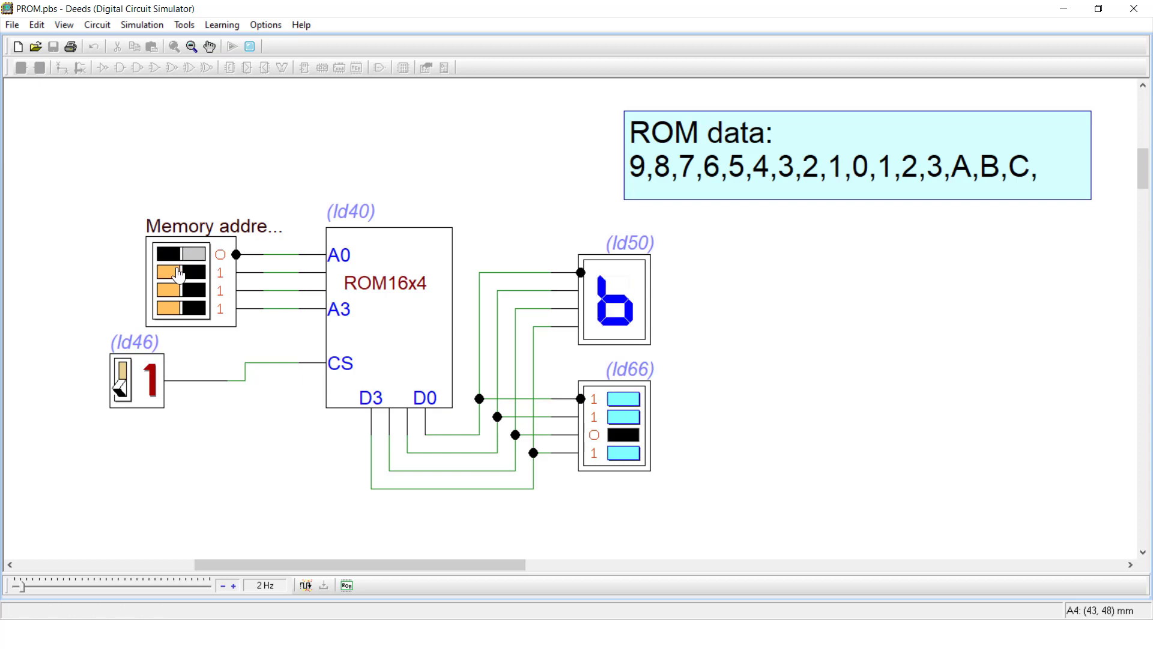
click(170, 257)
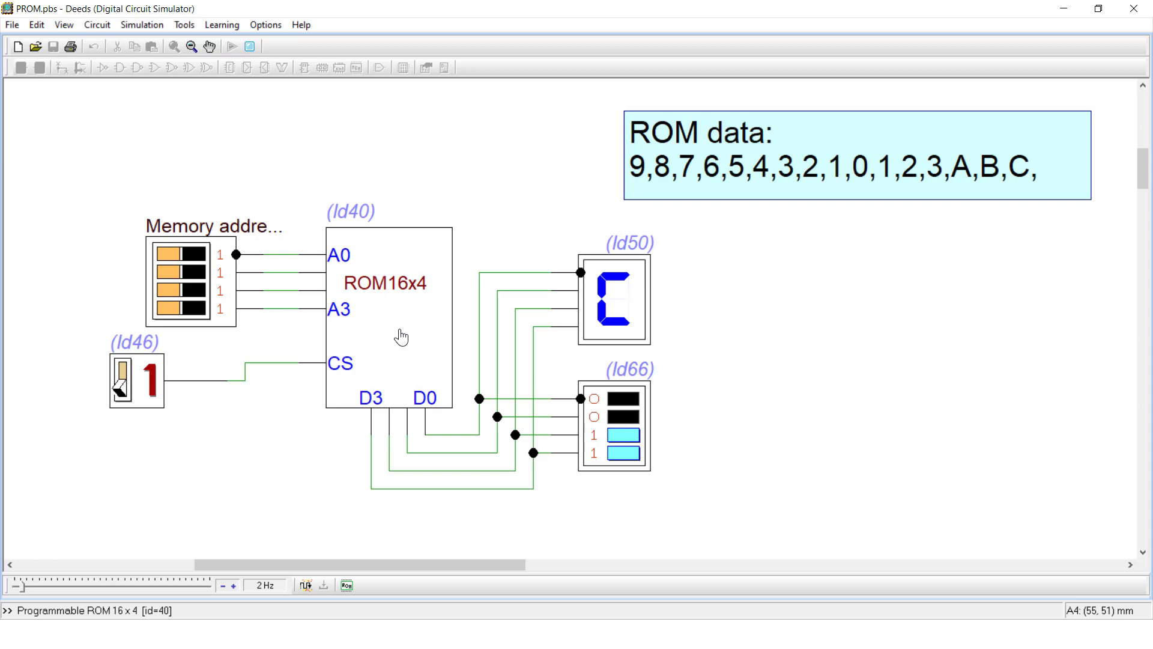
click(250, 46)
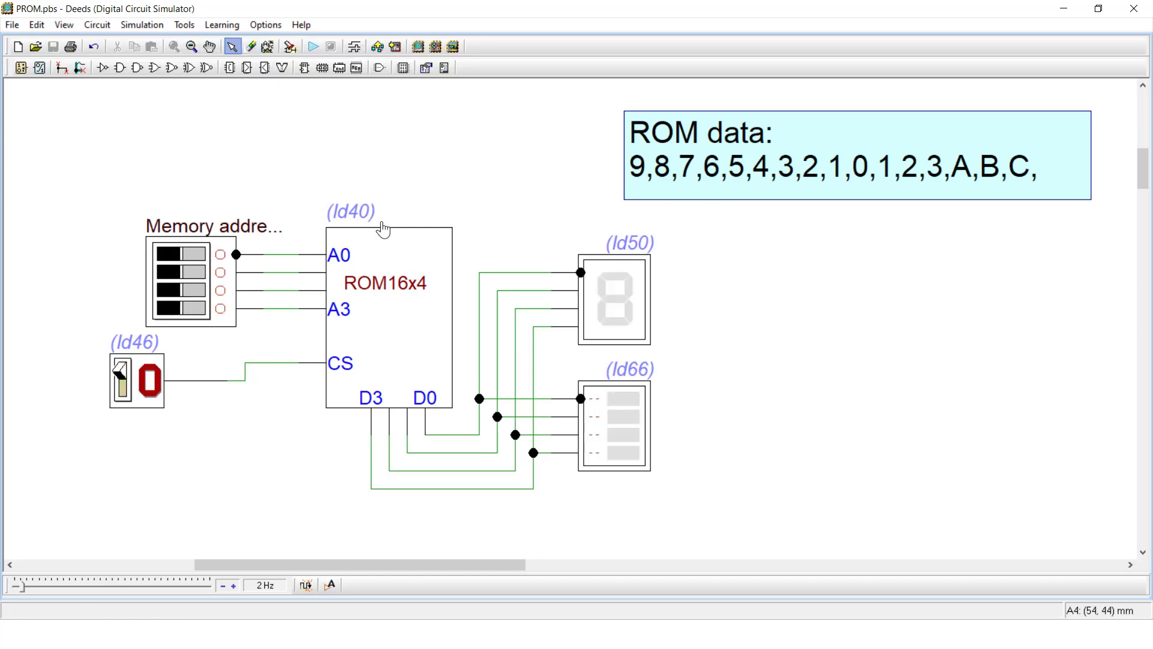
Re-export the ROM16x4 contents over ROM16x4_0028.drs and close the ROM editor
double_click(380, 250)
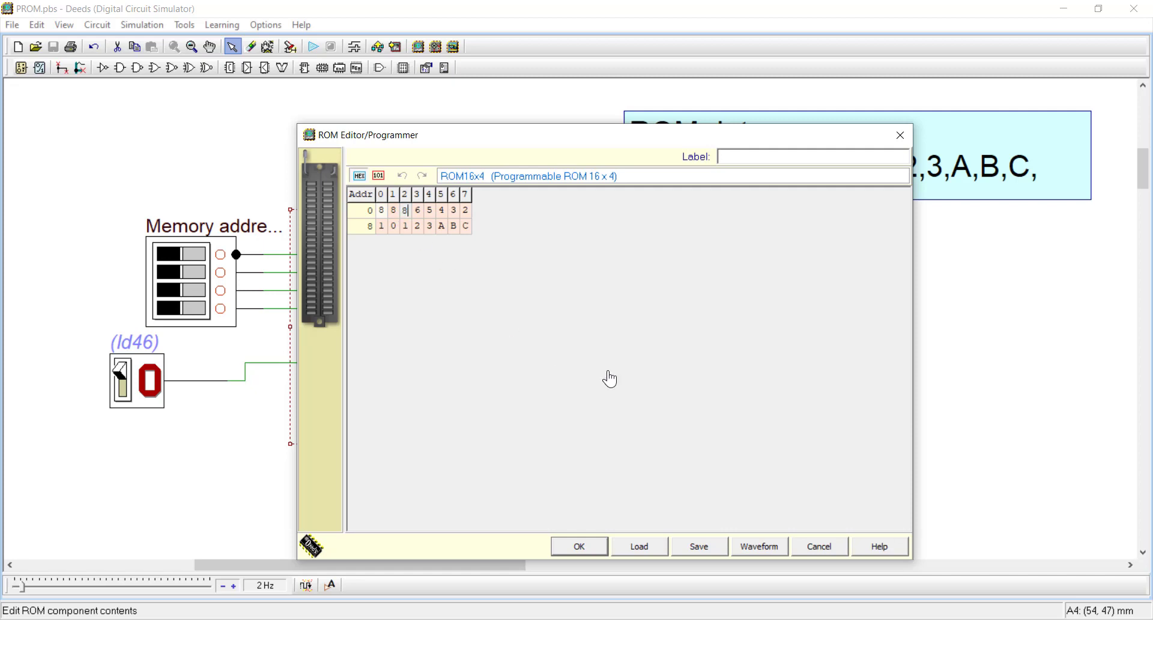
click(699, 547)
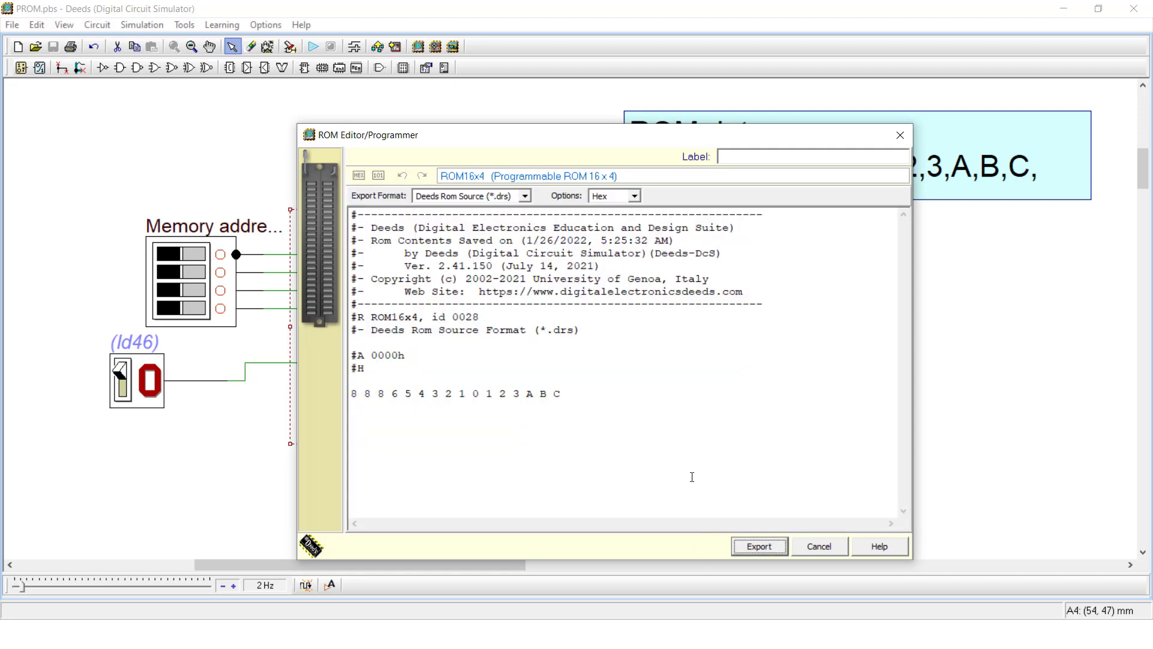
click(755, 546)
click(748, 395)
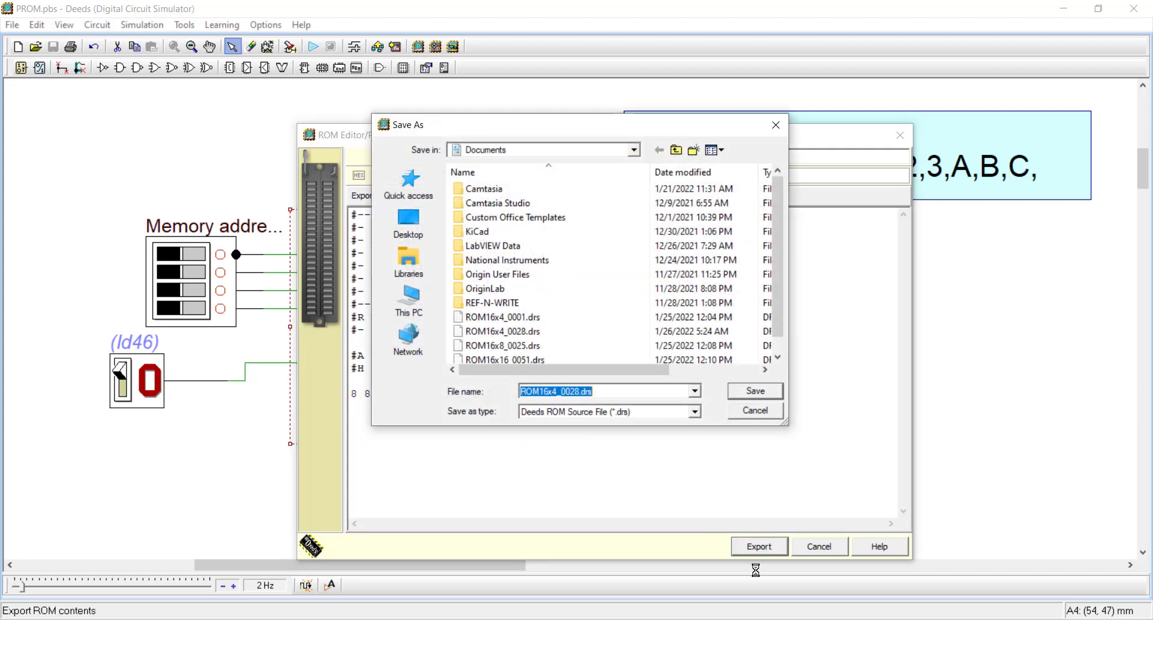
click(621, 322)
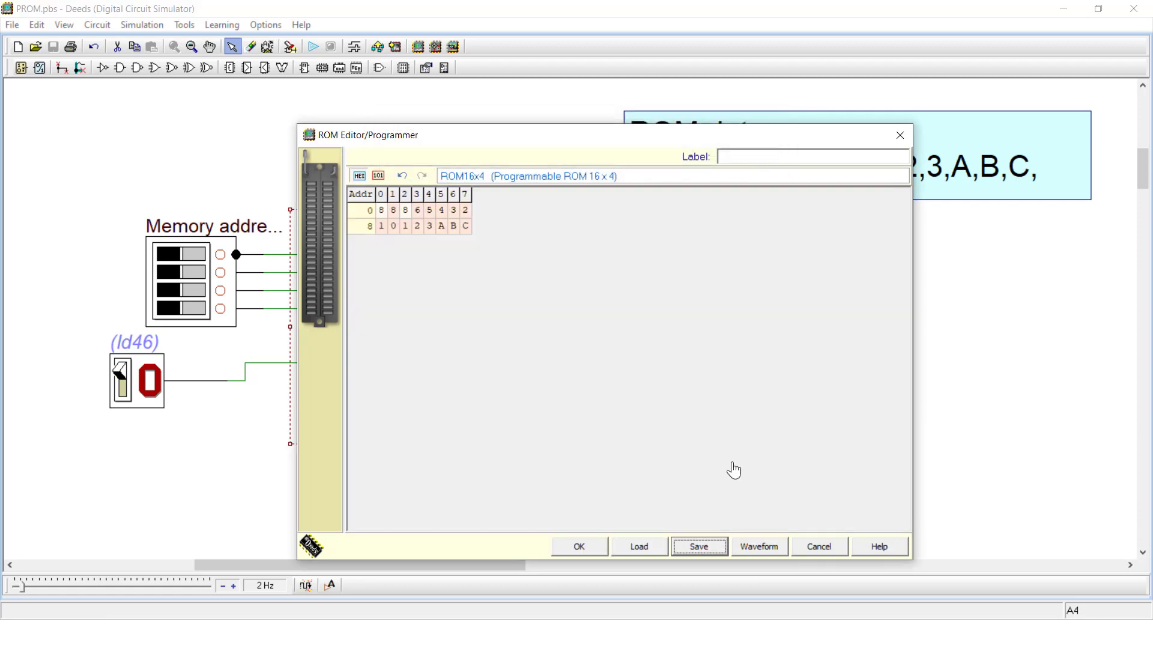
click(580, 546)
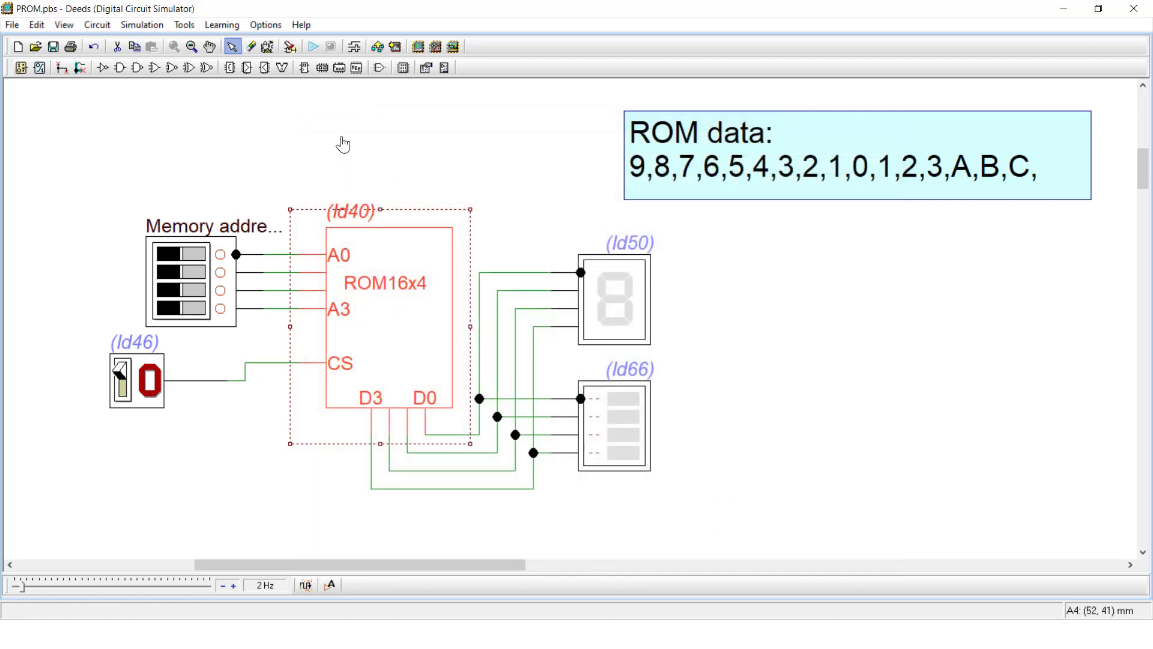
Save PROM.pbs, run the simulation, enable CS and read ROM addresses 1 to 3
click(313, 46)
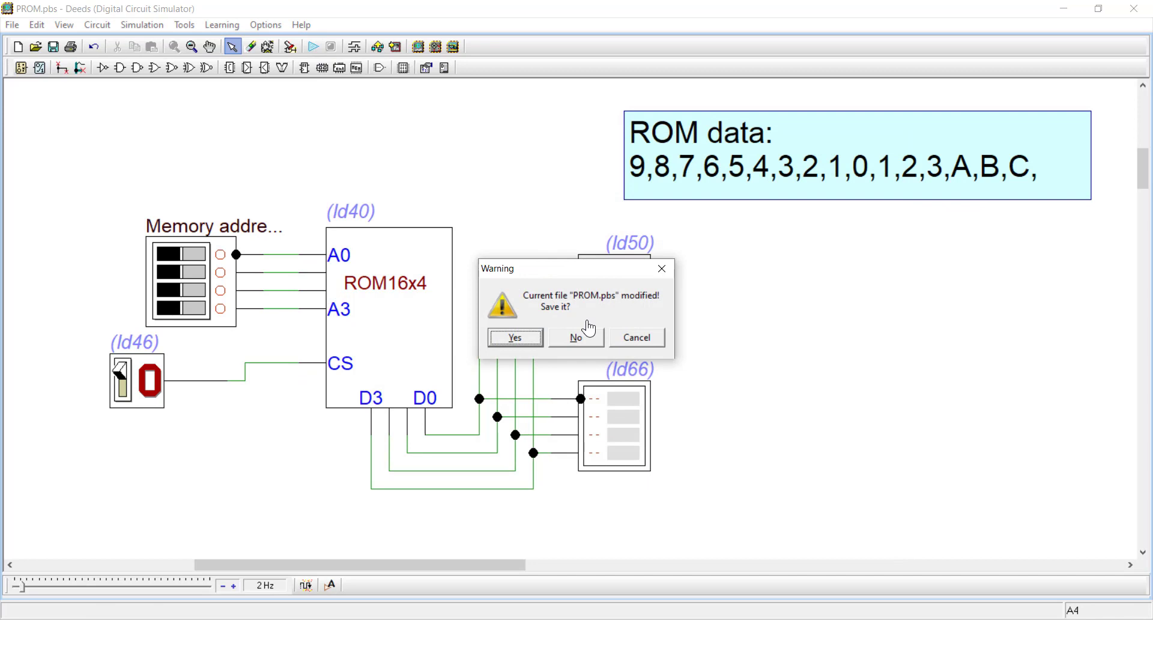
click(528, 337)
click(152, 386)
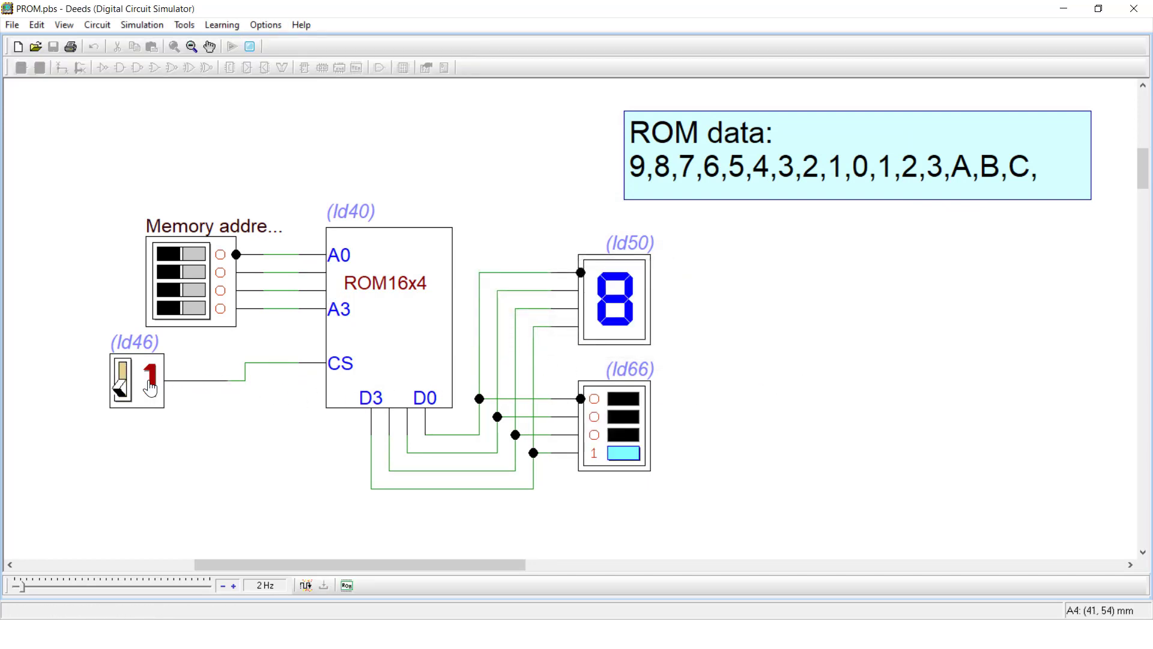
click(197, 259)
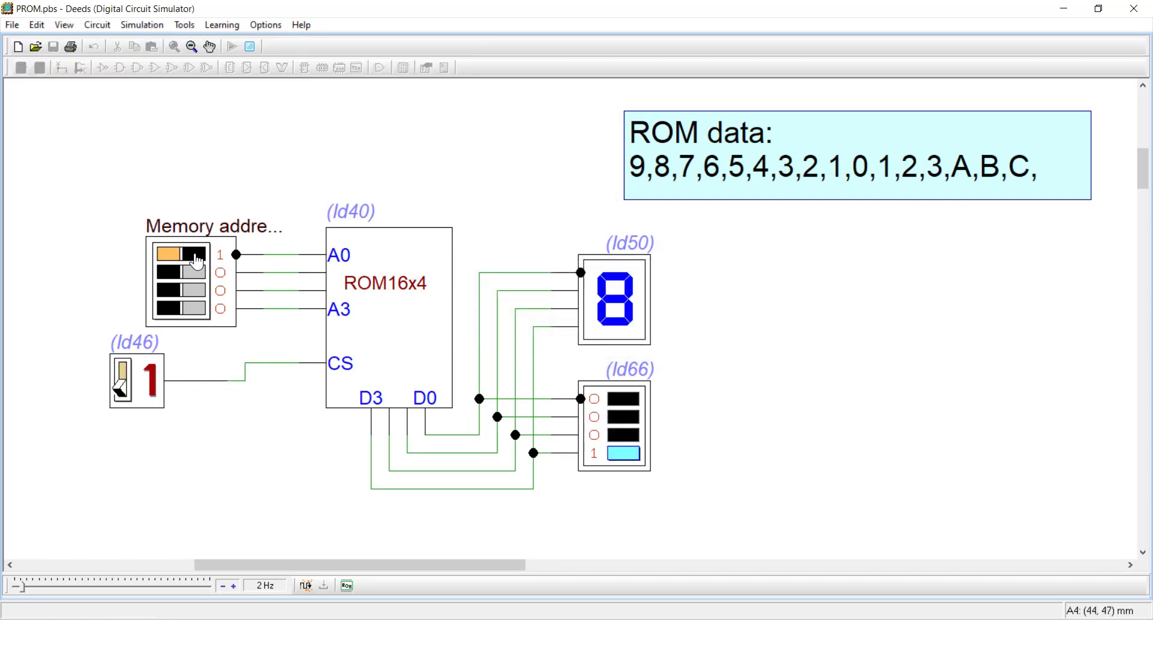
click(197, 260)
click(200, 276)
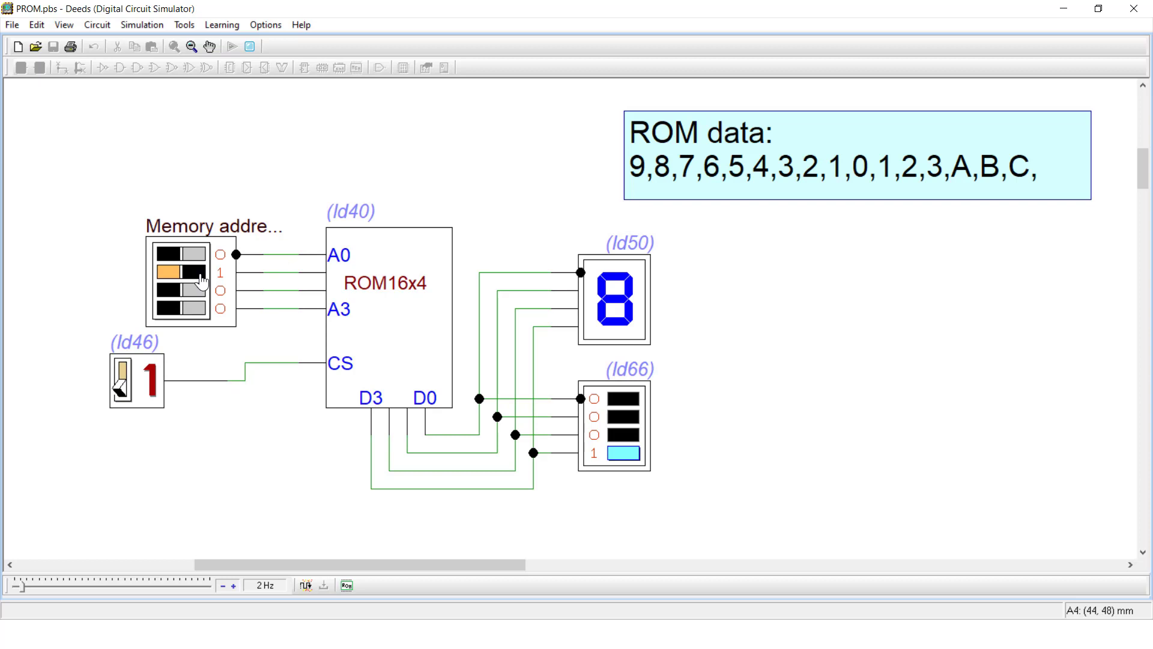
click(191, 259)
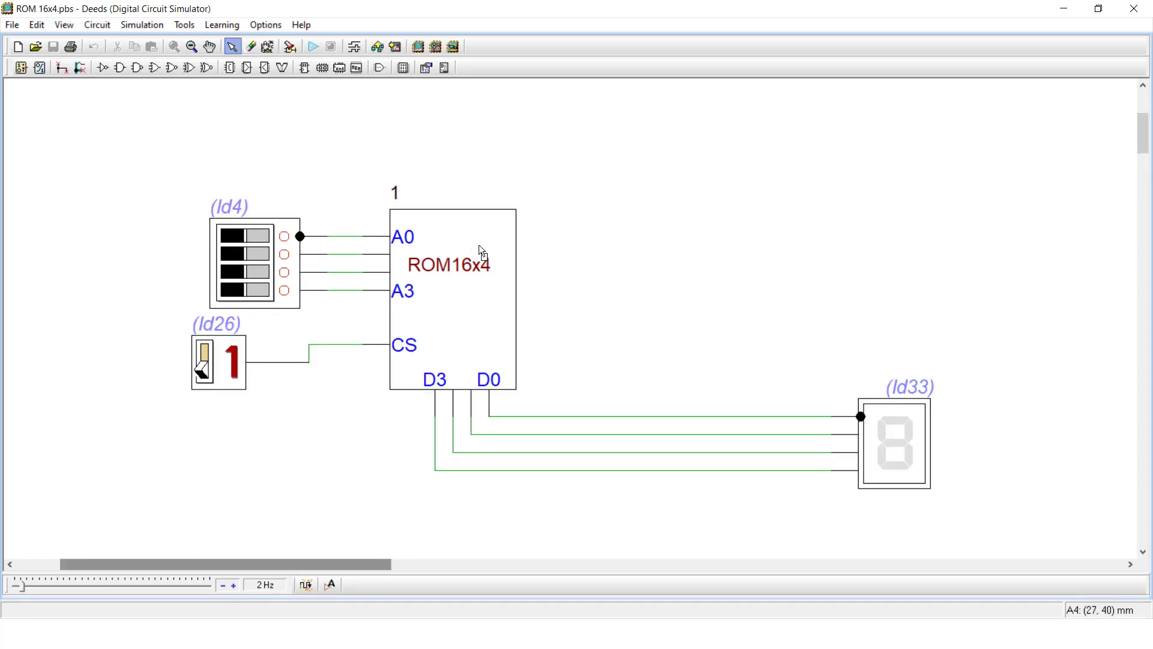
Scroll down and right to bring the ROM16x8 and both hex displays into view
drag(1147, 129, 1144, 168)
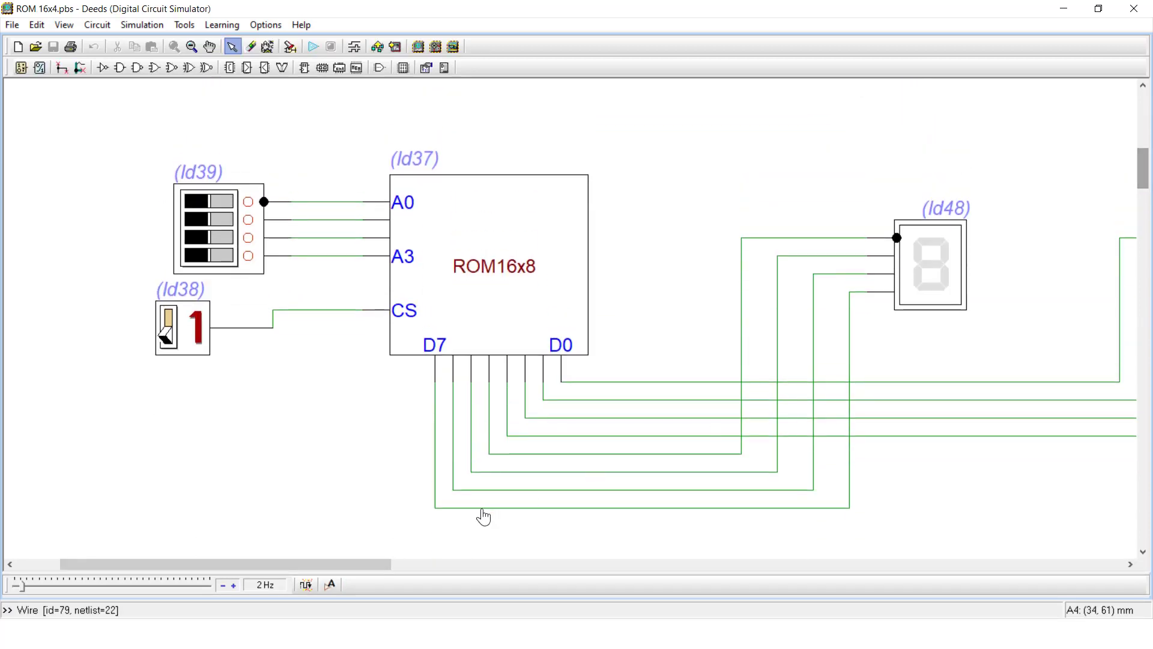
drag(379, 566, 423, 586)
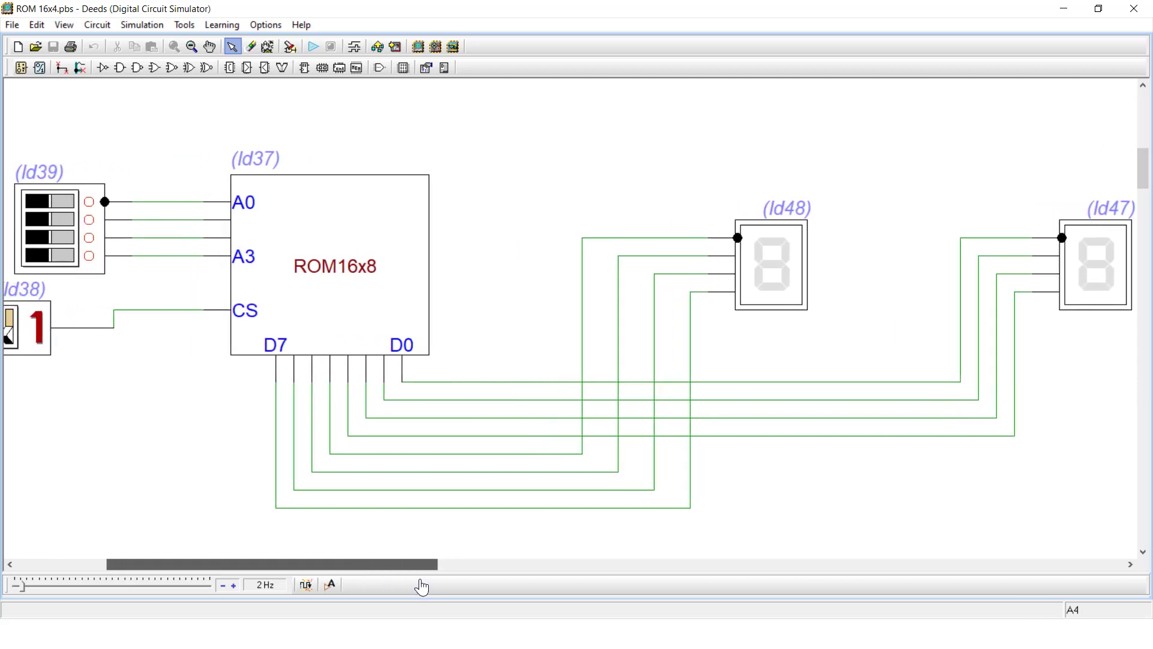
Open the ROM16x8 editor and view its contents in binary, then back in hex
double_click(392, 256)
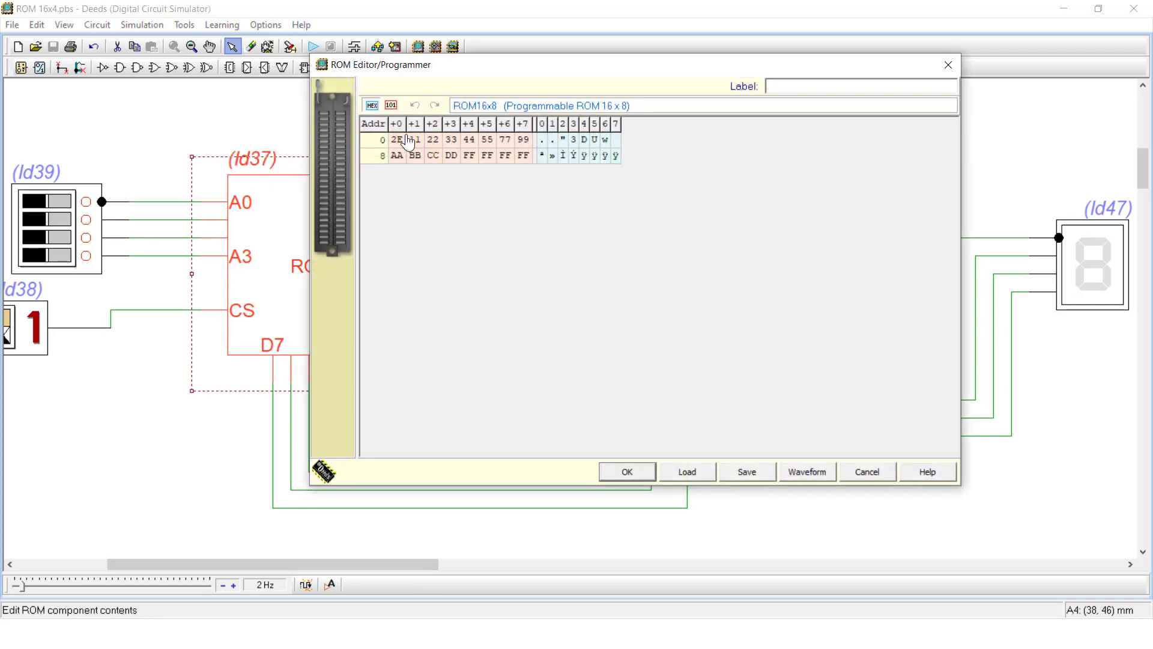
click(391, 105)
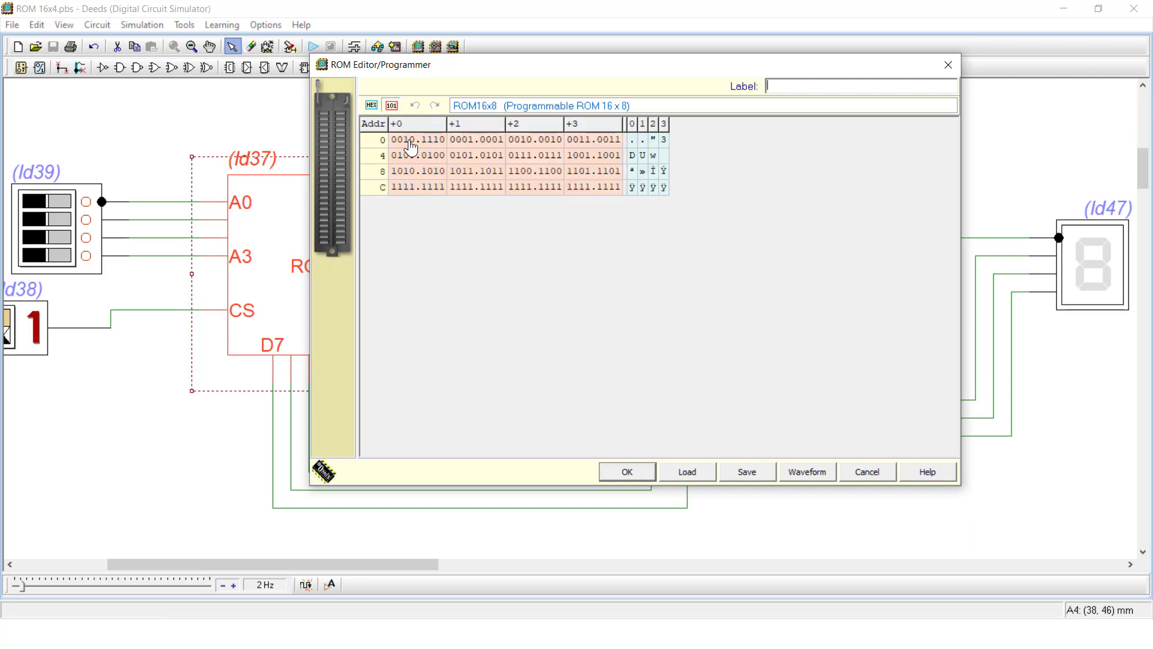
click(372, 105)
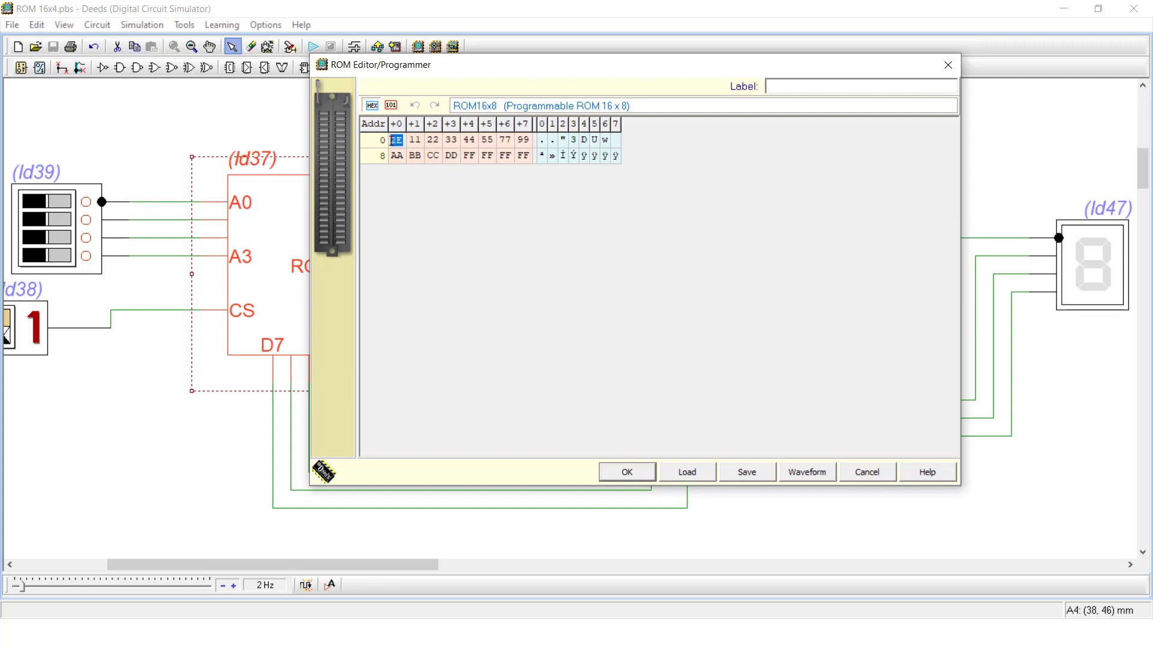
Enter AA, BB, CC, DD, EE, FF, 11 and 22 at addresses 0–7
click(416, 140)
click(433, 142)
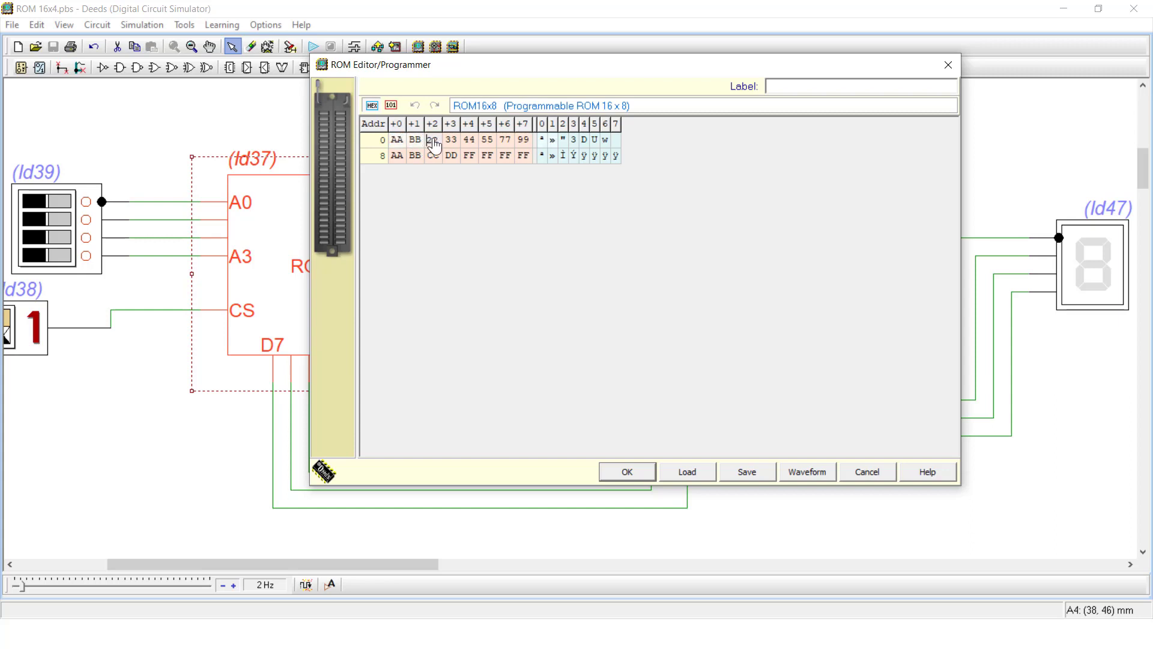
text(CC)
click(451, 144)
text(DD)
click(470, 144)
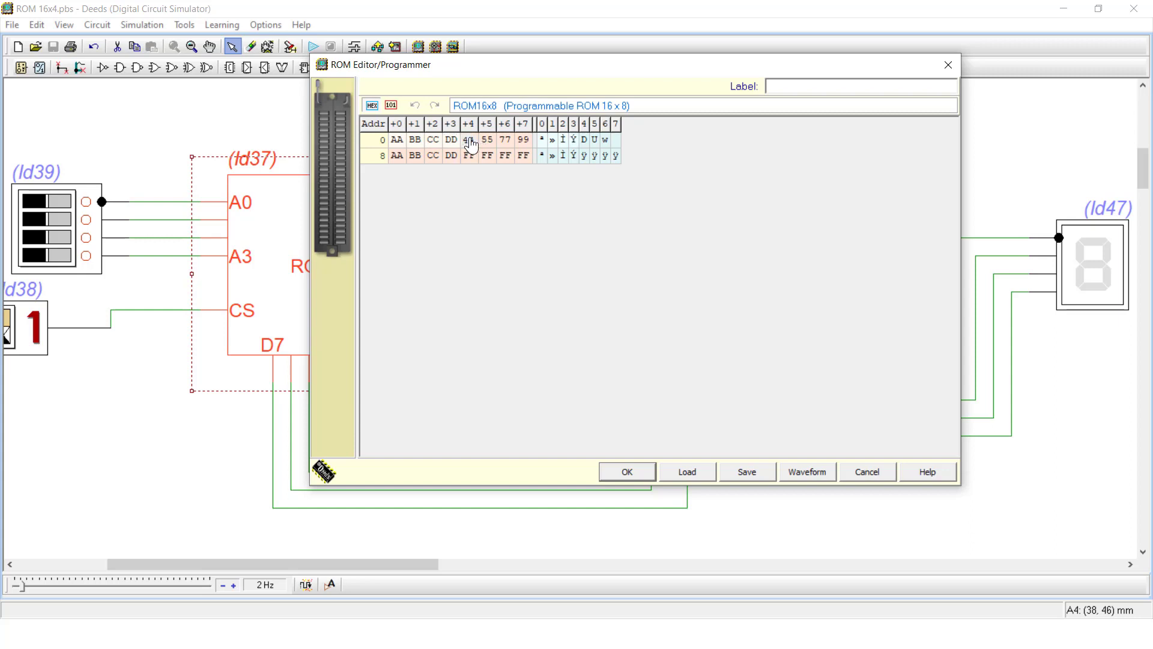
click(485, 145)
click(504, 141)
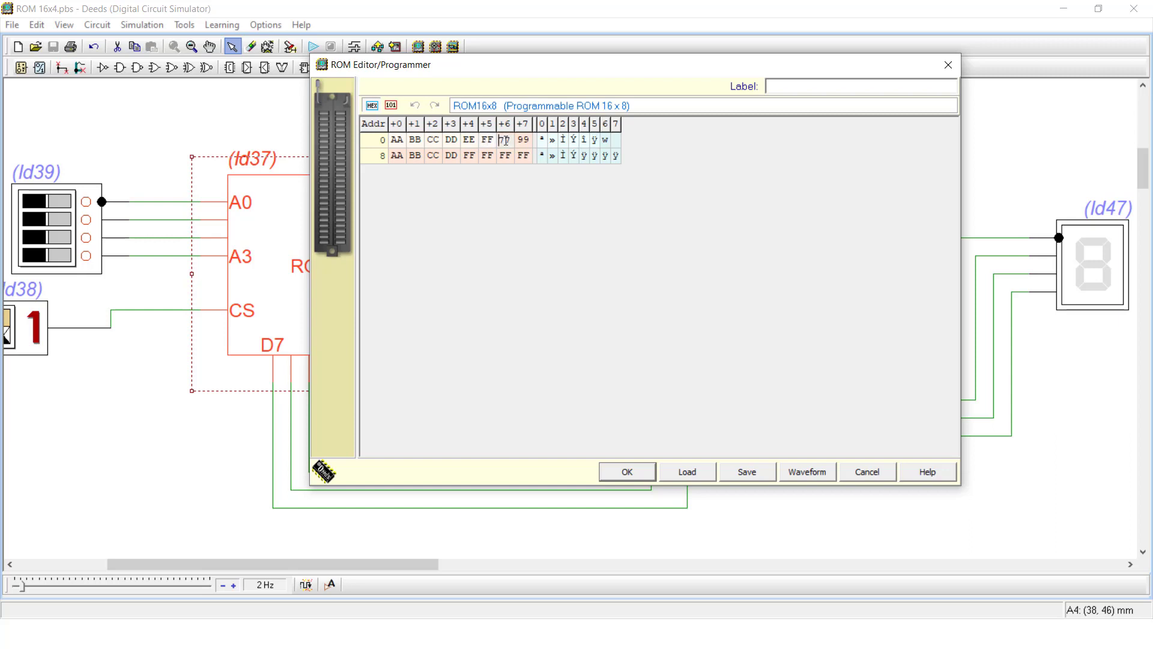
text(11)
click(524, 144)
text(22)
click(395, 157)
Enter 33, 44, 55 and 66 at addresses 8 through B
text(33)
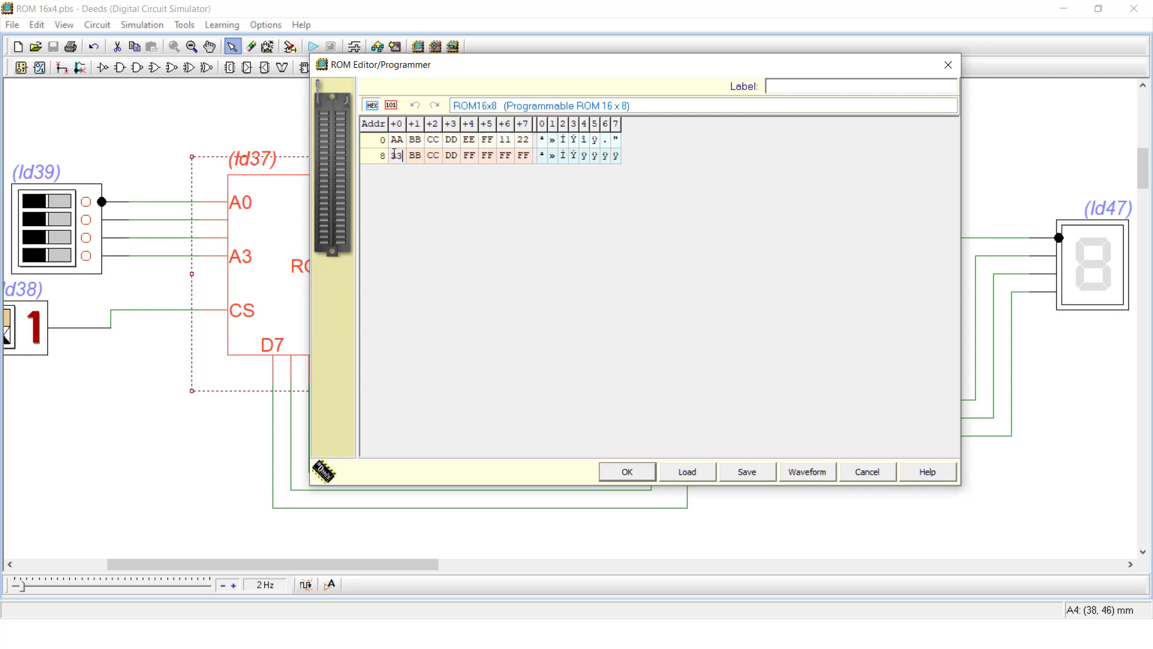
click(413, 157)
text(44)
click(432, 160)
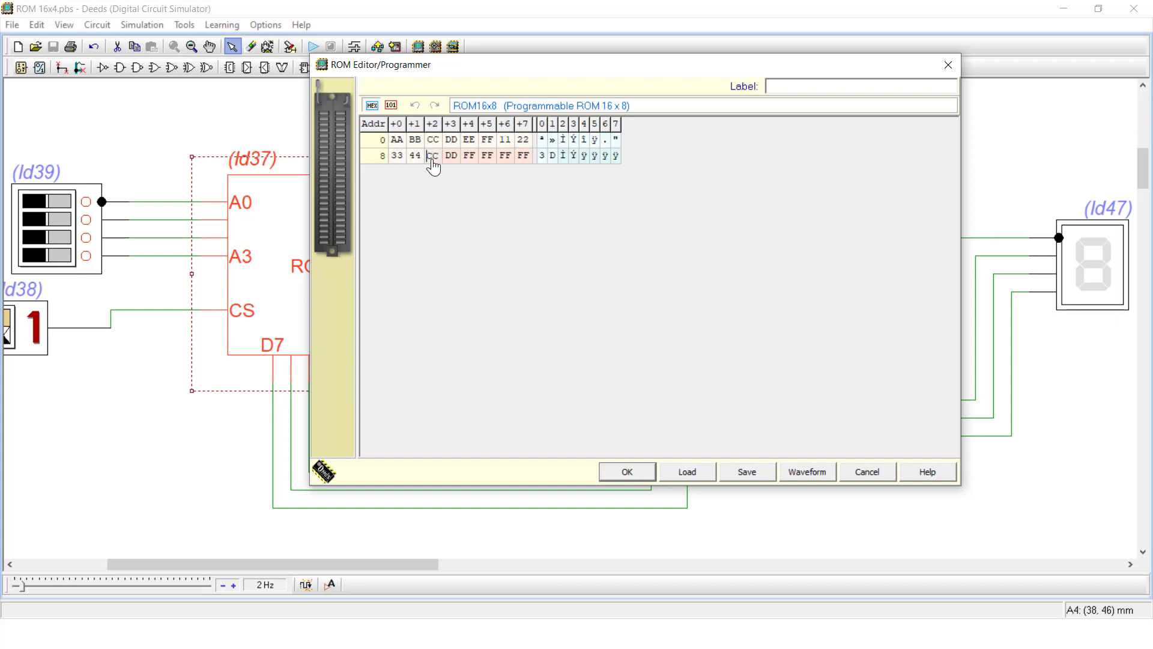
click(450, 159)
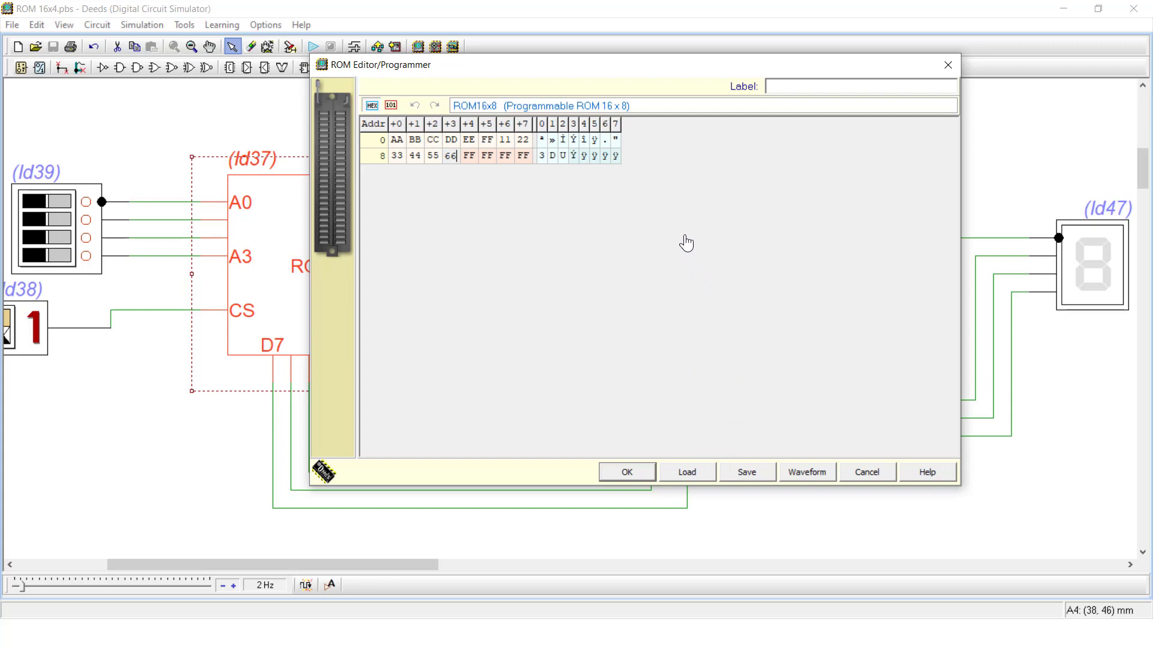
key(Return)
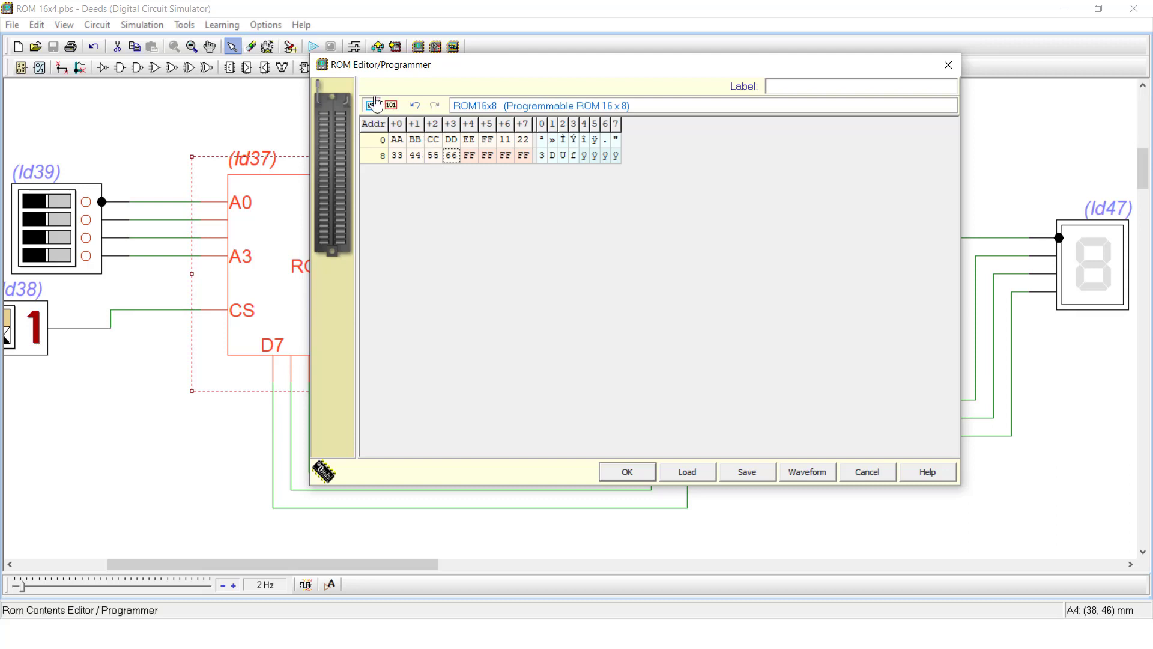
Switch the ROM16x8 view to binary, export over ROM16x8_0025.drs, and close the editor
click(394, 111)
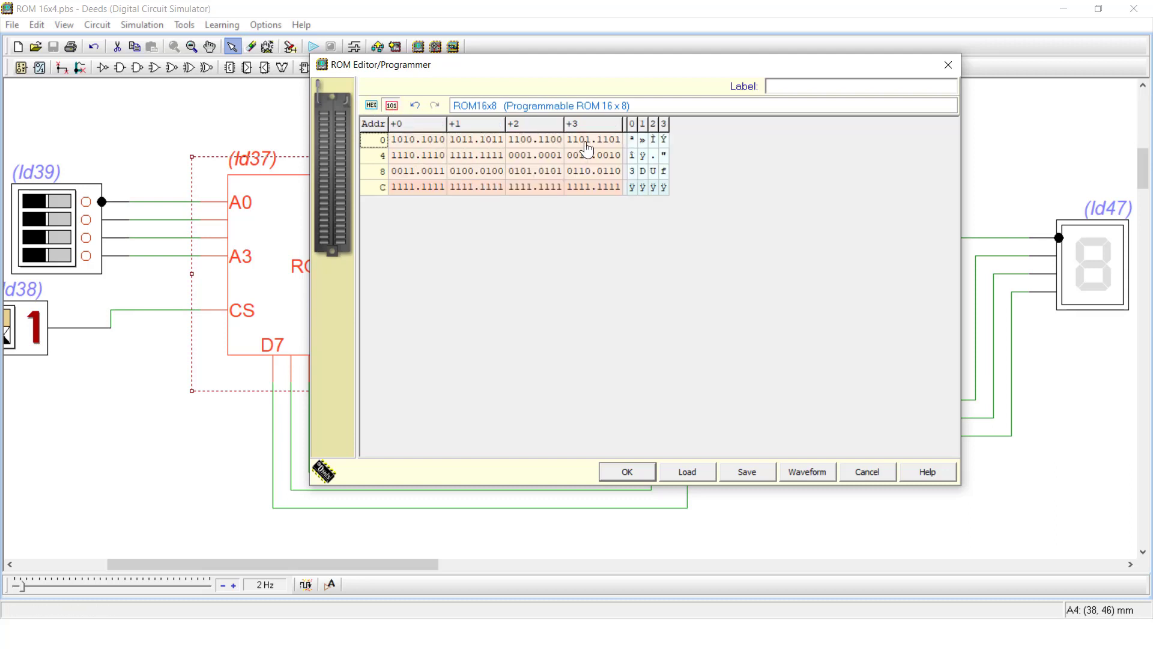
click(747, 472)
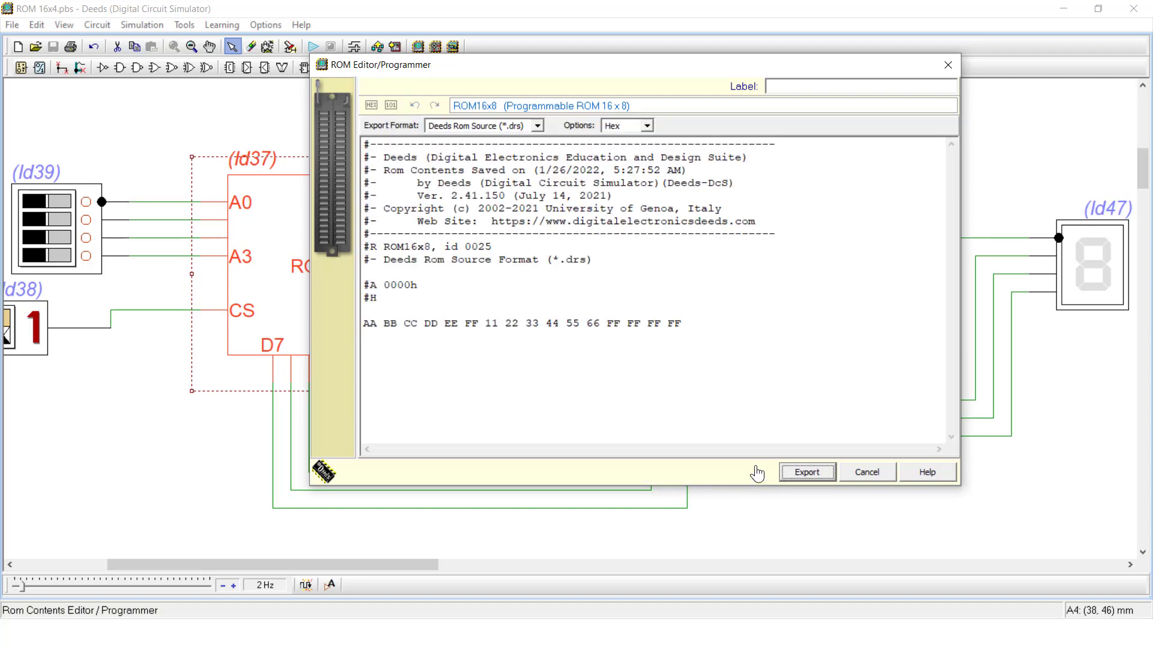
click(807, 474)
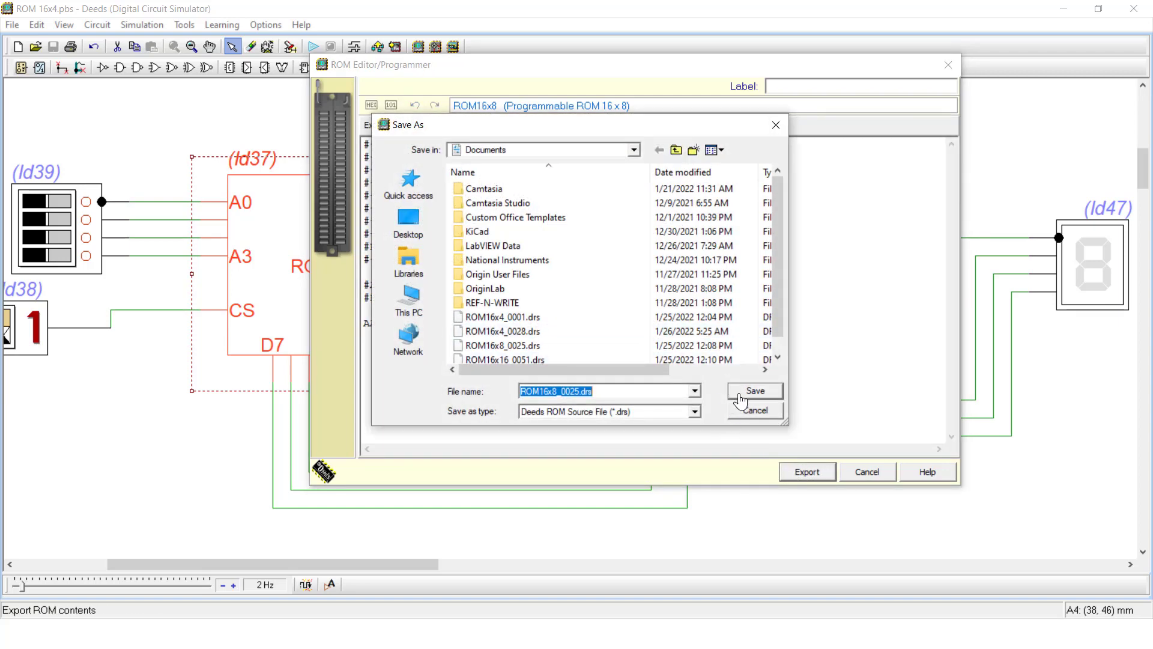
click(754, 391)
click(624, 324)
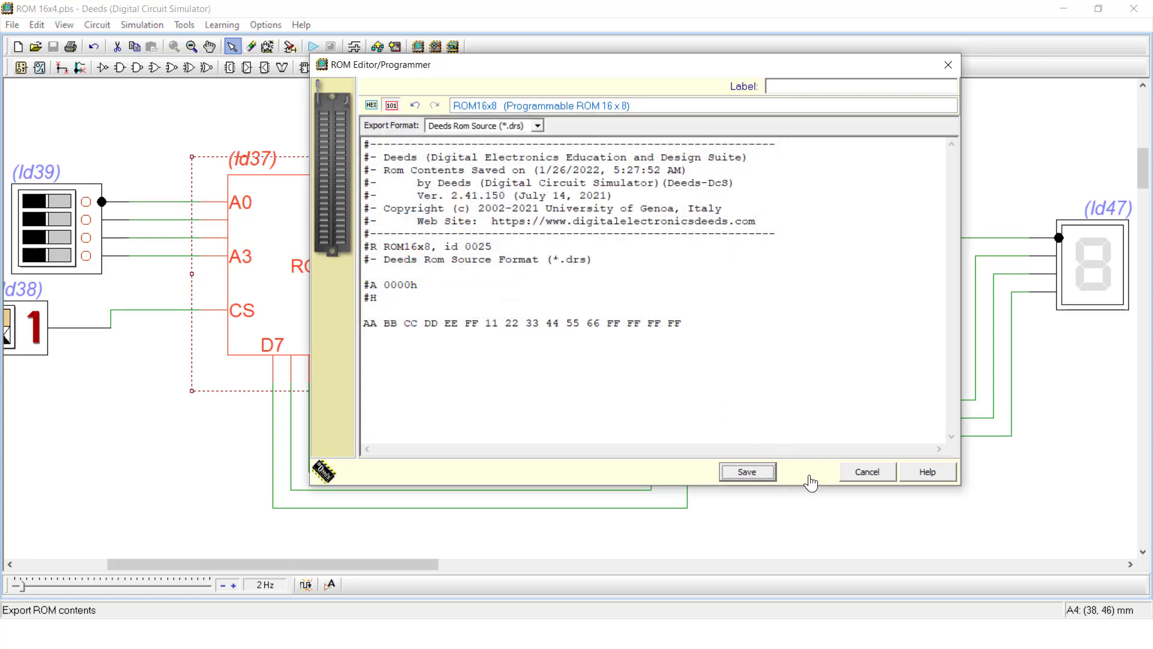
click(627, 473)
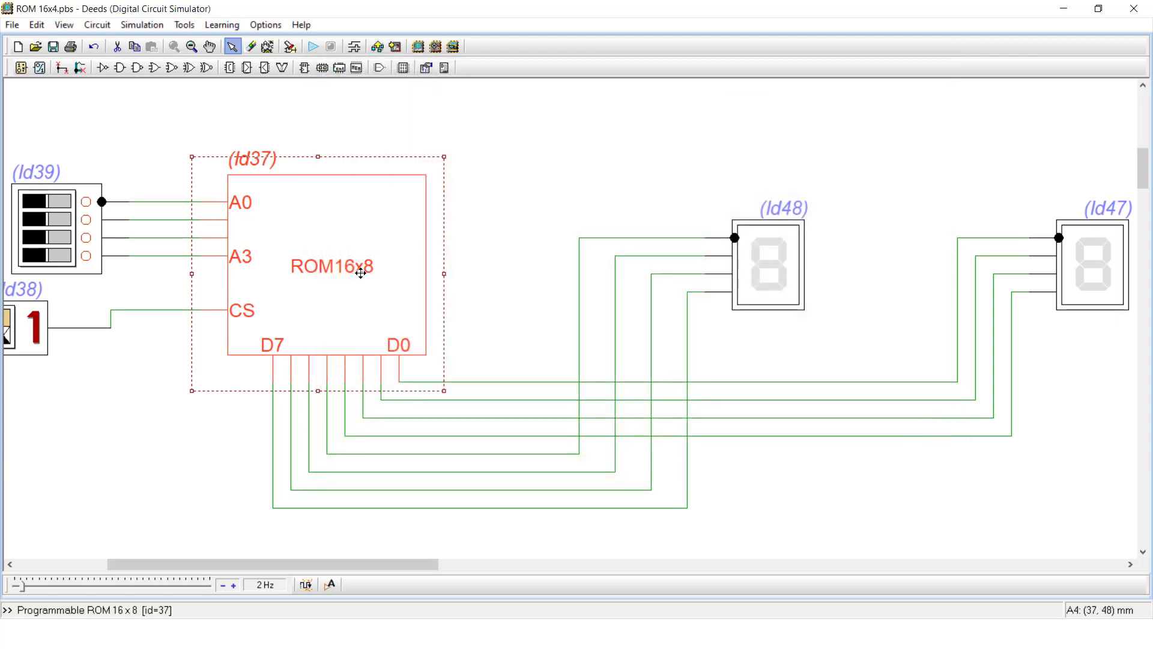
Deselect the ROM16x8 and start the simulation, dismissing the unsaved-file warning
click(529, 199)
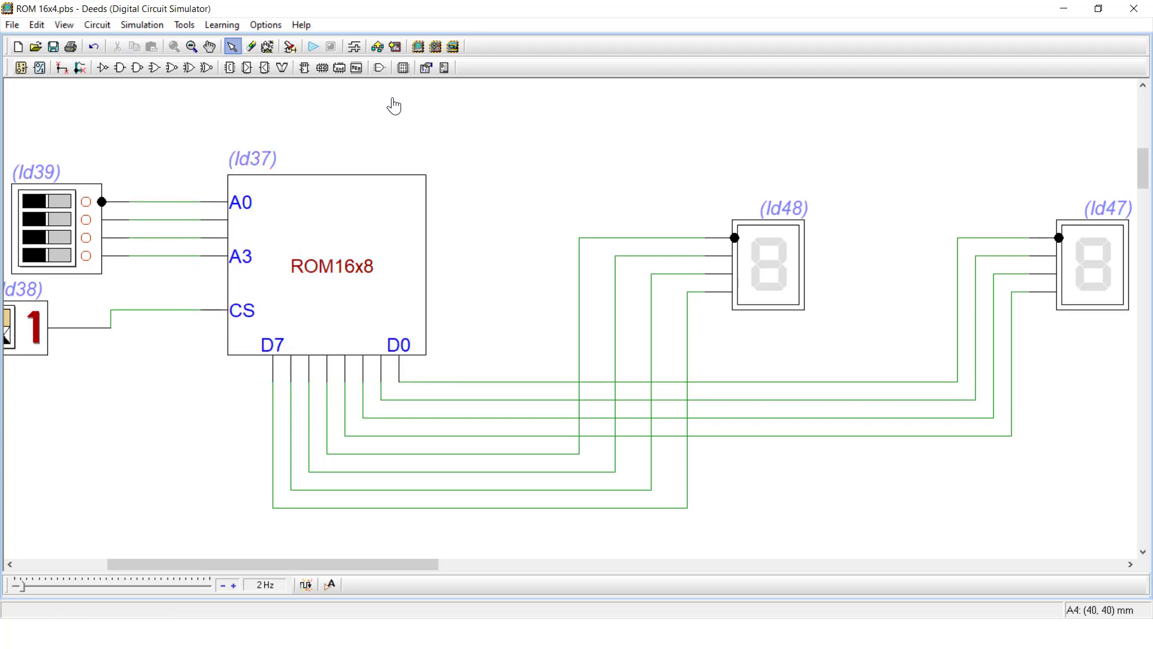
click(317, 50)
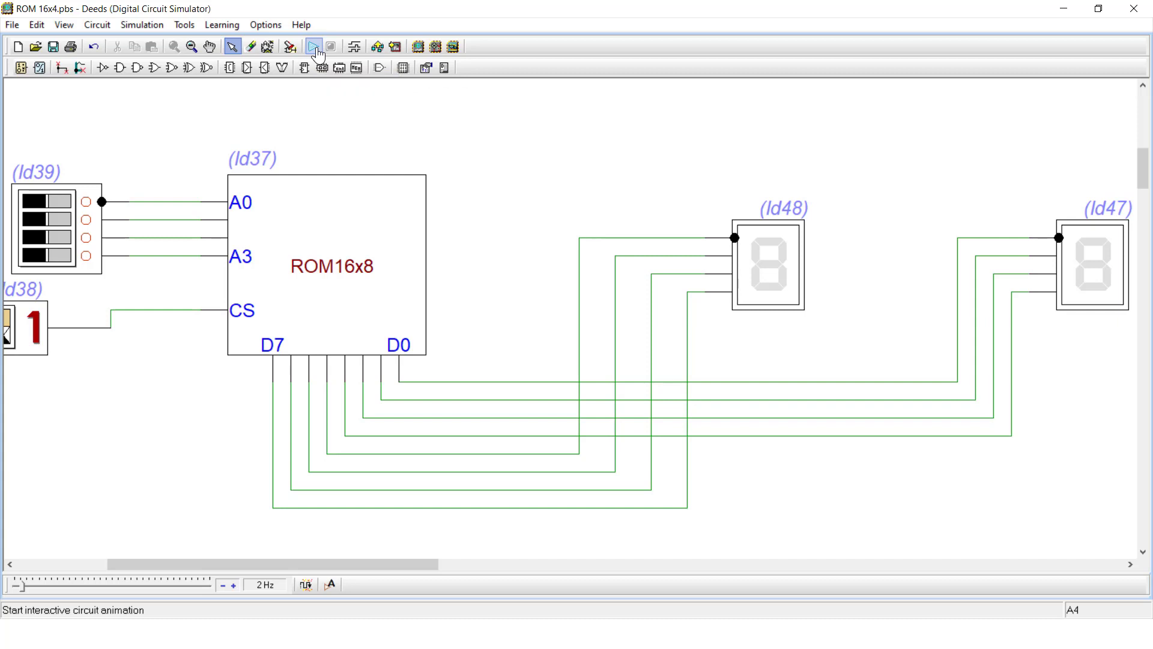
key(Return)
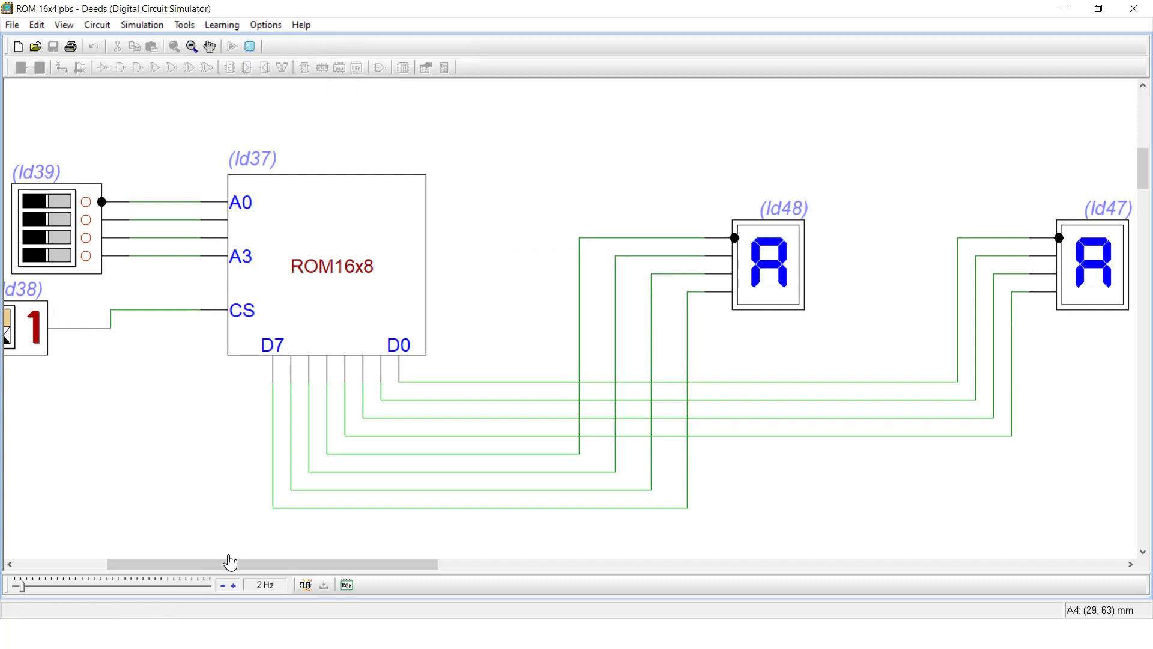
drag(230, 567, 229, 568)
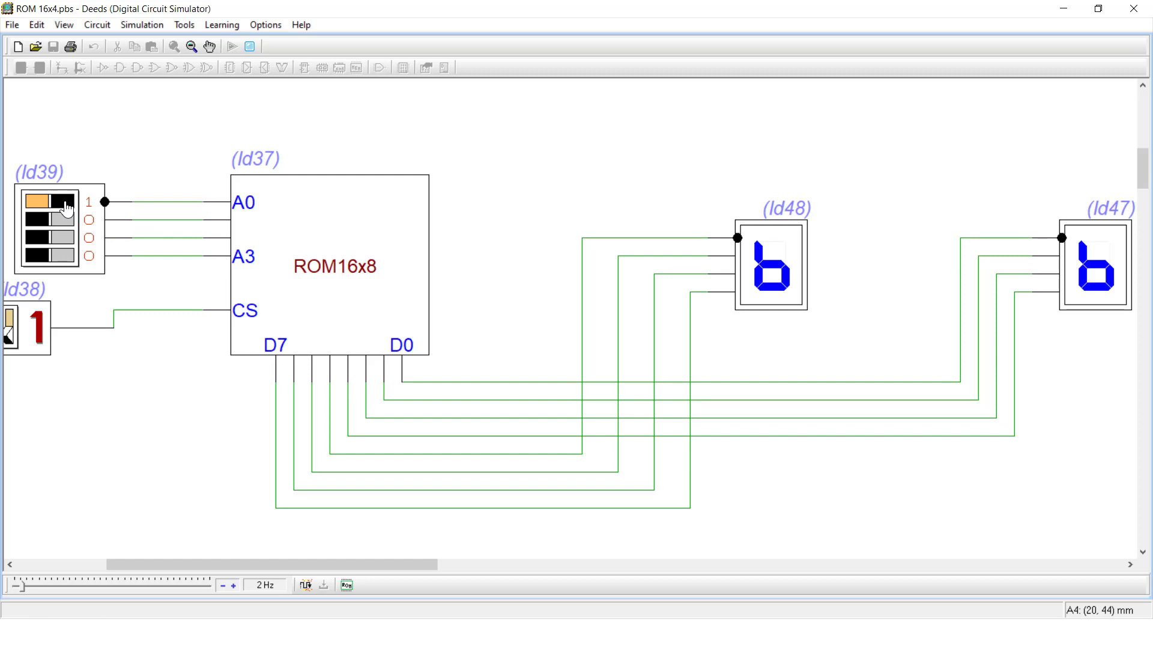
Step the Id39 address switches through addresses 2 to 6
click(66, 207)
click(67, 224)
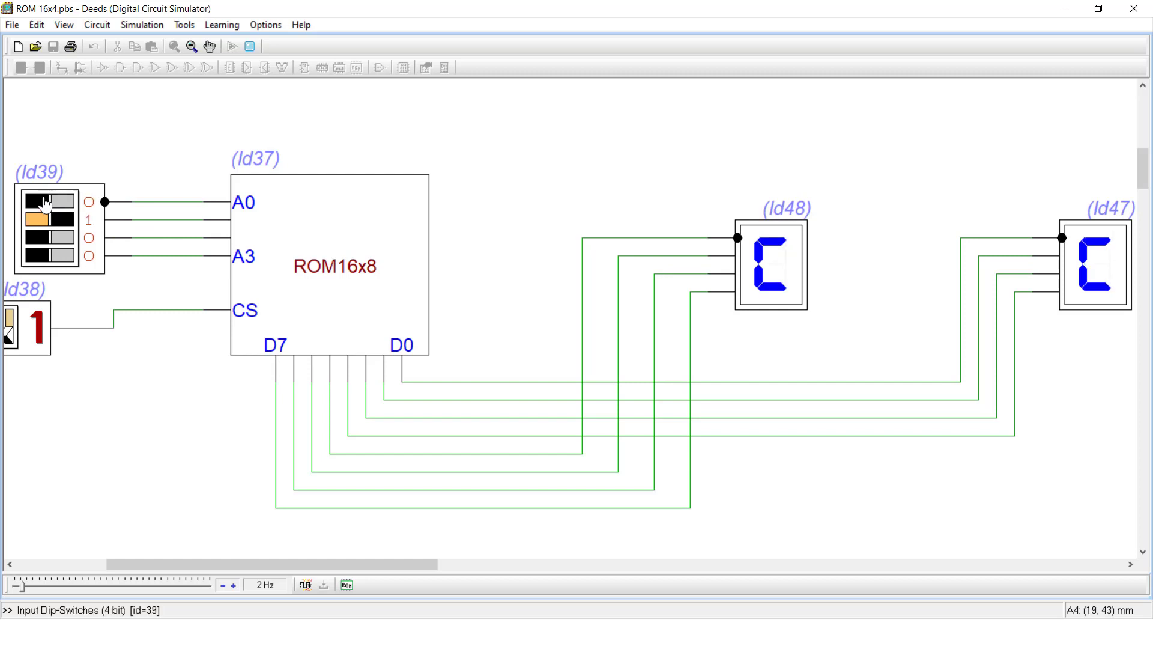
click(47, 204)
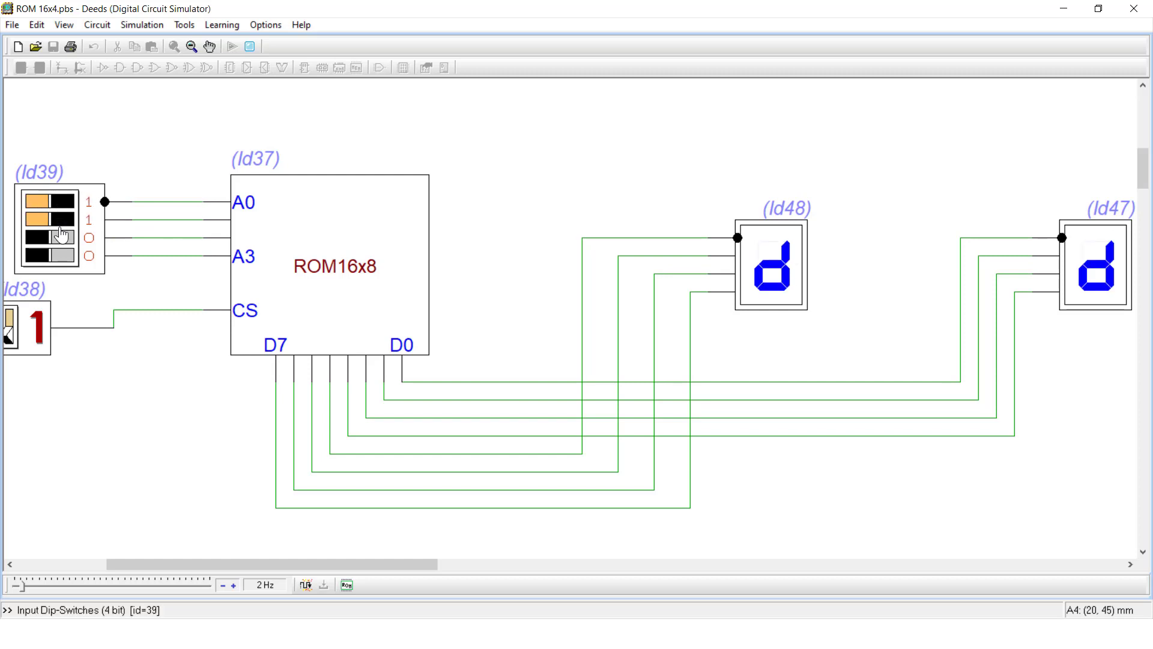
click(65, 237)
click(68, 221)
click(42, 202)
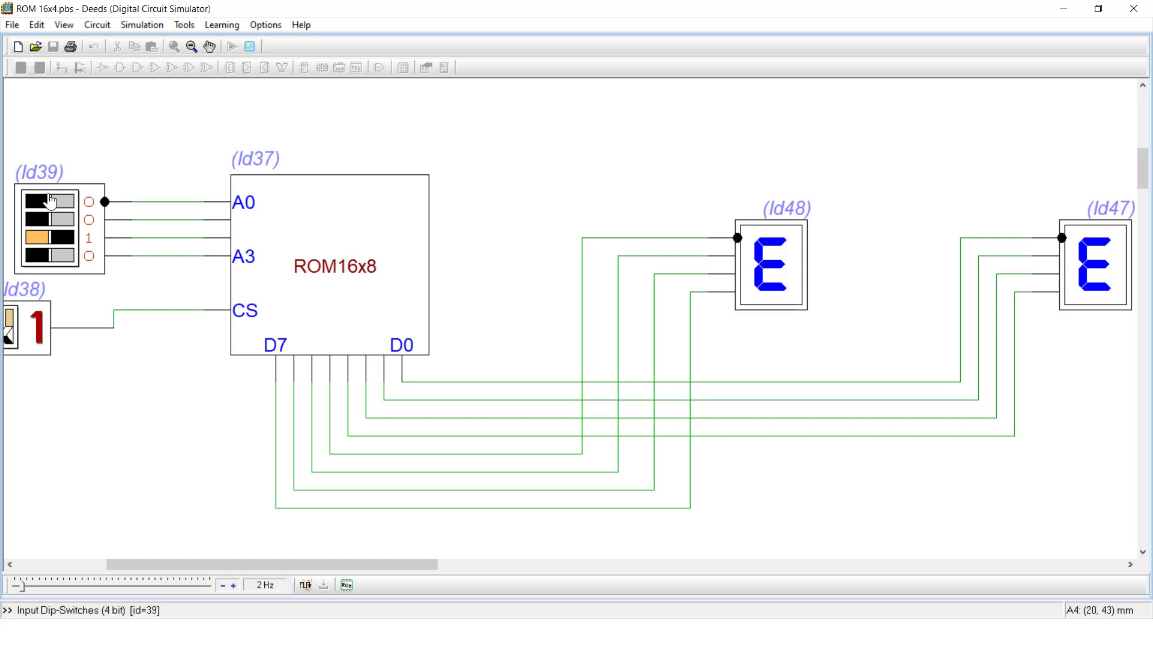
click(45, 201)
click(69, 218)
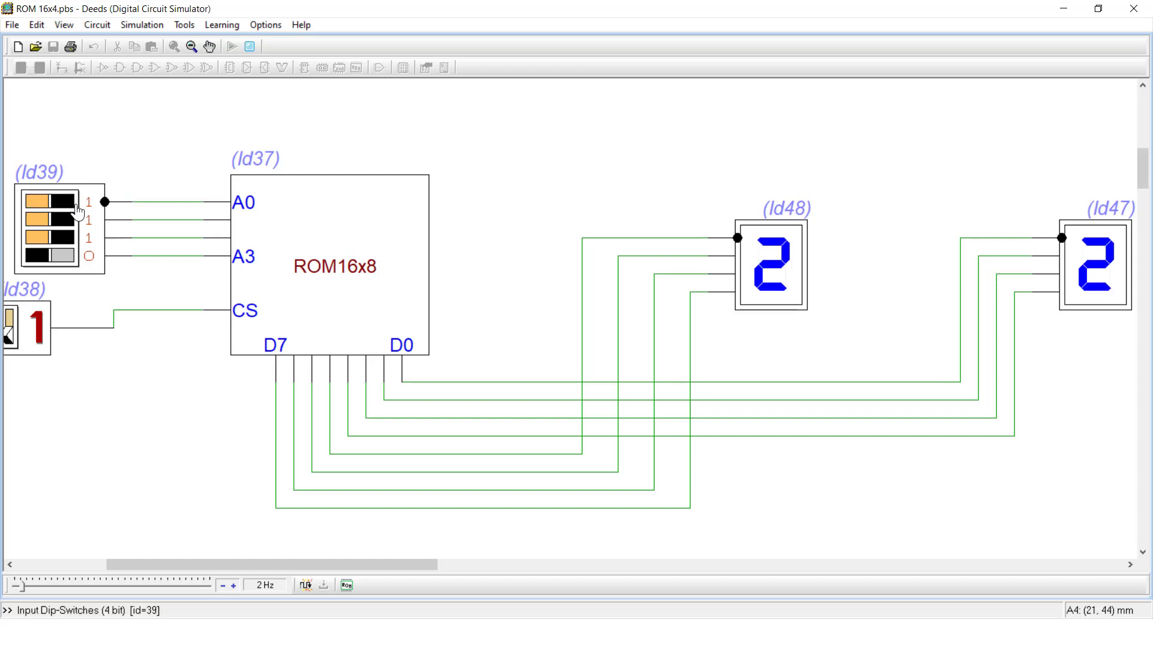
click(70, 203)
Continue stepping addresses 7 through 11, ending with both displays reading 66
click(43, 204)
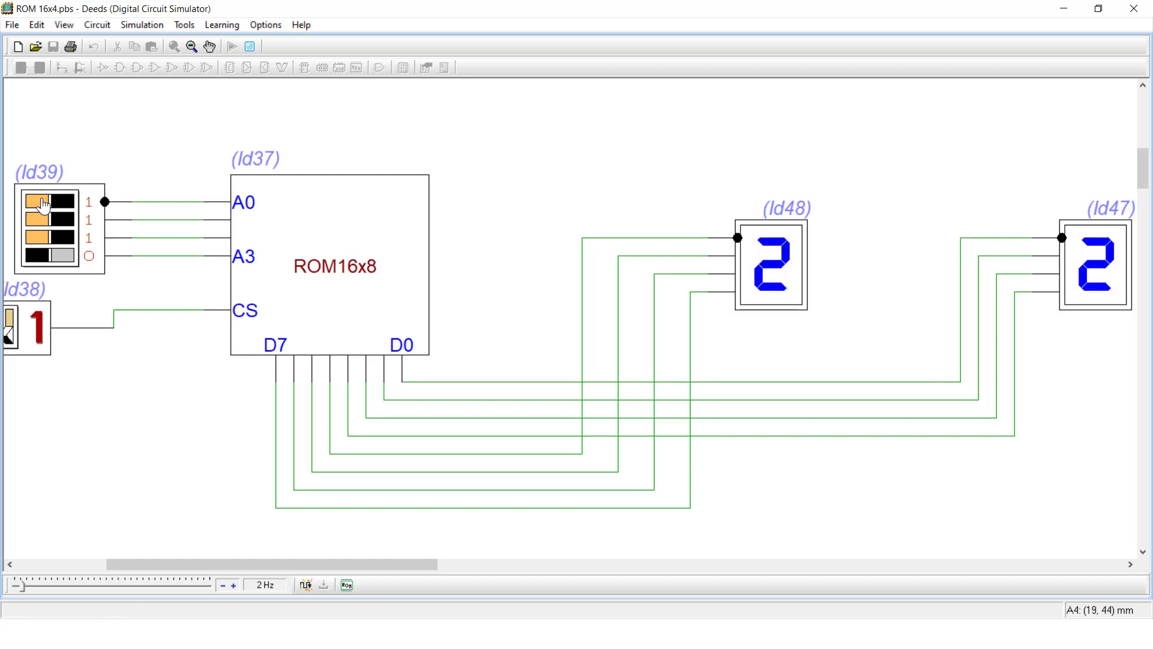
click(37, 255)
click(63, 238)
click(66, 219)
click(70, 203)
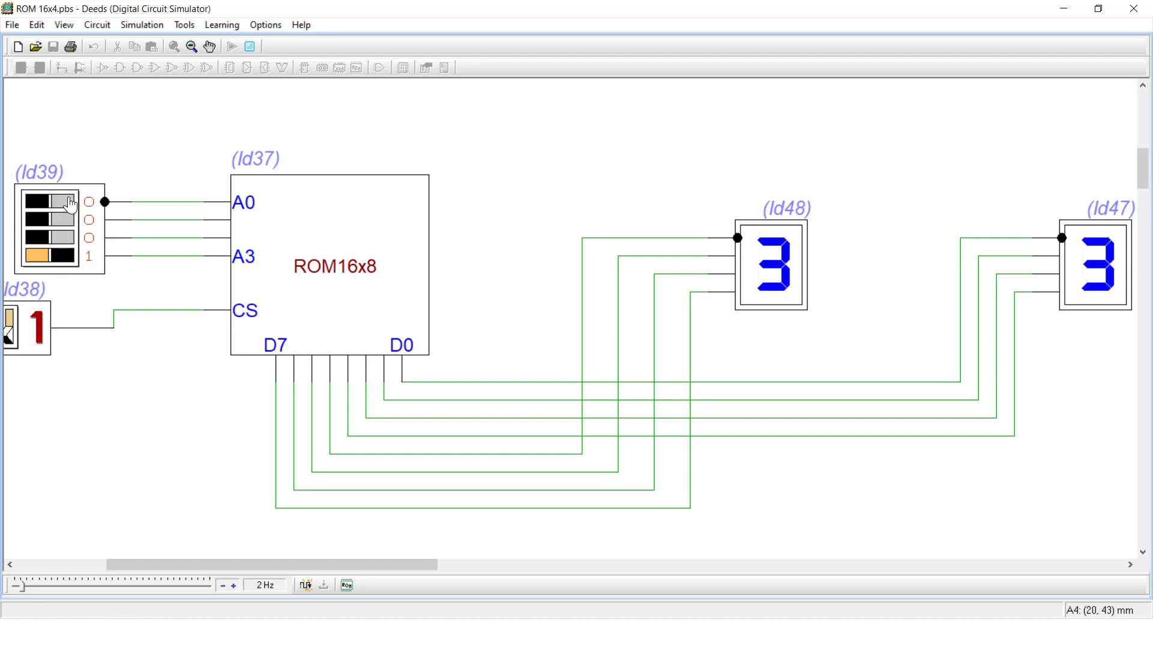
click(47, 204)
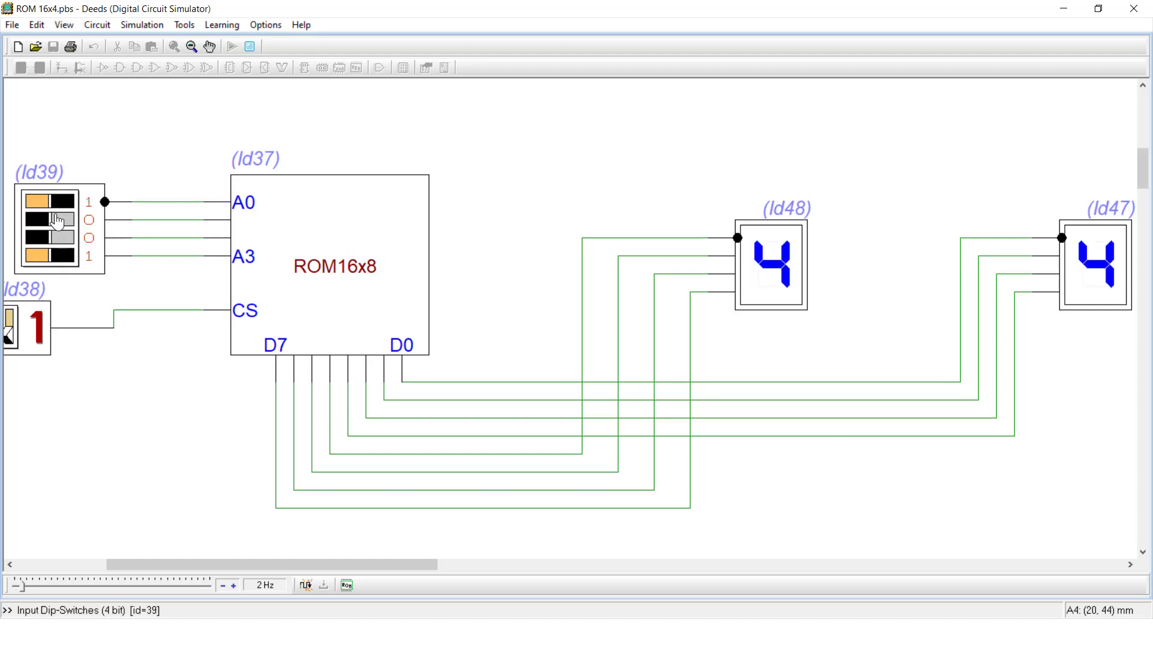
click(57, 219)
click(65, 204)
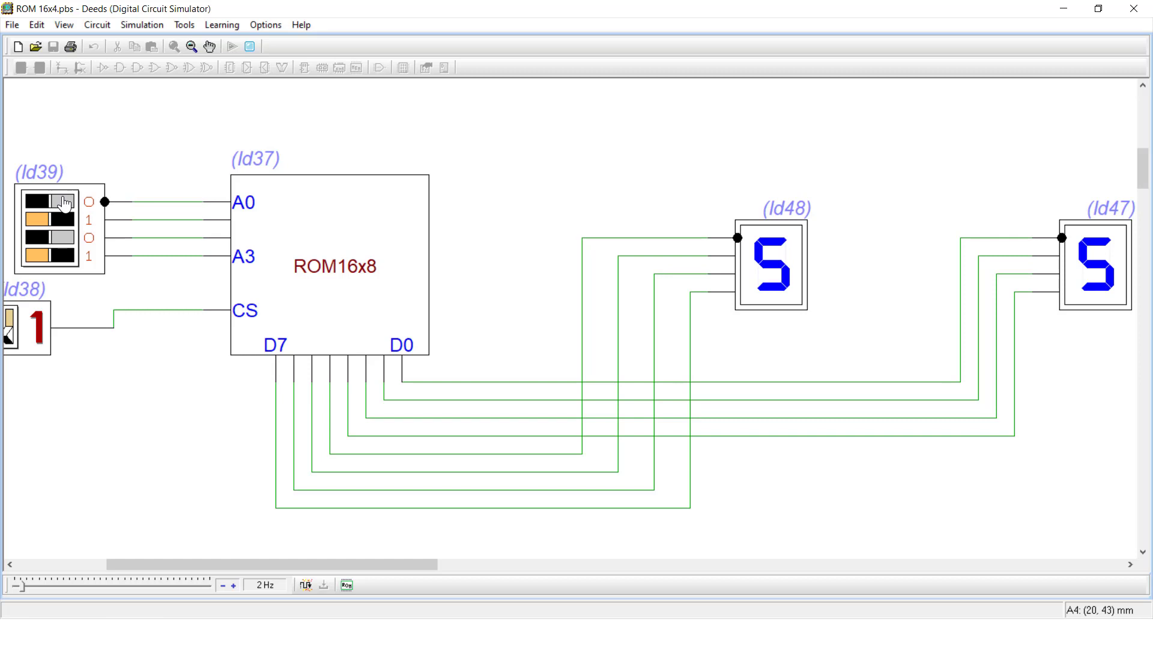
click(59, 201)
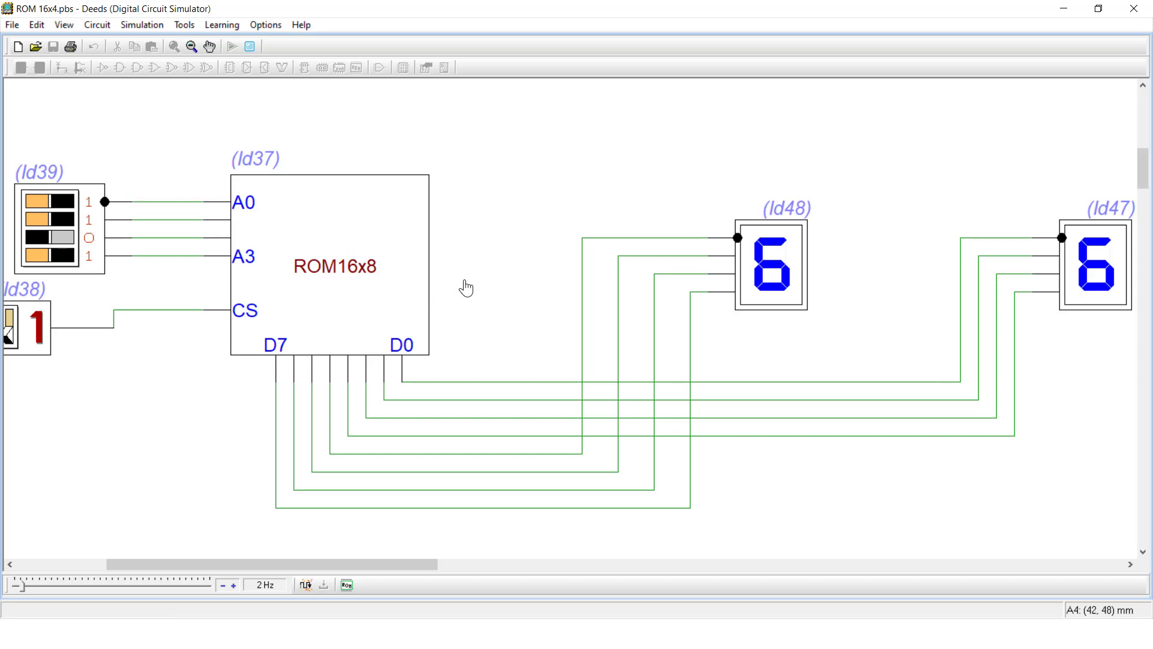
Move down to the ROM16x16 circuit and stop the running simulation
scroll(466, 288, down, 1)
drag(1144, 168, 1144, 227)
scroll(730, 279, down, 2)
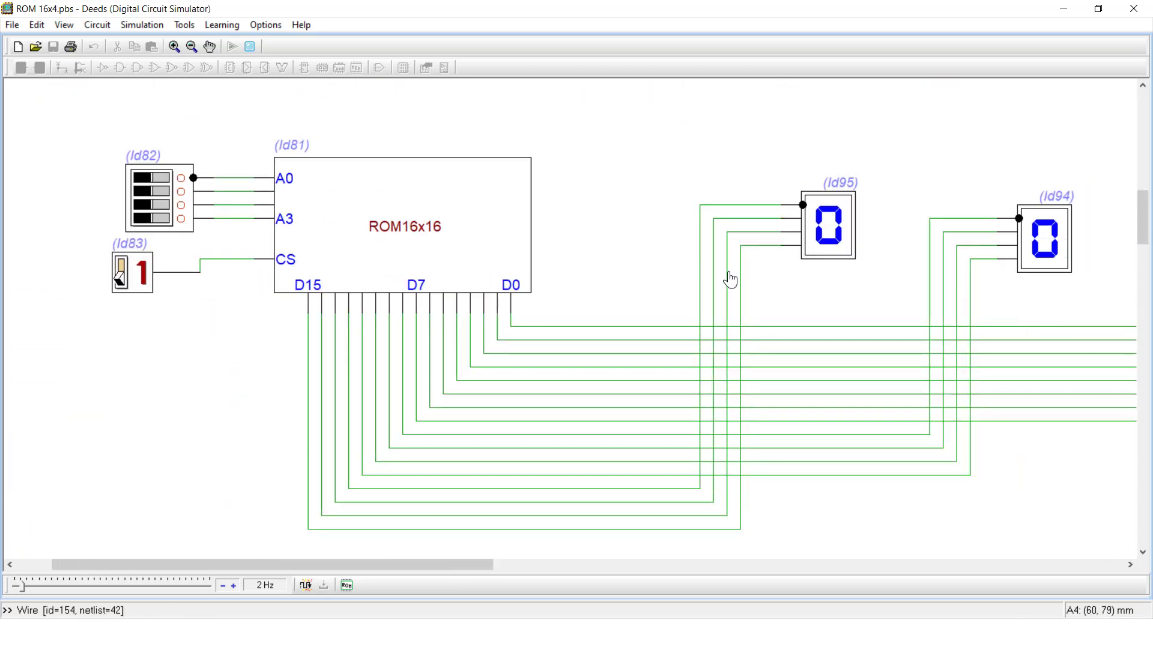
scroll(730, 279, down, 2)
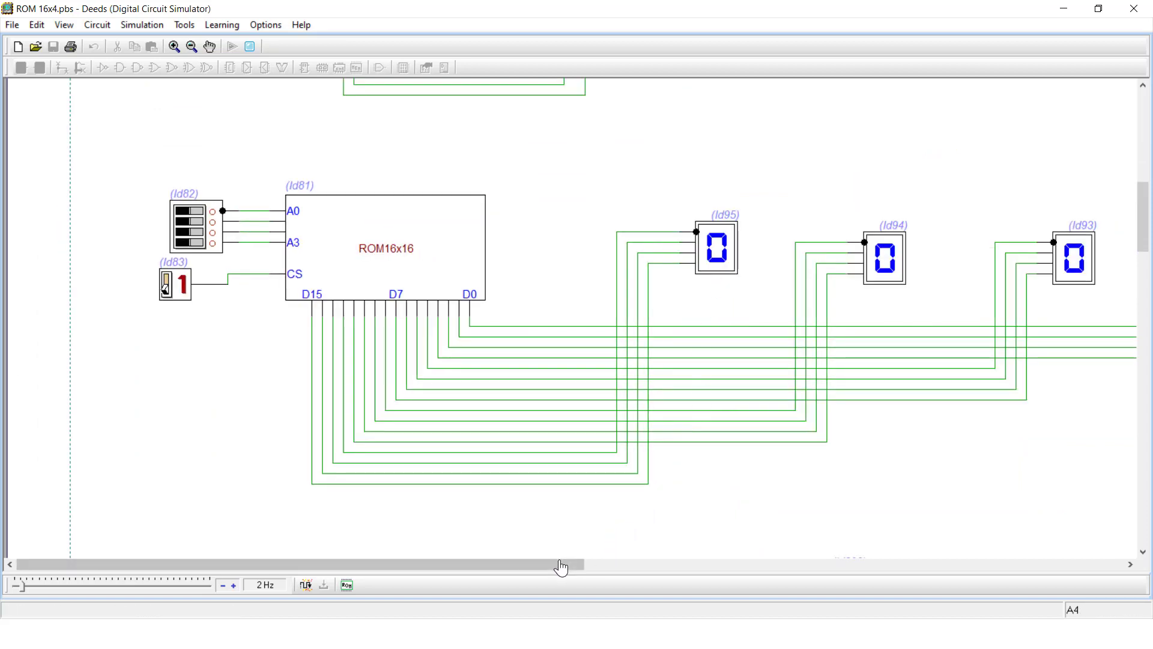
drag(560, 566, 638, 571)
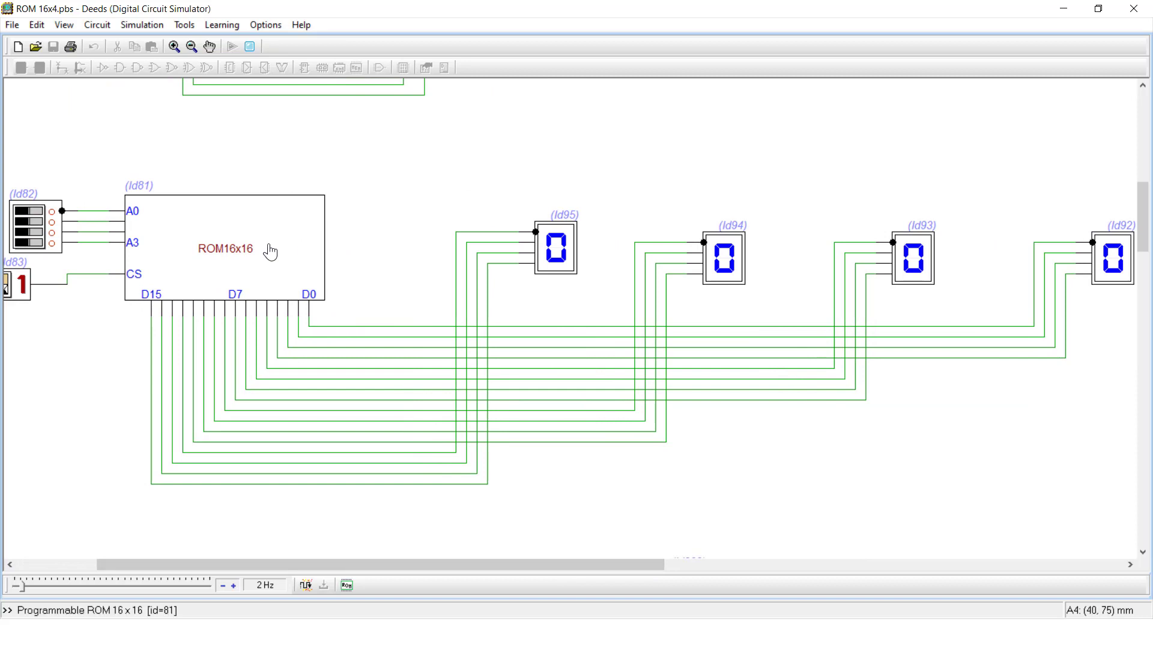
click(250, 46)
View the ROM16x16 contents in hex (0000, 1111, 3333, 5555...) and close the editor
click(287, 257)
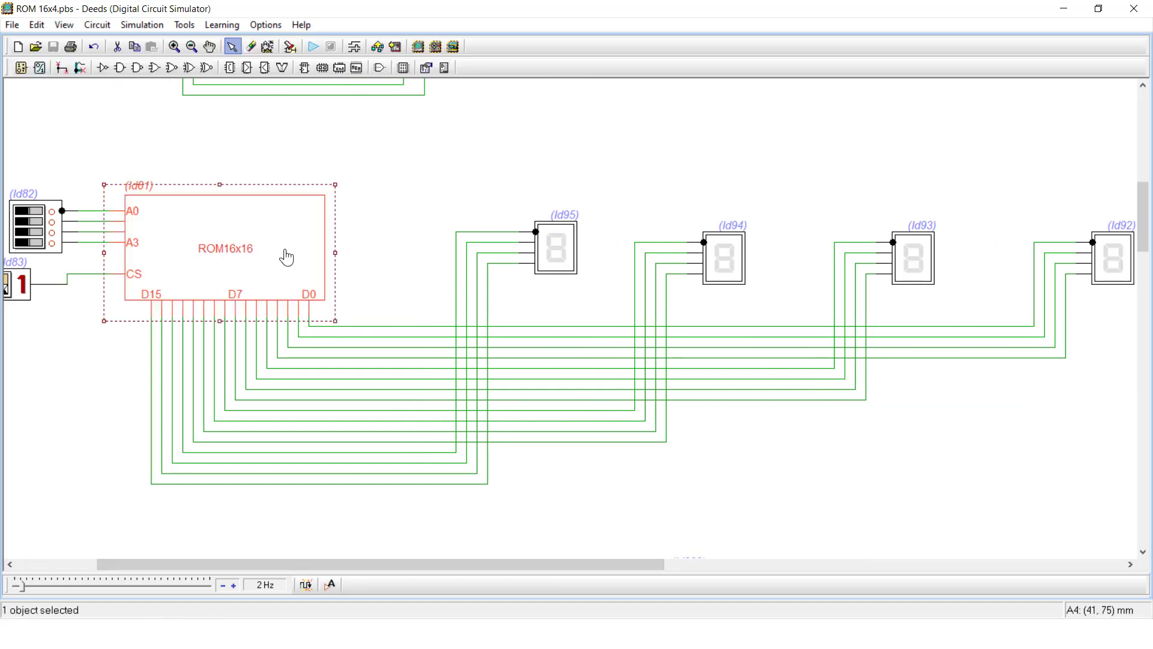
double_click(286, 257)
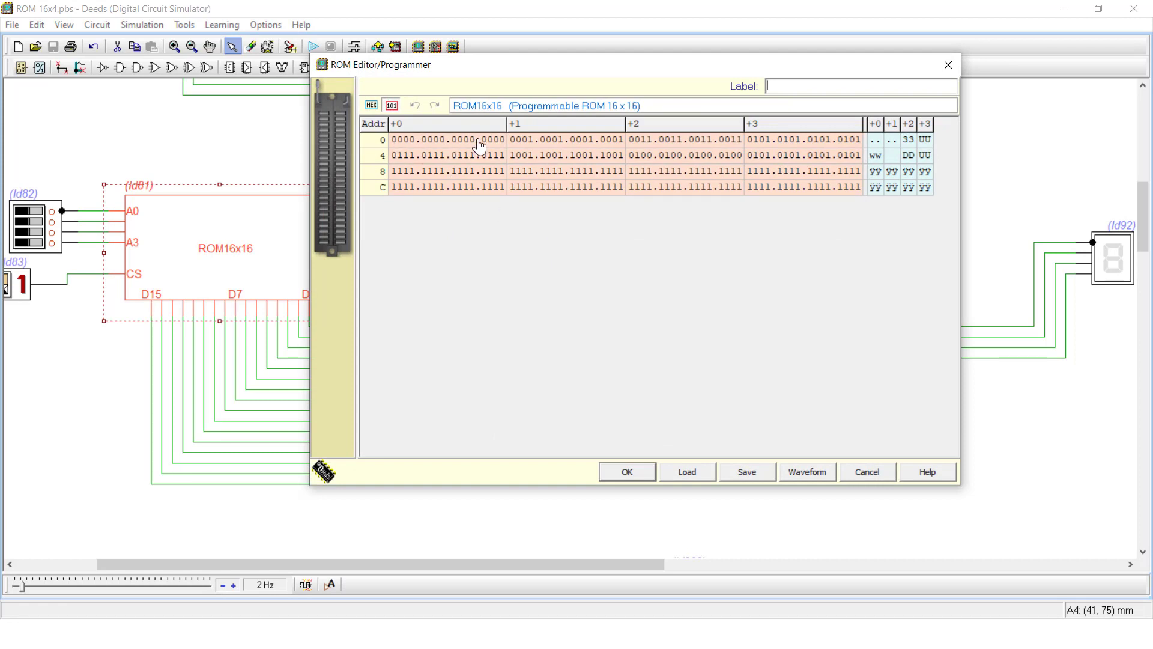
click(372, 105)
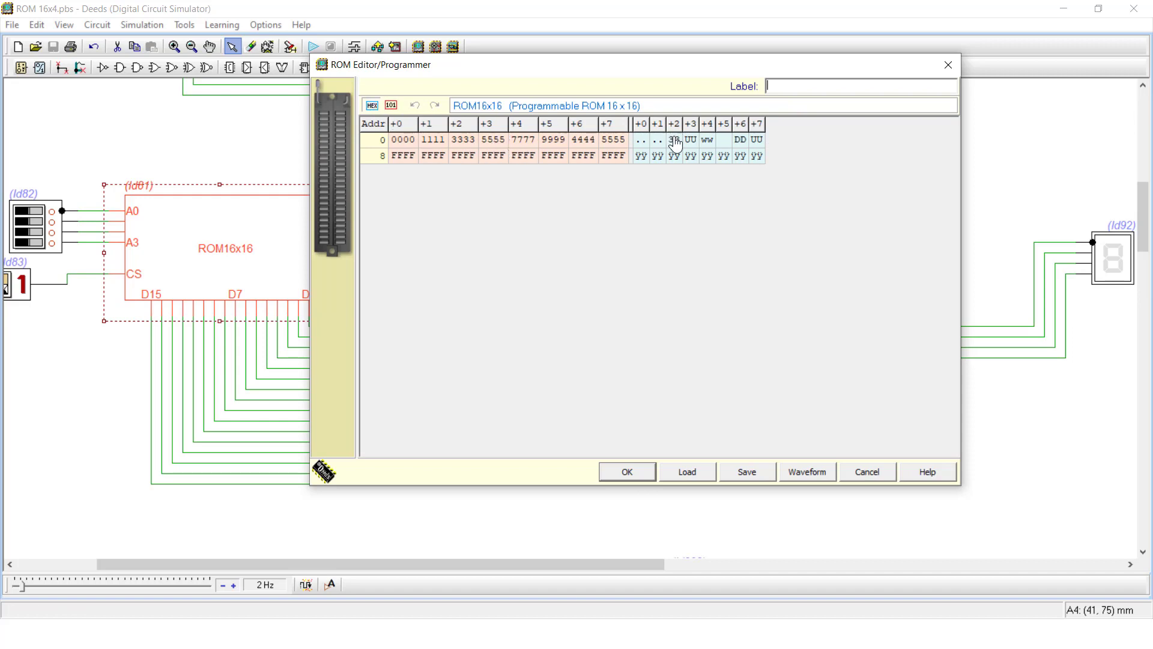
click(627, 472)
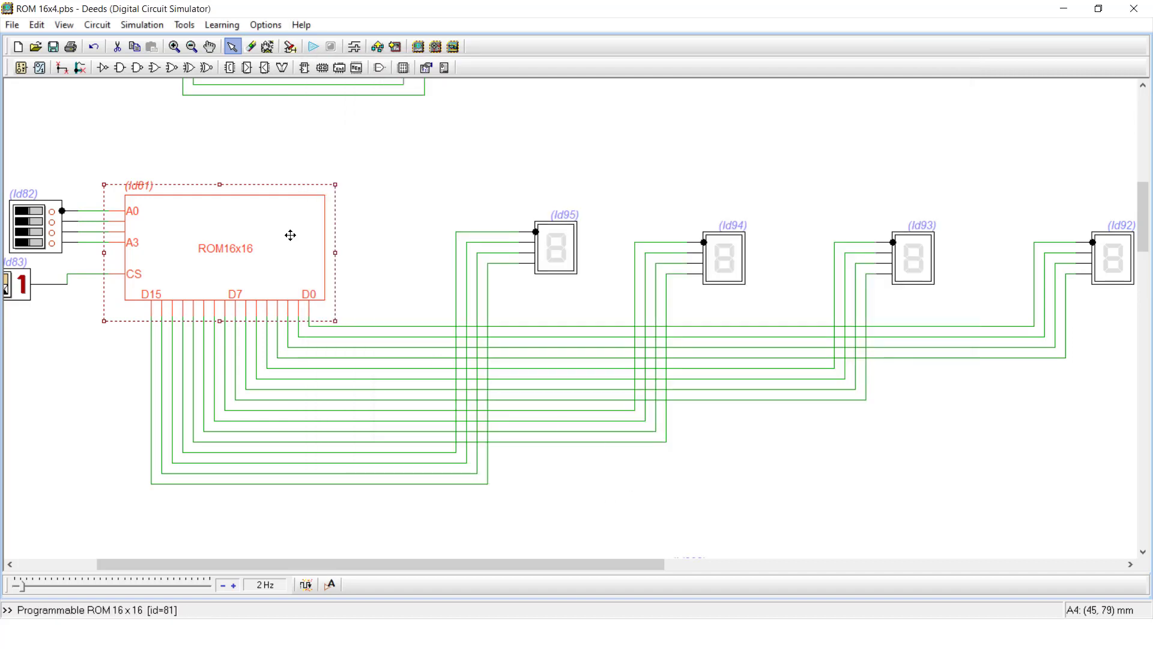
Start the simulation, saving the circuit first, and toggle one address bit on and off
click(312, 46)
click(508, 340)
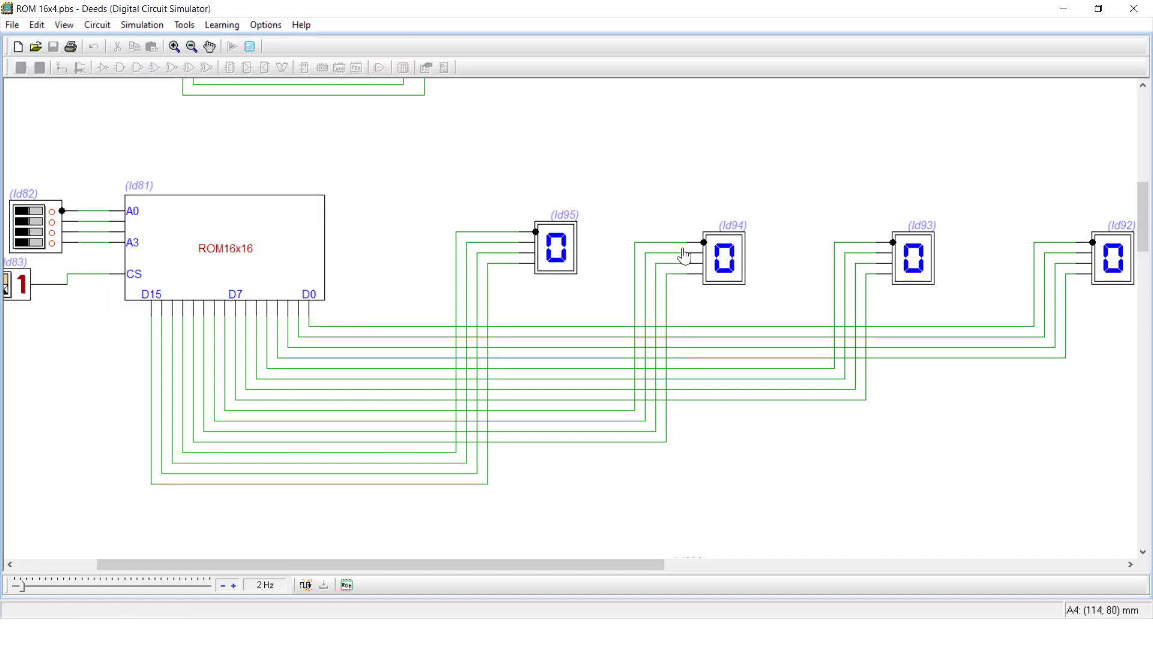
click(37, 222)
click(40, 221)
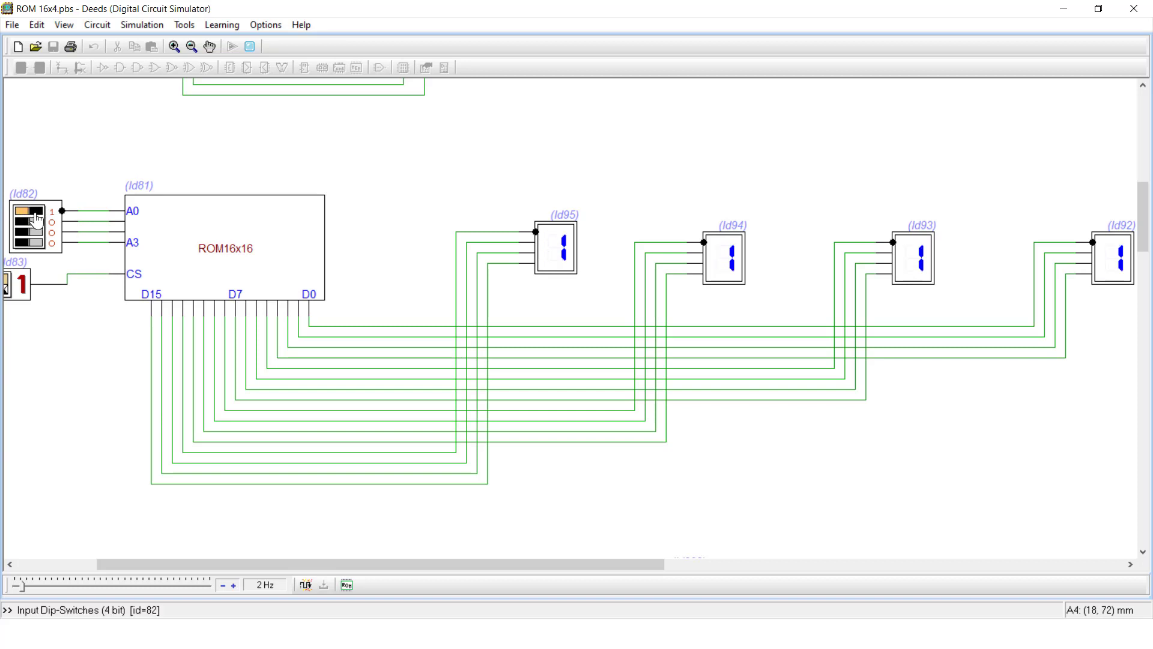
Step the Id82 switches through addresses 2, 3 and 4 until the displays read 7777
click(39, 223)
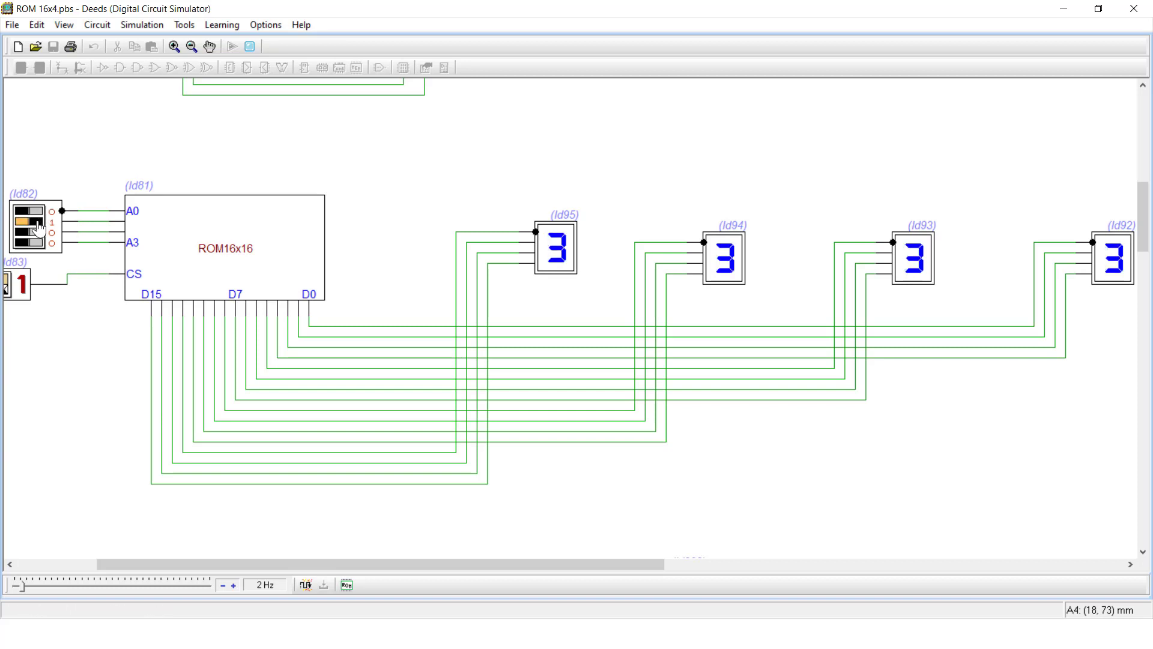
click(35, 211)
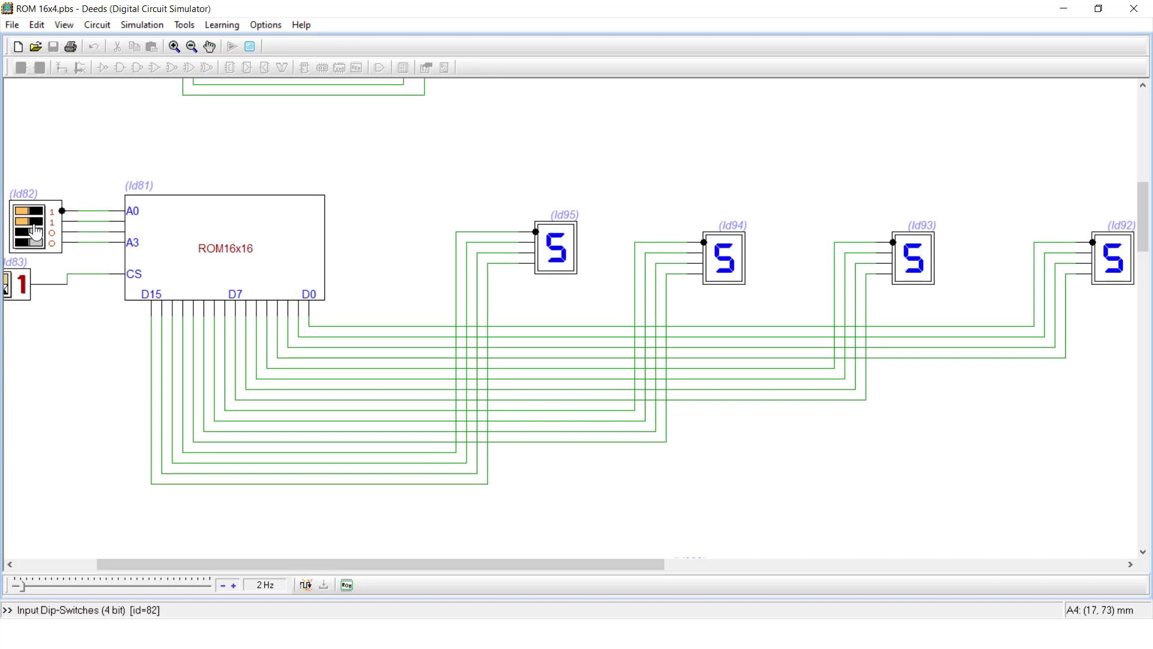
click(38, 232)
click(38, 222)
click(40, 212)
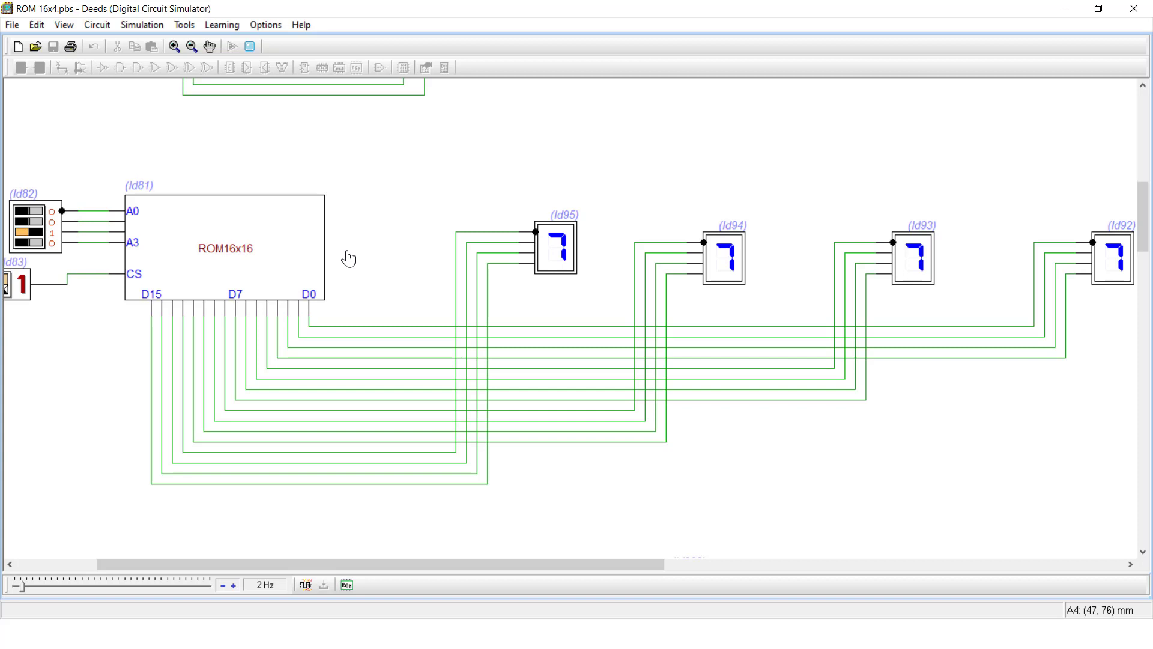
Navigate to the ROM256x8 circuit, stop the simulation, and select the ROM256x8 chip
scroll(348, 259, down, 2)
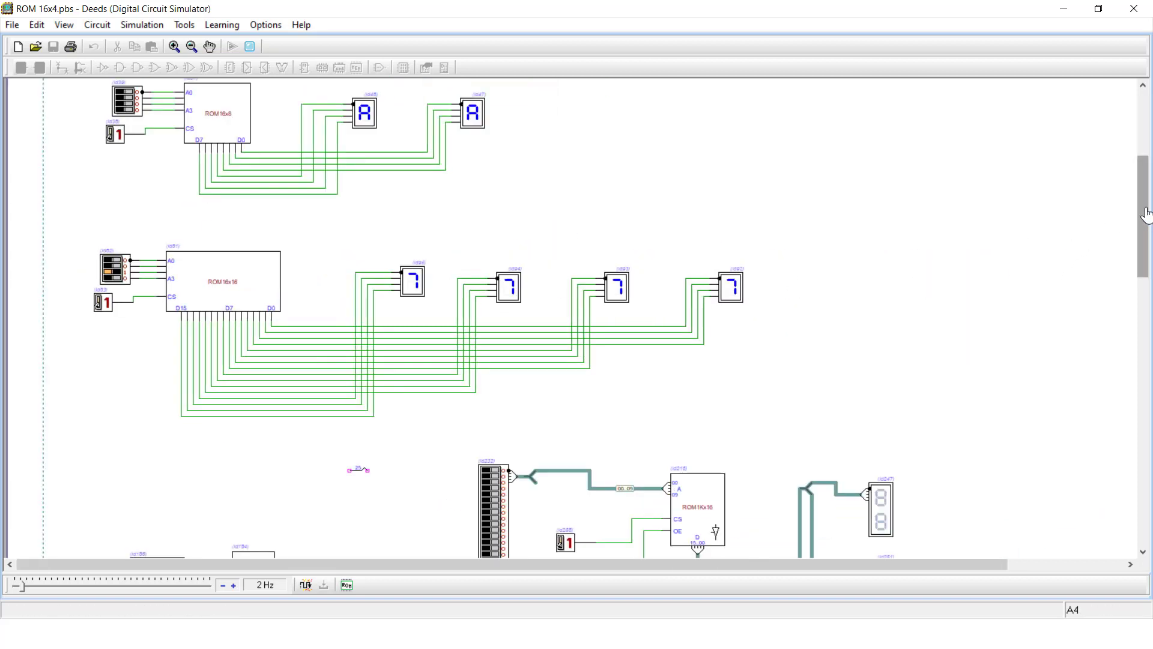
drag(1148, 246, 1149, 268)
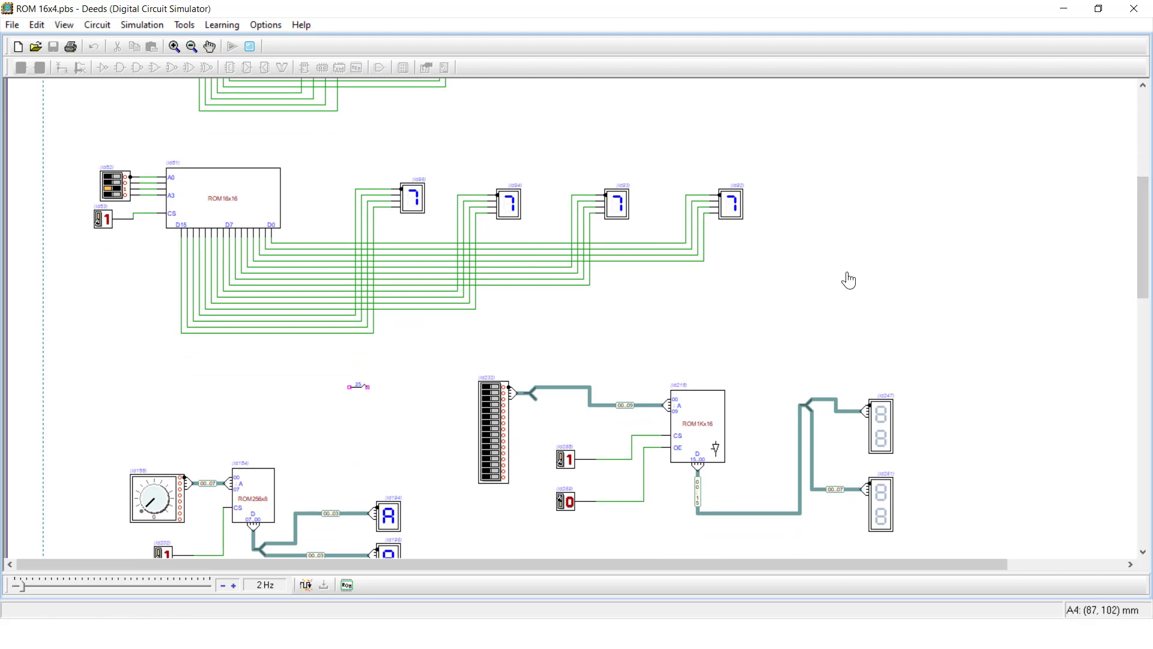
drag(1143, 218, 1126, 317)
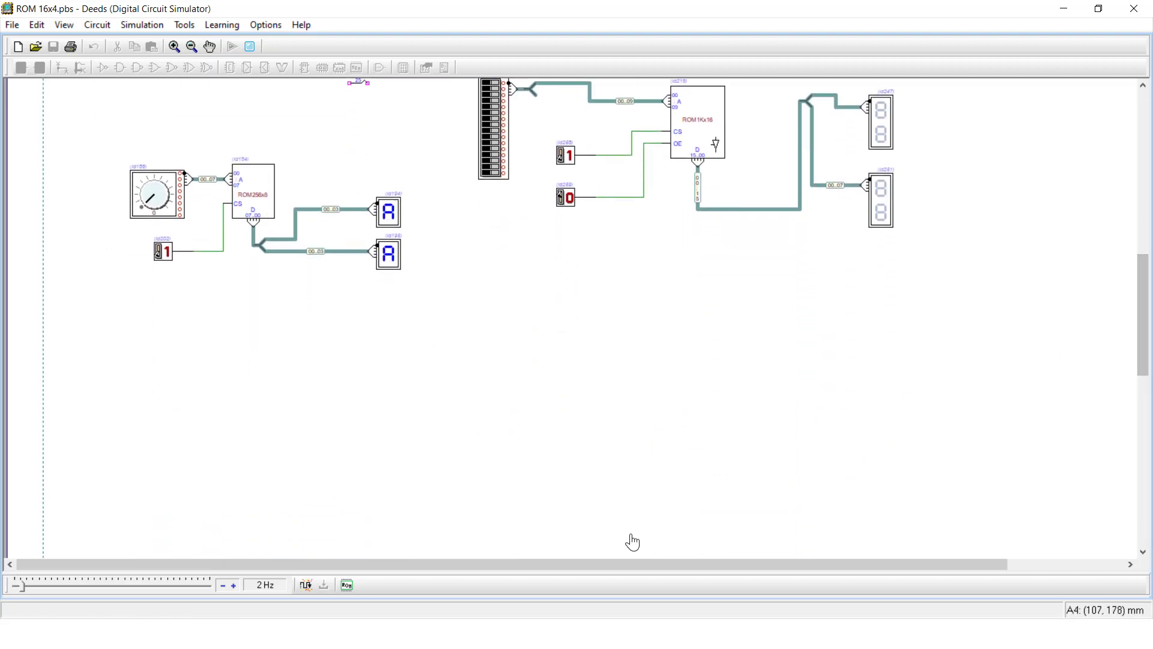
drag(606, 565, 359, 346)
scroll(359, 346, up, 2)
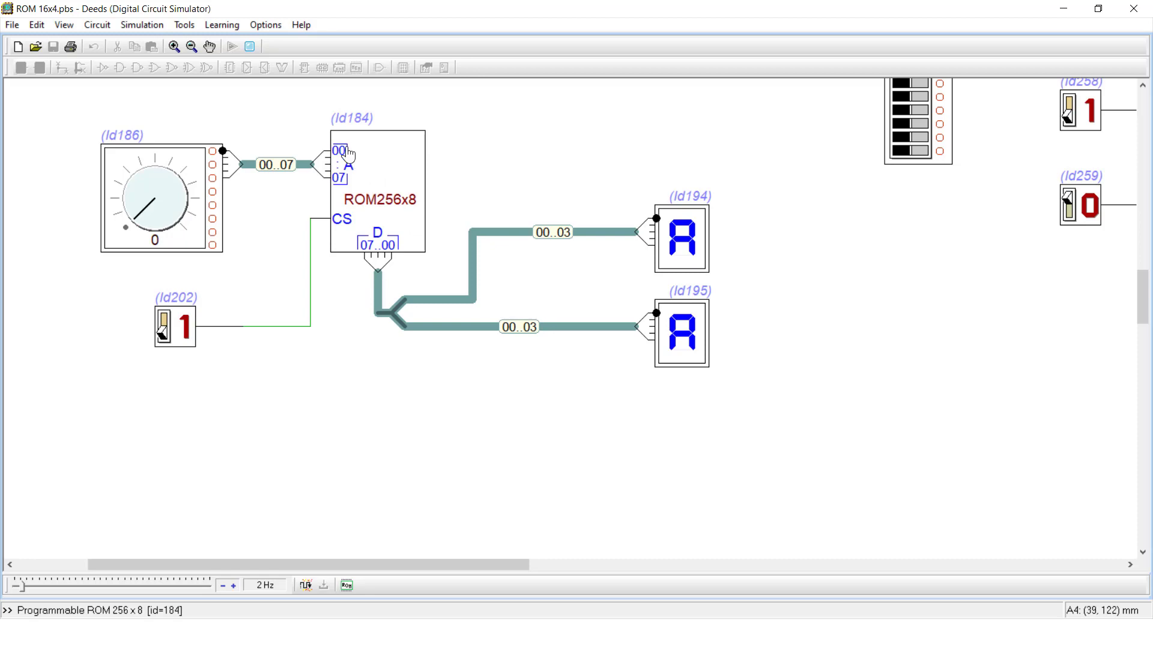
click(249, 46)
click(395, 178)
Open the ROM256x8 editor and enter 00 into bytes 00 through 05
double_click(396, 179)
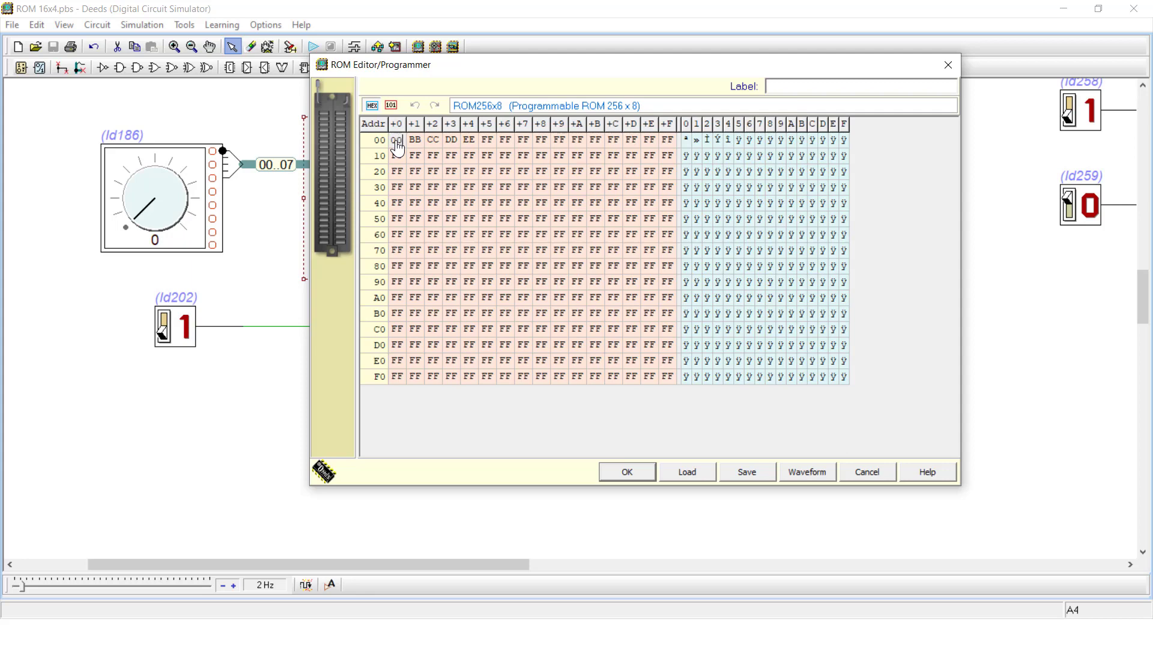
click(414, 145)
click(443, 145)
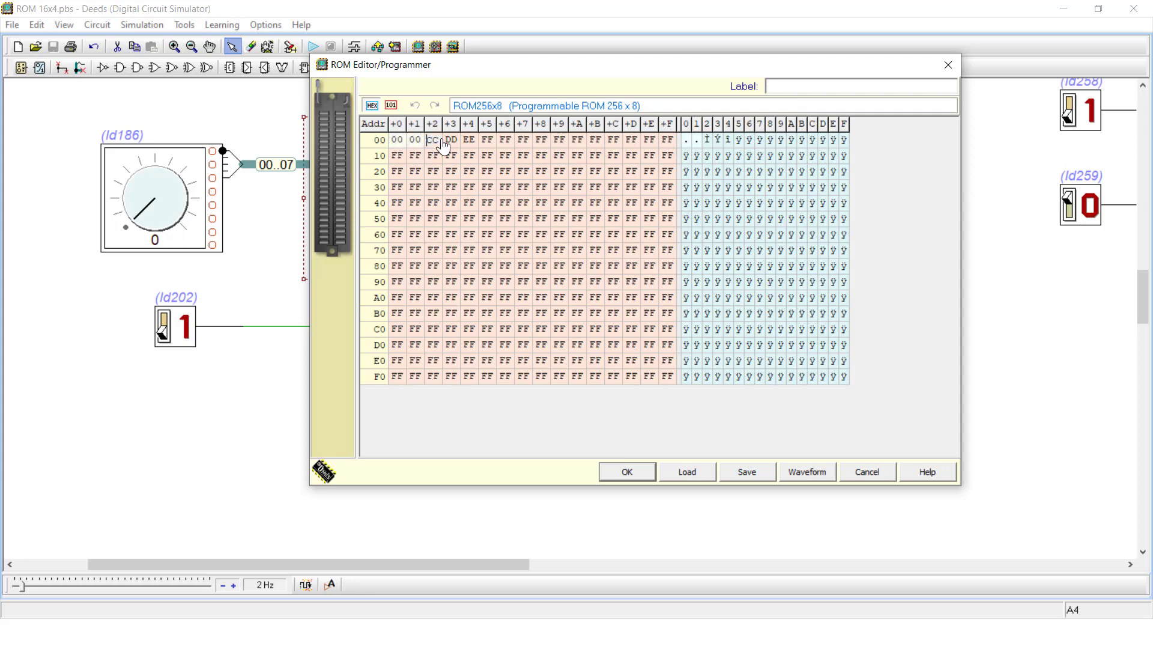
text(00)
click(453, 145)
text(00)
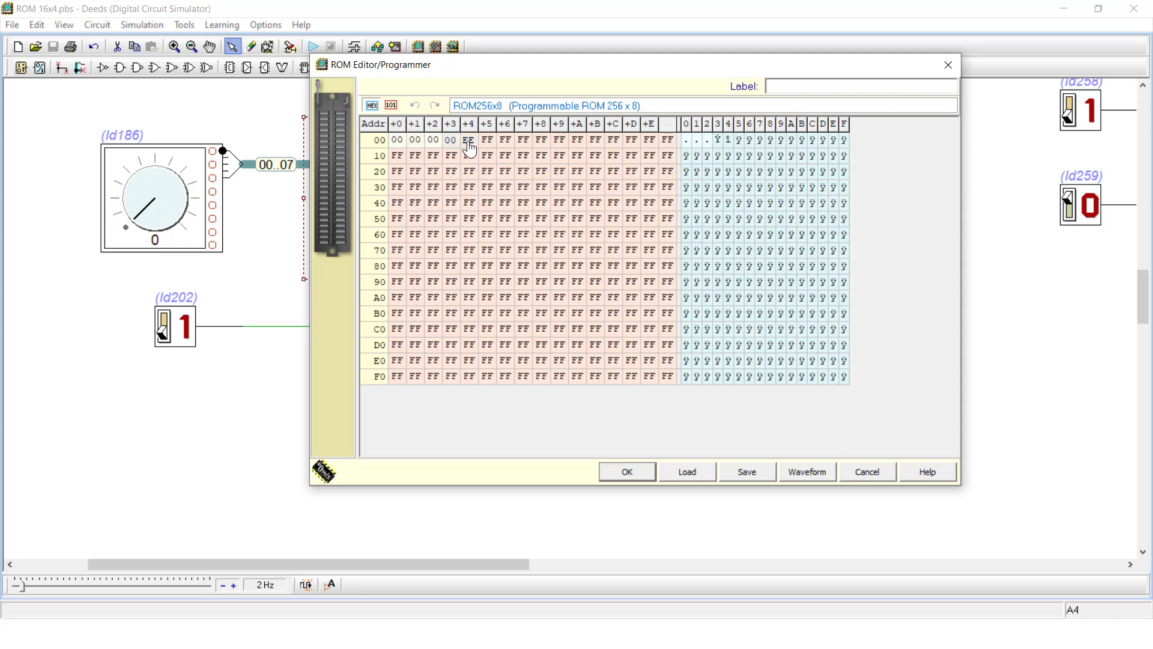
click(470, 146)
text(00)
click(484, 147)
text(0)
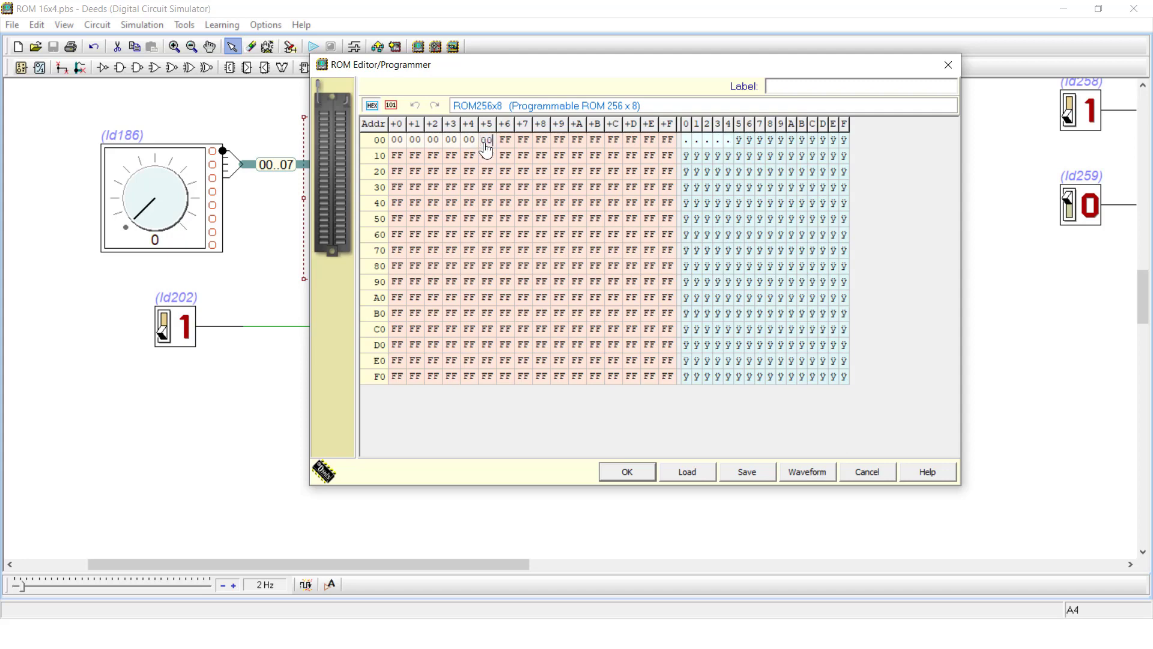
text(0)
Enter 11, 22, 33, 34, 44 and 55 into bytes 06 through 0B
click(506, 146)
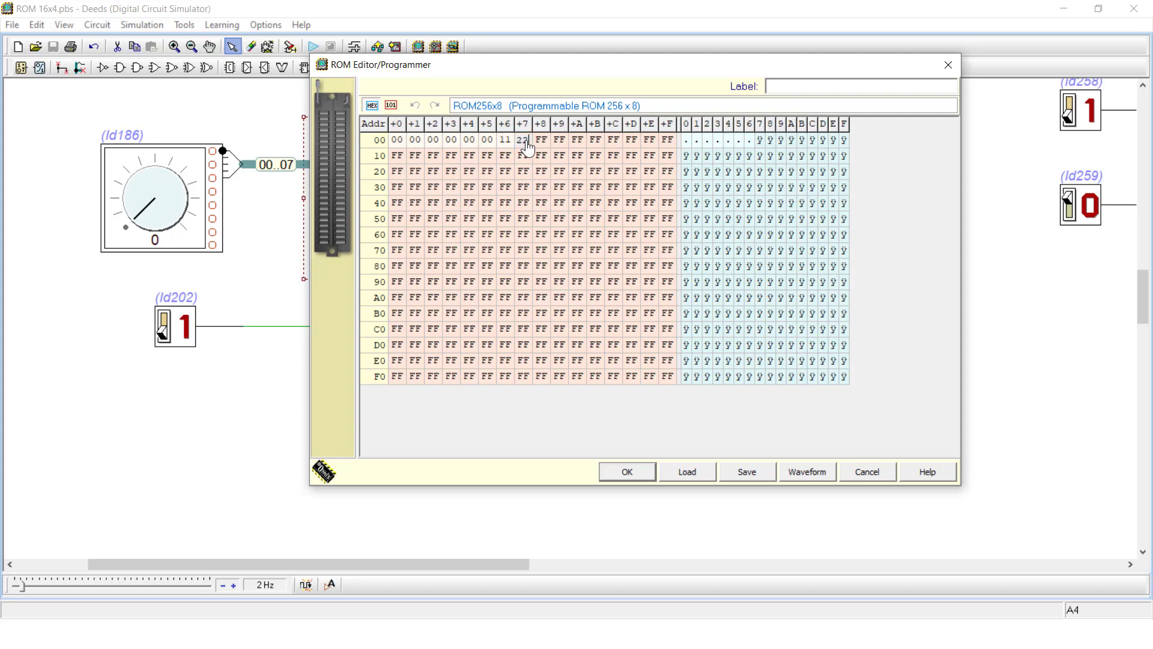
click(541, 147)
text(33)
click(567, 140)
text(34)
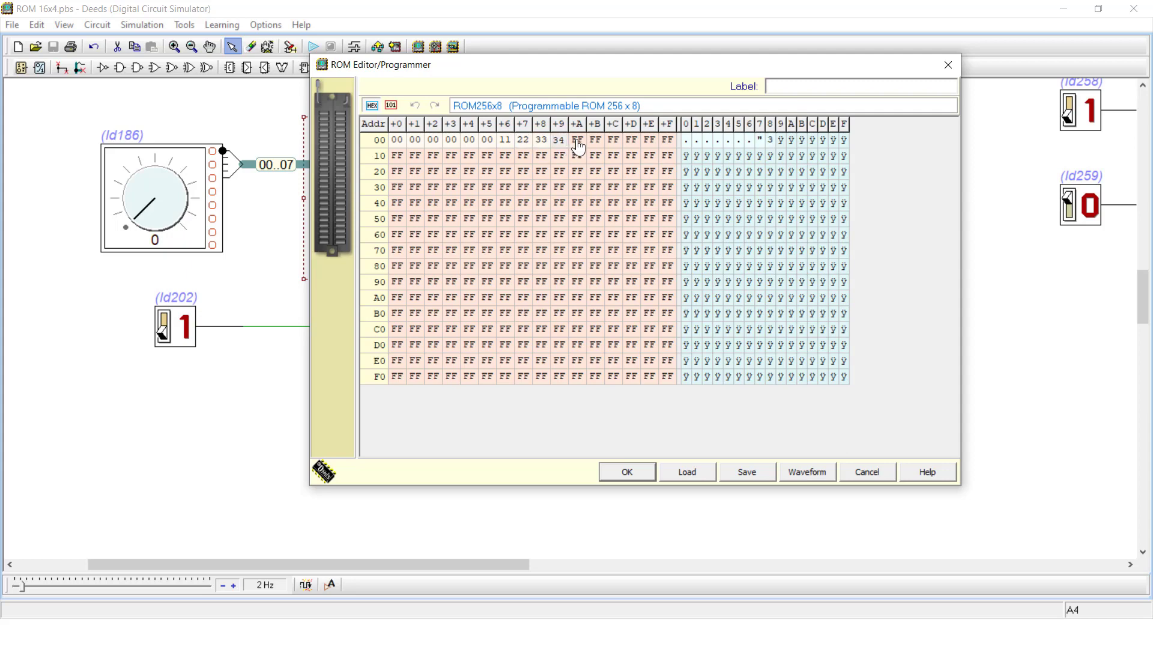
click(578, 146)
text(44)
click(594, 146)
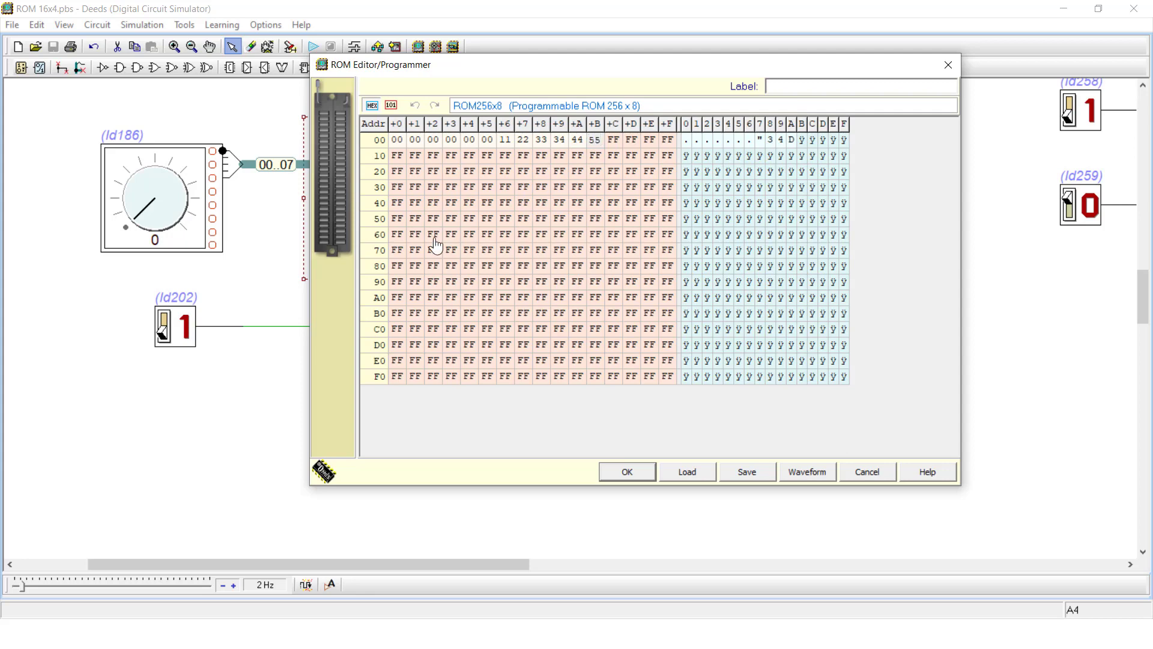
Export the ROM to ROM256x8_00B8.drs, accept the edits, and start simulating after saving
click(745, 473)
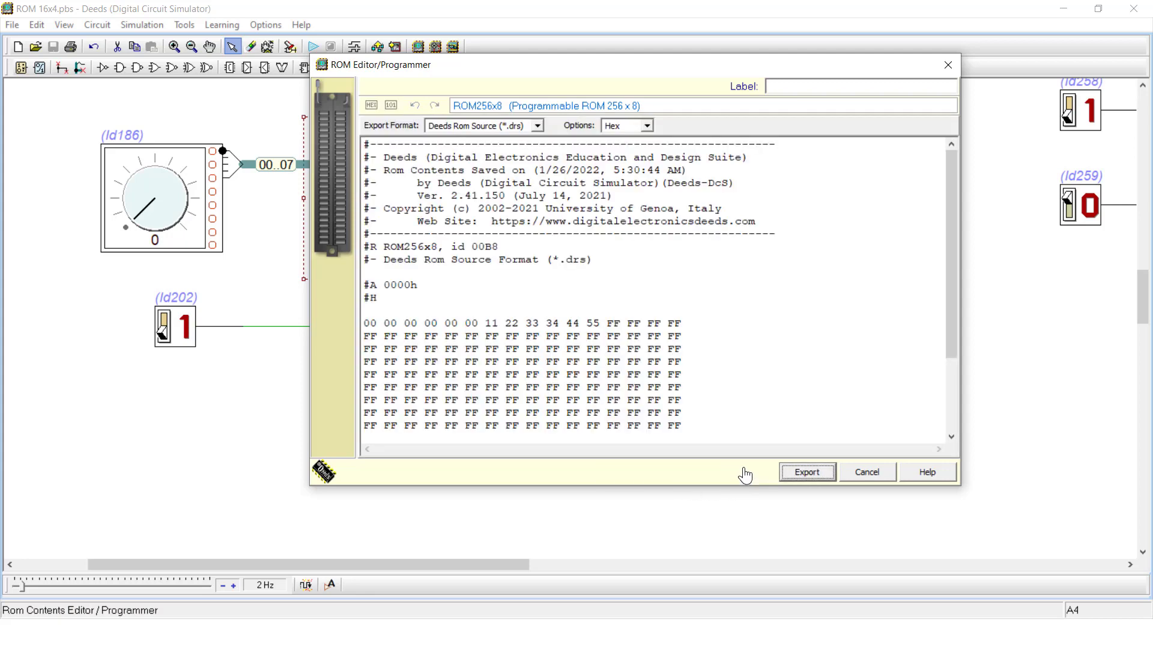
click(801, 475)
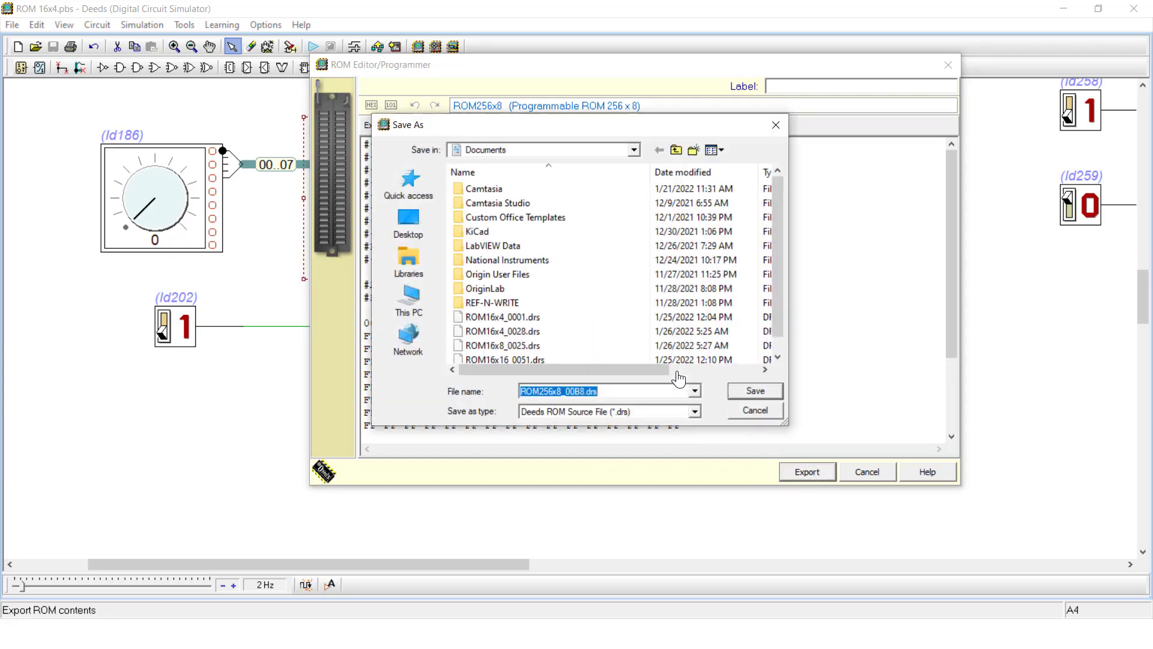
click(755, 391)
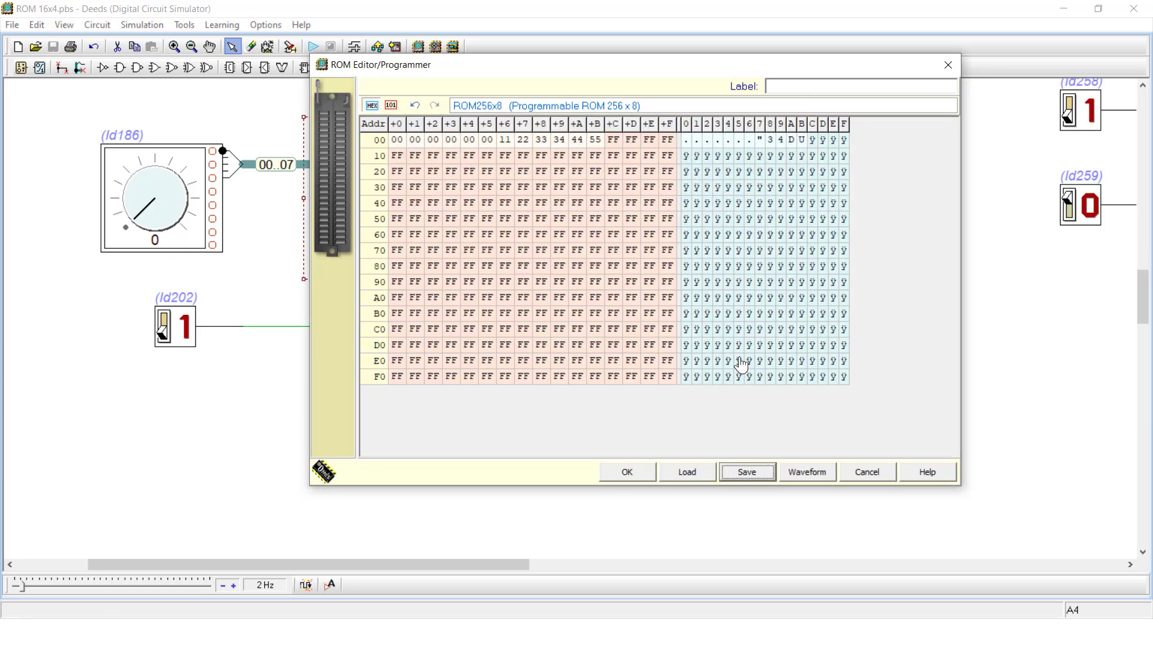
click(640, 476)
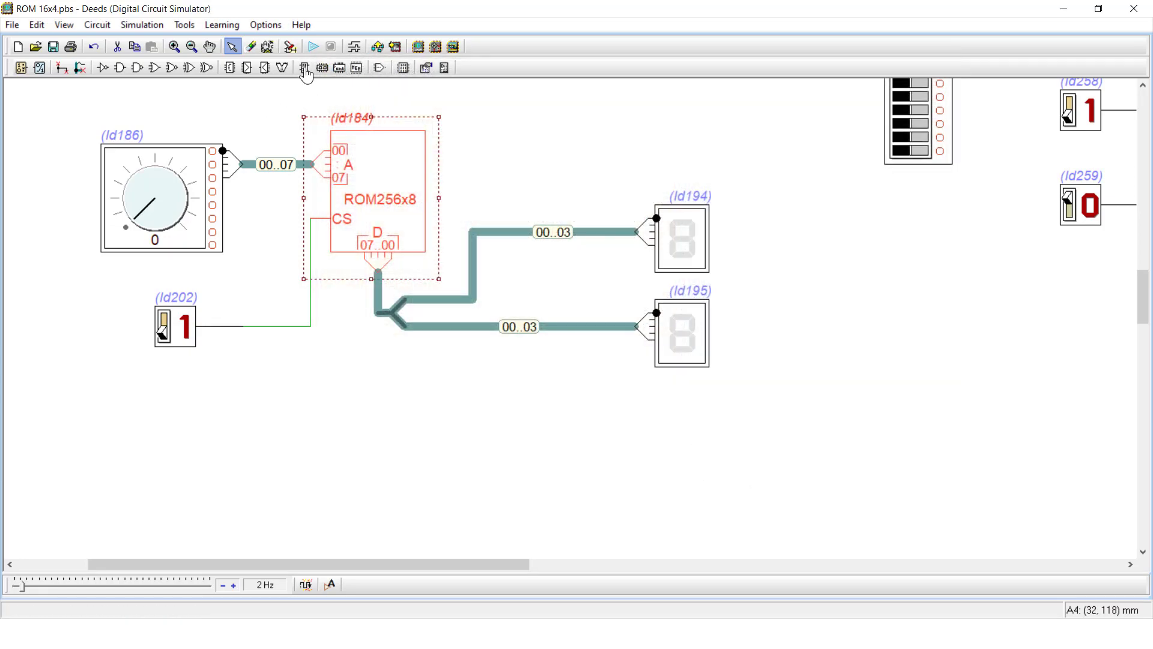
click(314, 46)
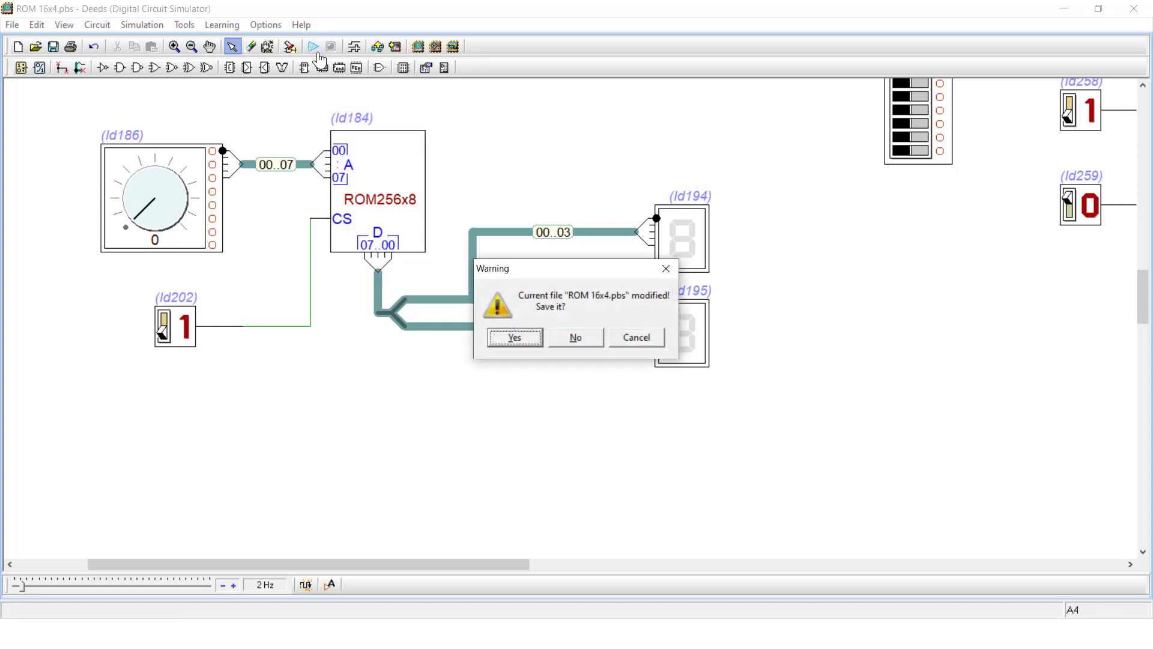
click(515, 338)
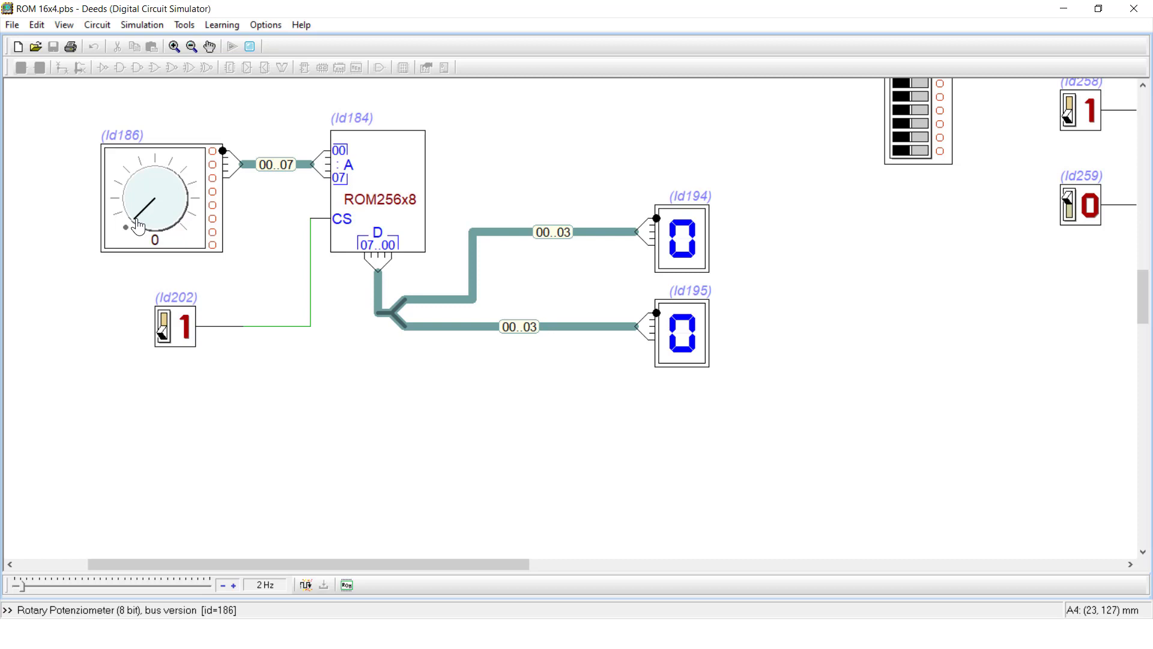
Try potentiometer values 6 and 3, returning it to address 0 each time
drag(138, 226, 129, 220)
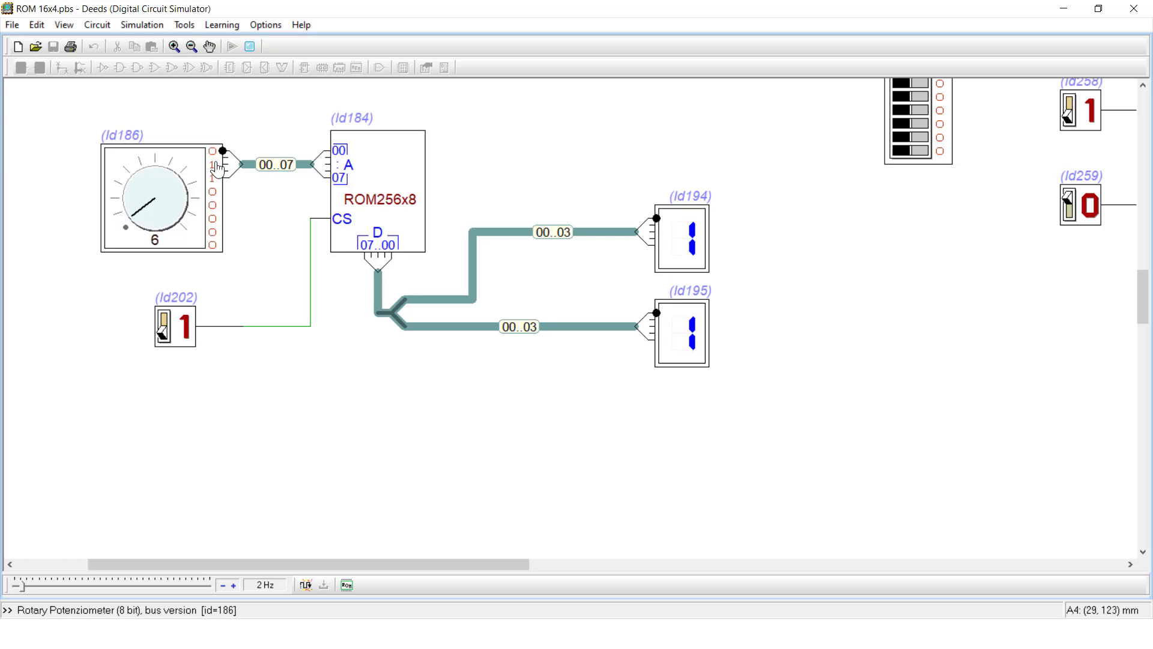
click(143, 218)
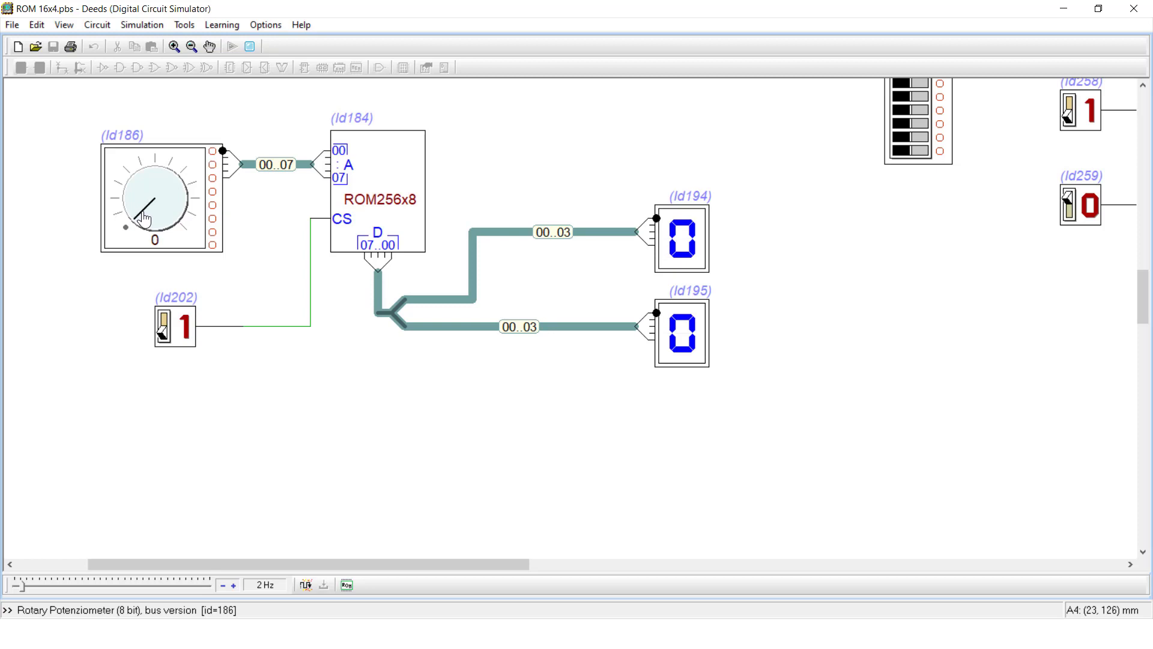
drag(143, 219, 142, 219)
click(142, 220)
click(142, 220)
click(142, 221)
Raise the potentiometer address through 2, 7 and 11 up to 88
click(141, 221)
click(139, 221)
click(137, 220)
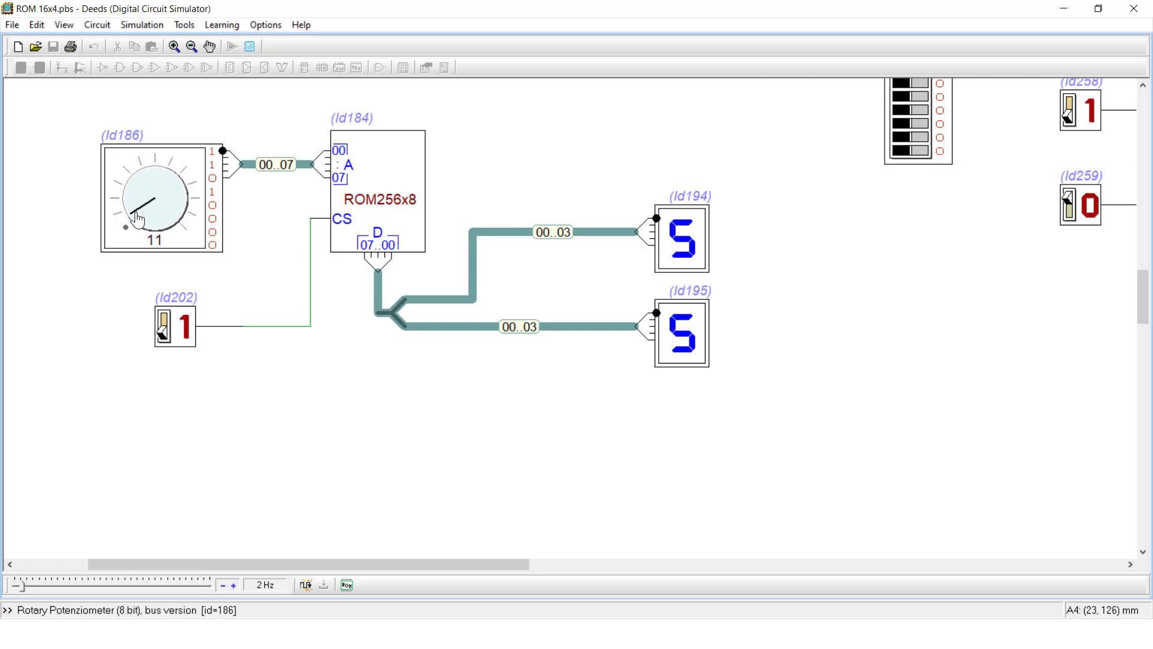
scroll(138, 221, down, 1)
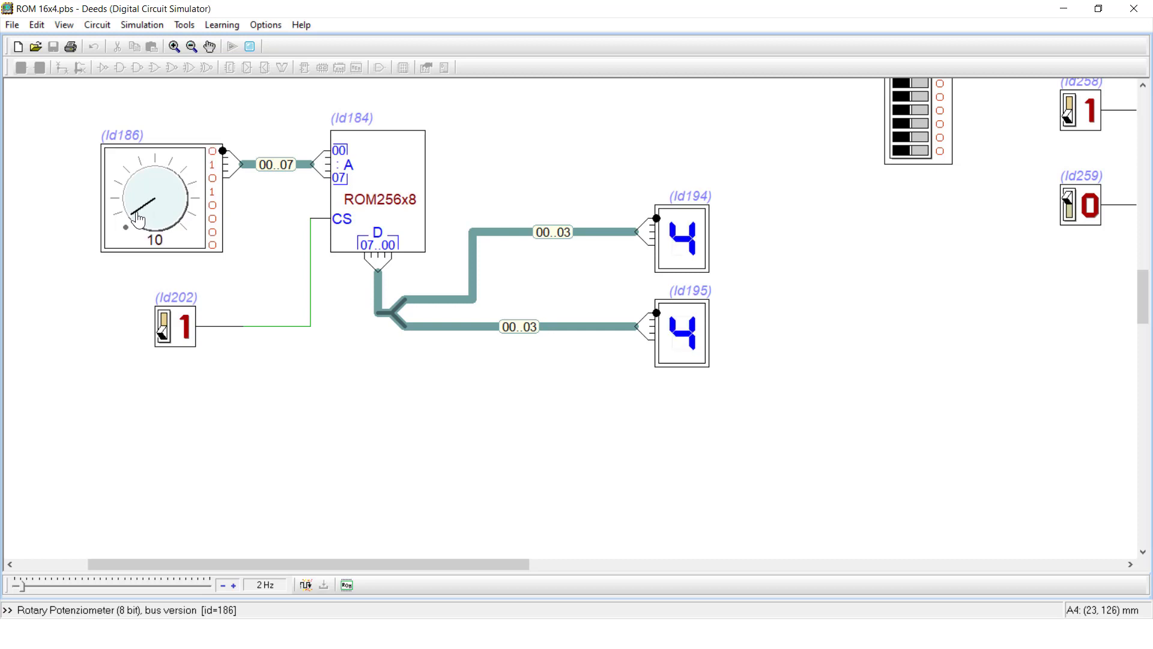
scroll(138, 220, up, 2)
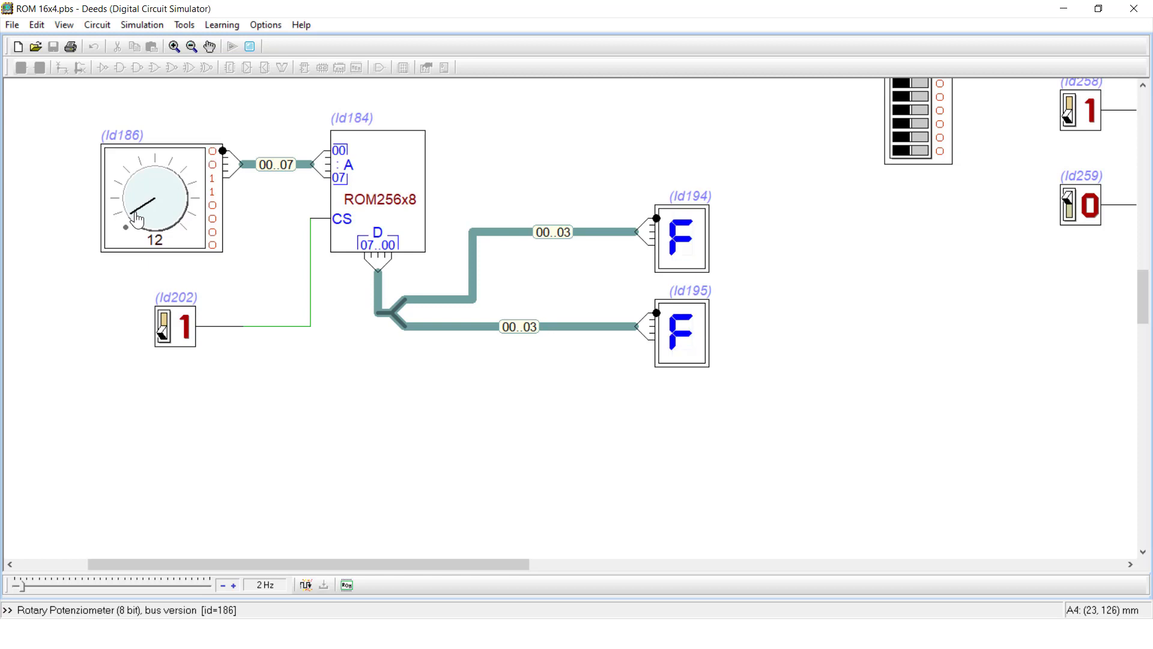
mouse_move(137, 220)
mouse_down()
mouse_move(130, 196)
mouse_move(161, 182)
mouse_move(174, 191)
mouse_move(159, 219)
mouse_move(181, 204)
mouse_move(168, 174)
mouse_move(128, 201)
mouse_move(143, 222)
mouse_up()
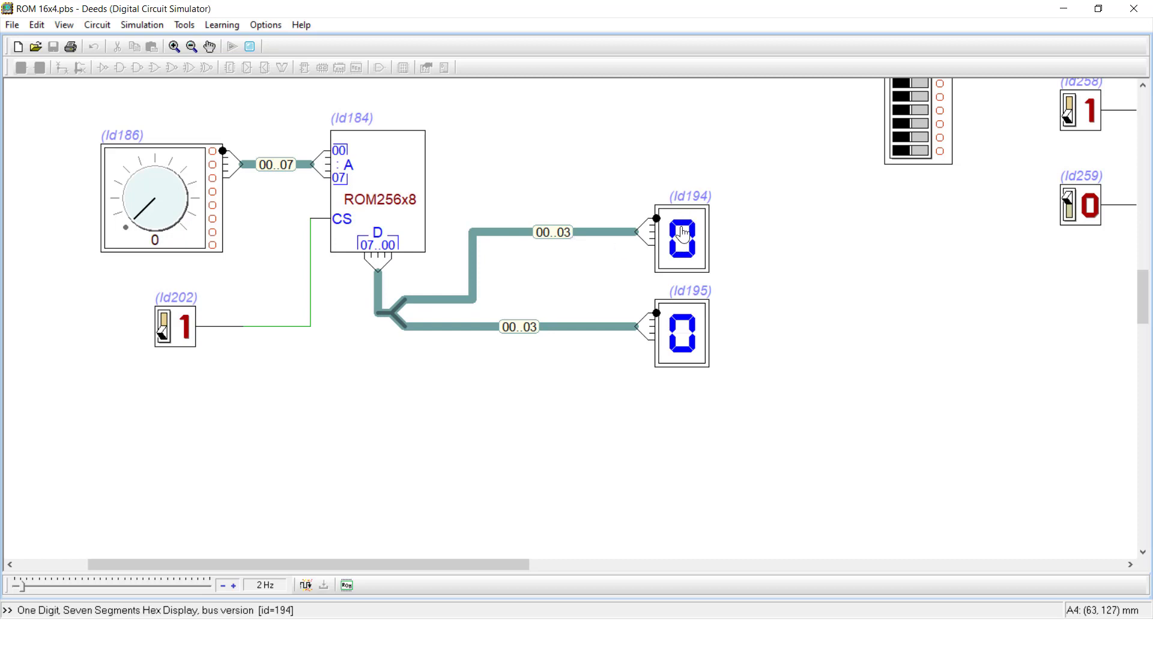
drag(502, 563, 759, 568)
scroll(733, 458, down, 2)
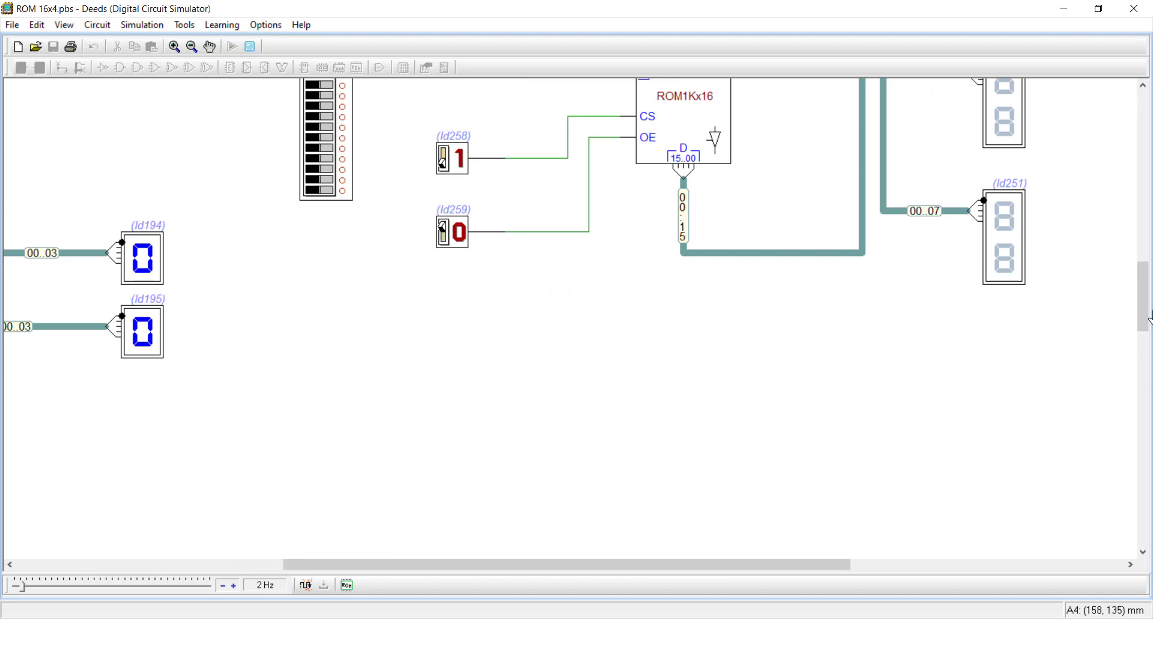
mouse_move(1143, 308)
mouse_down()
mouse_move(1141, 265)
mouse_move(1144, 288)
mouse_up()
double_click(684, 270)
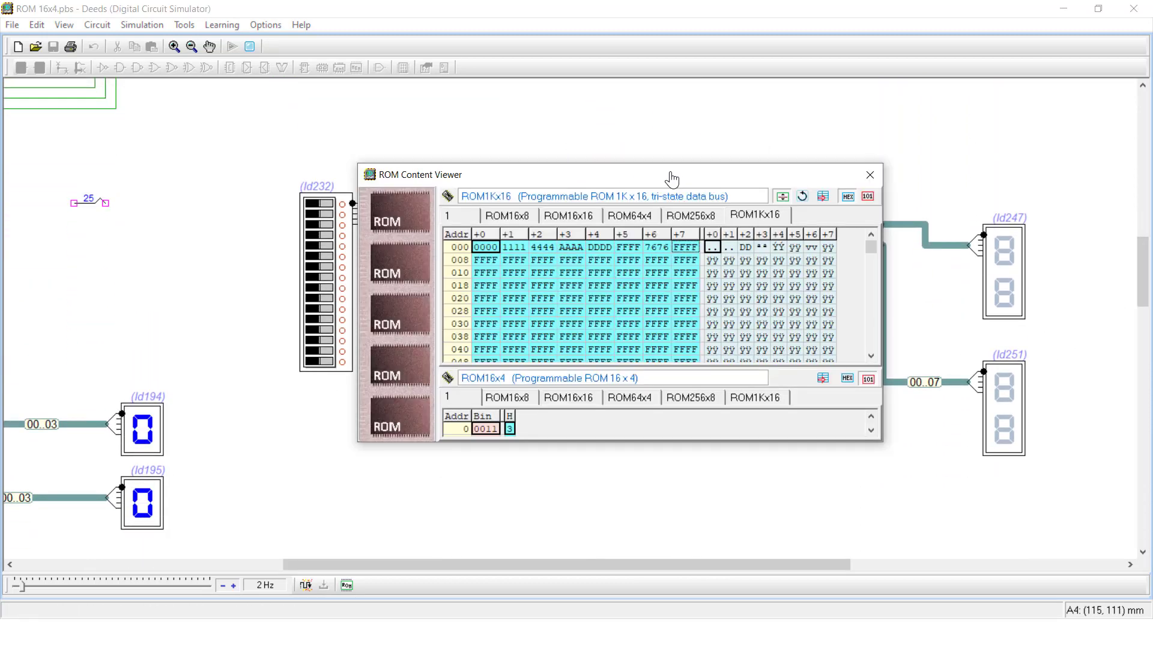
drag(663, 179, 592, 121)
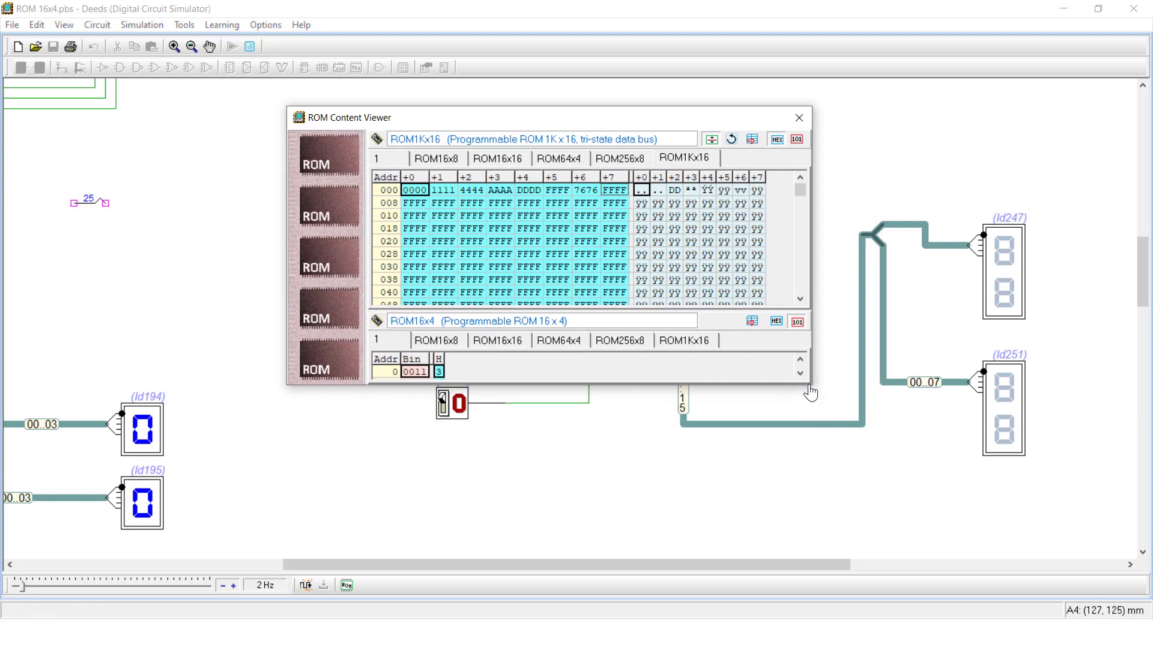
drag(813, 393, 901, 611)
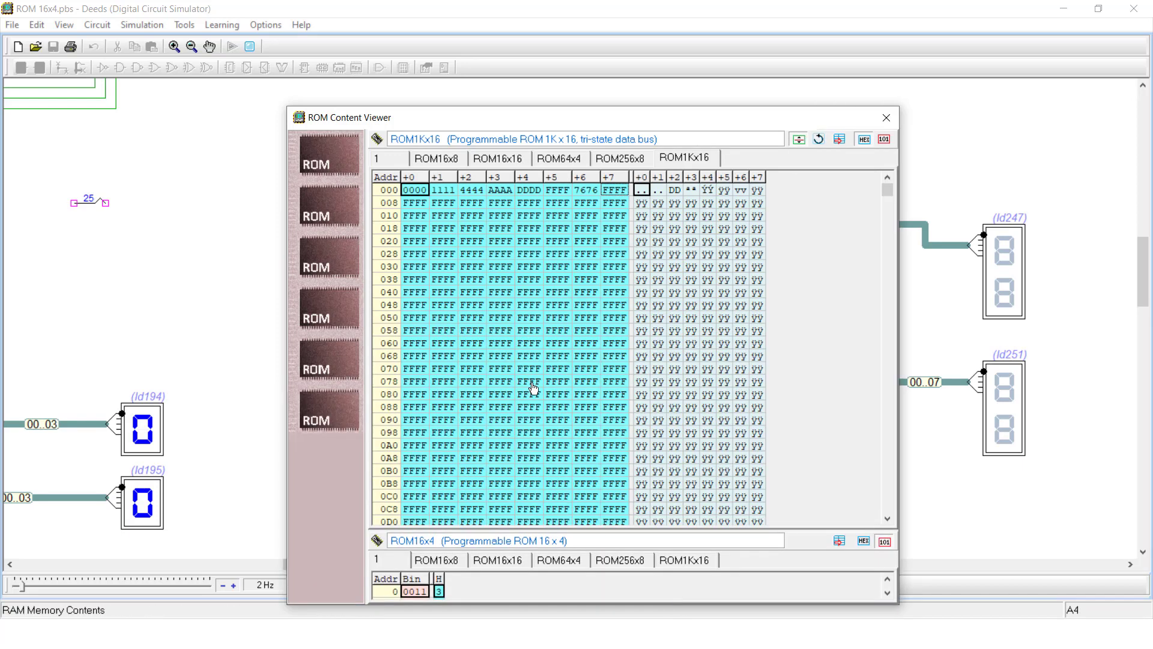
scroll(514, 330, up, 20)
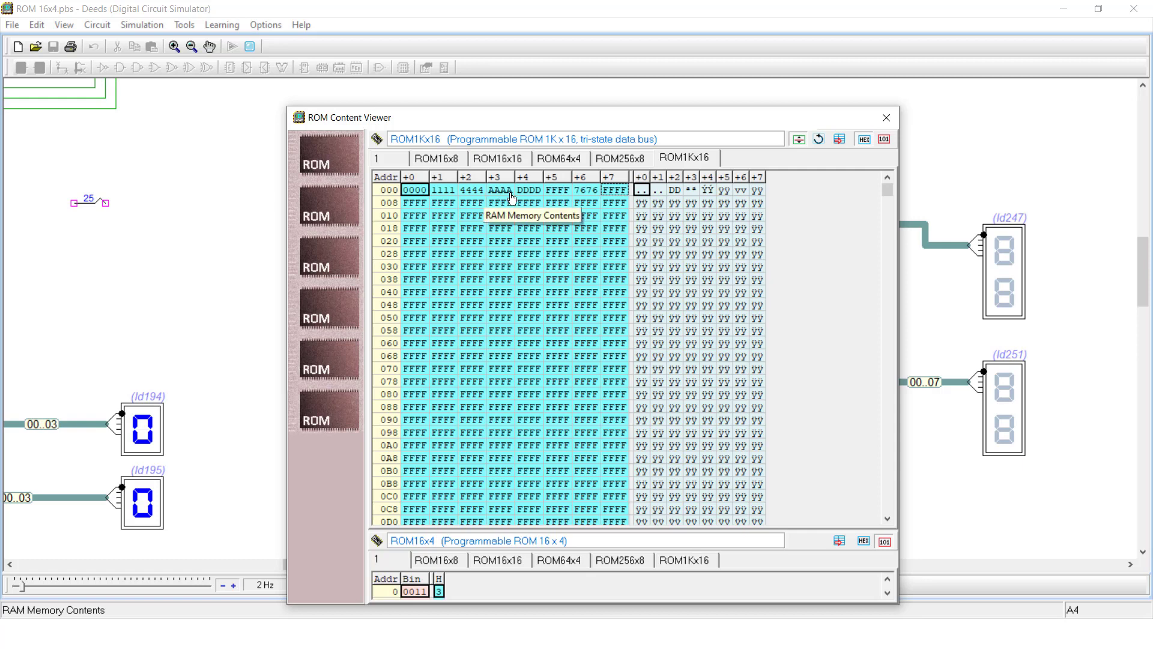
click(886, 118)
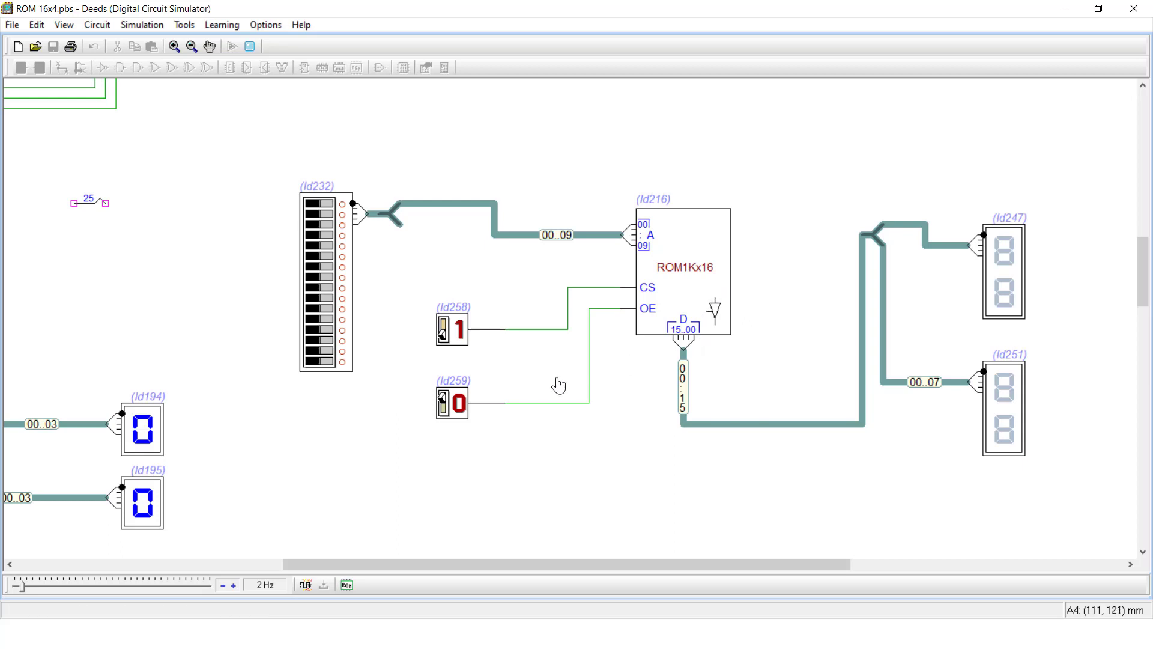
Set OE to 1 and step the ROM1Kx16 address switches through addresses 1 to 4
click(460, 412)
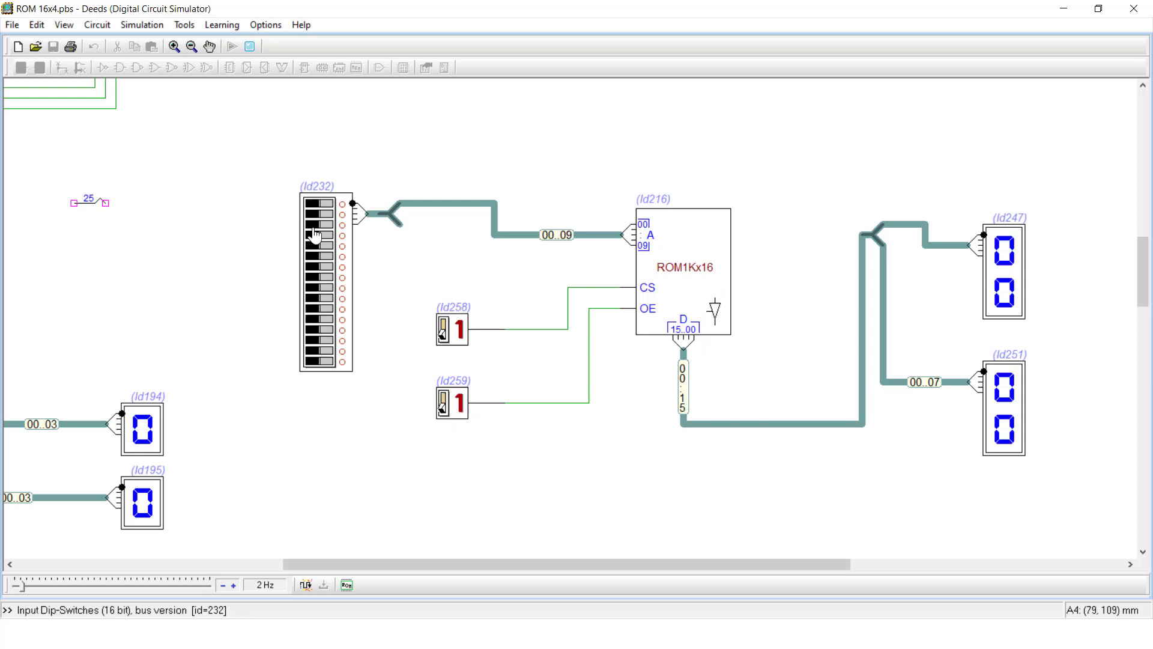
click(321, 204)
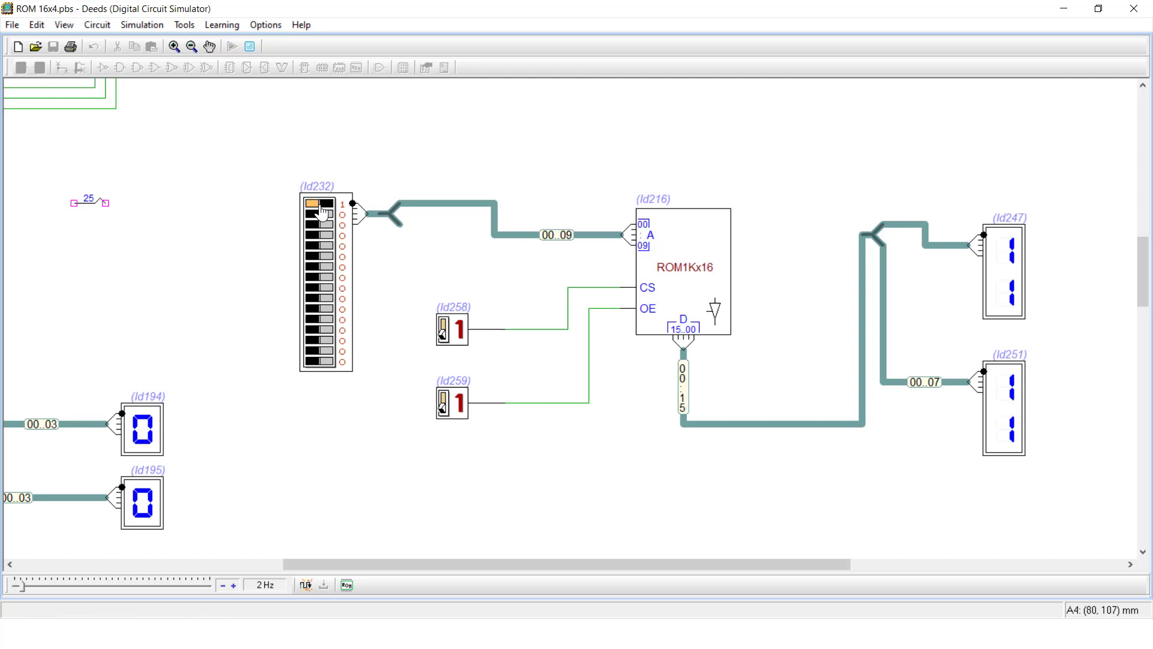
click(321, 204)
click(325, 214)
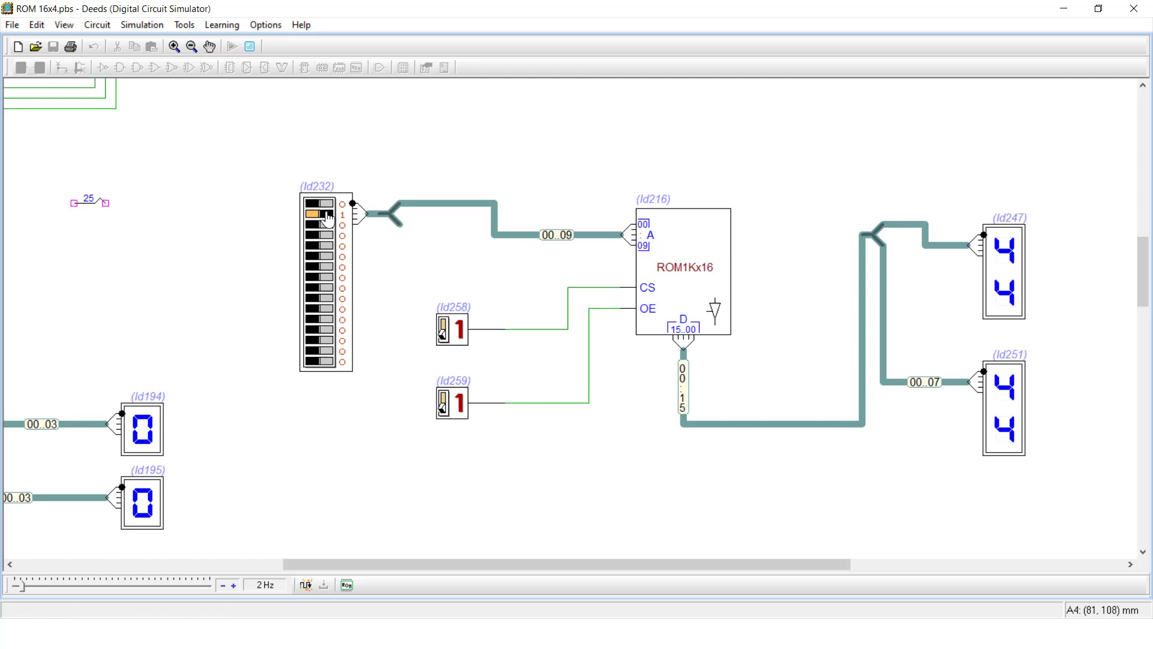
click(316, 206)
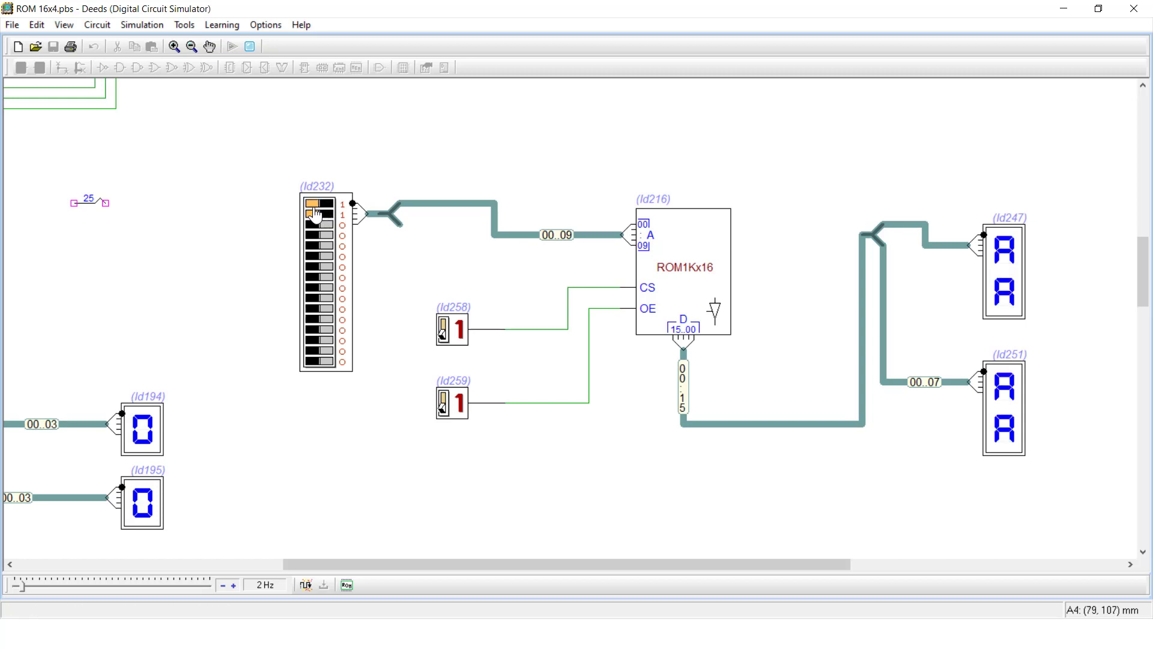
click(319, 224)
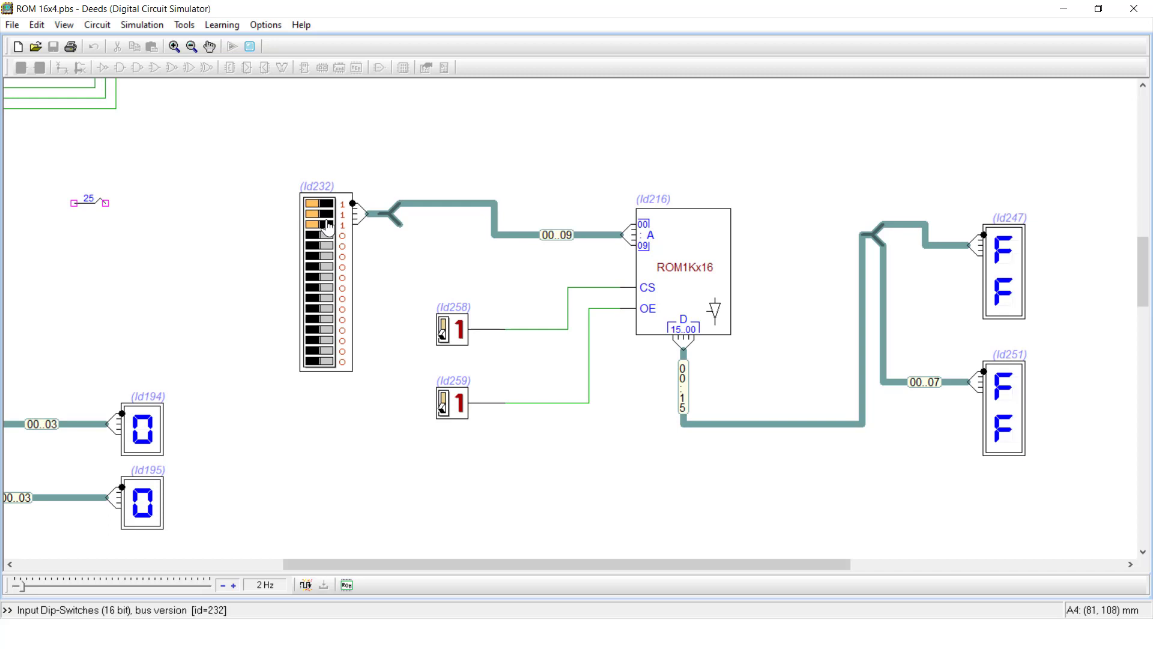
click(320, 214)
click(327, 205)
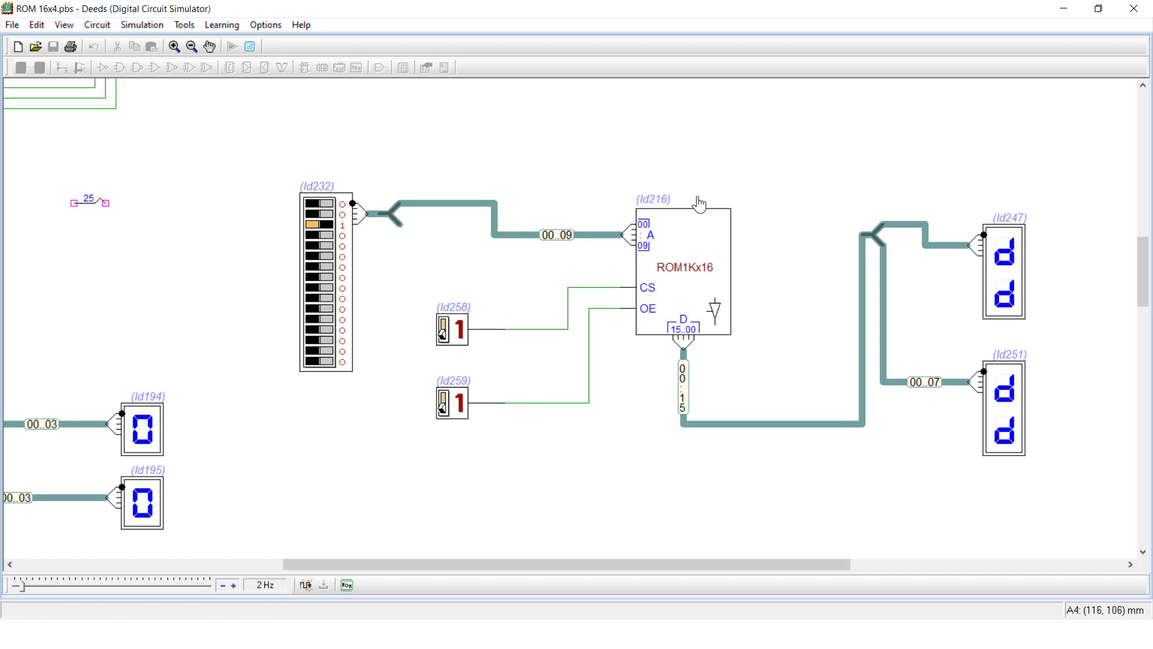
Blank and re-enable the output with OE, then step to addresses 6 and 7
click(459, 404)
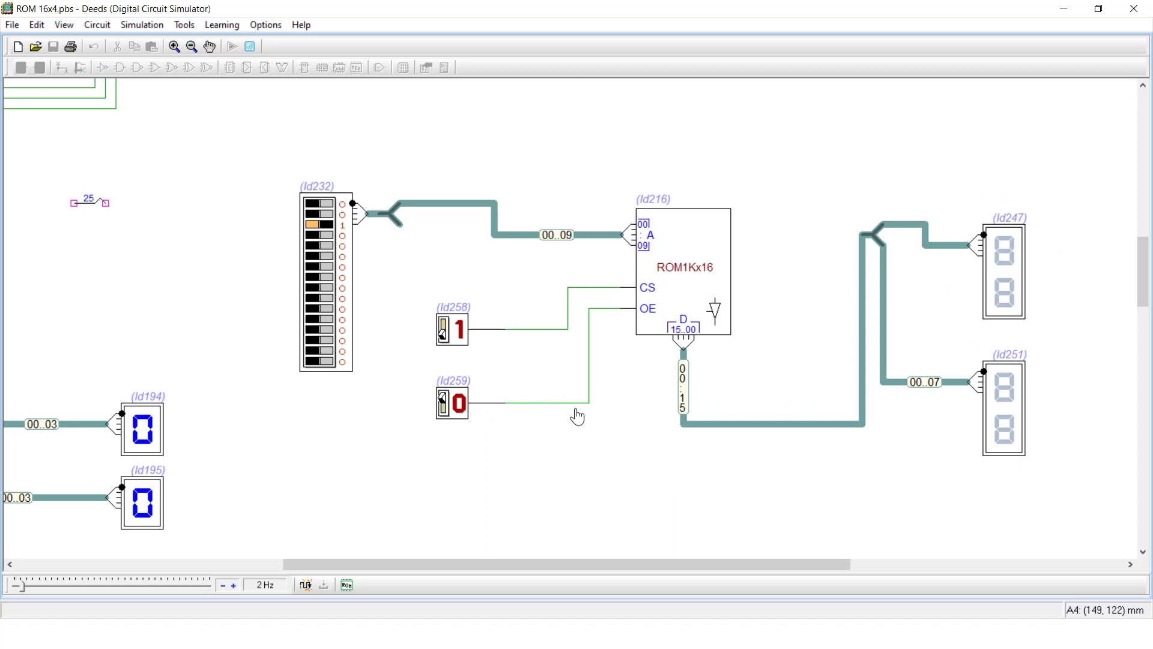
click(455, 413)
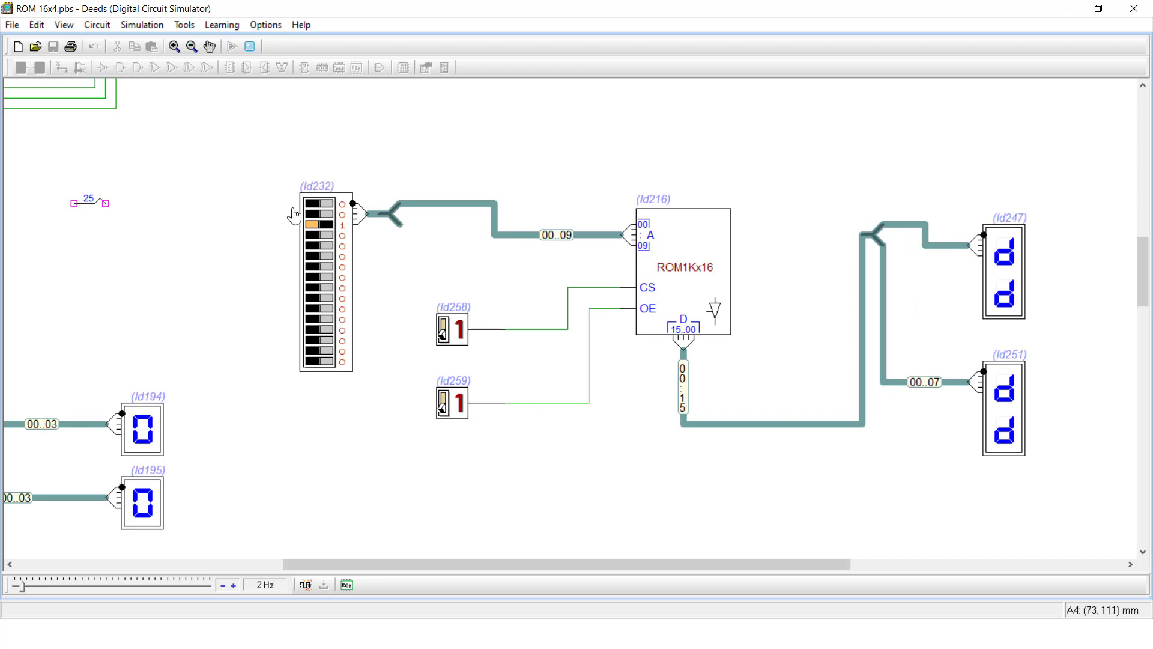
click(313, 213)
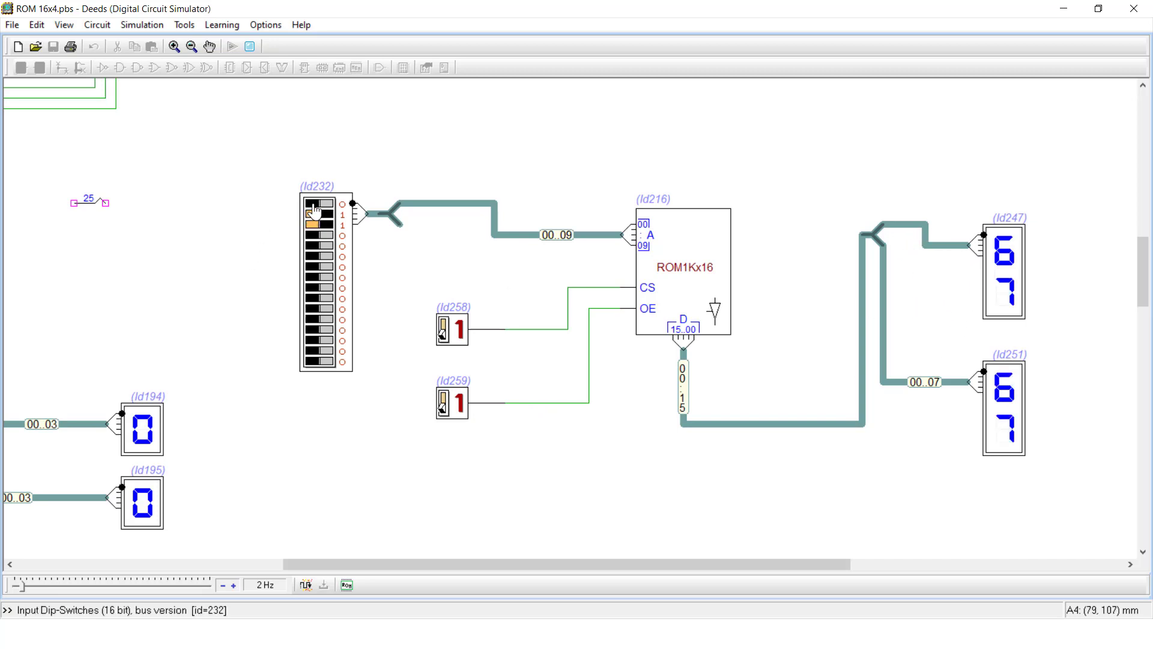
click(311, 204)
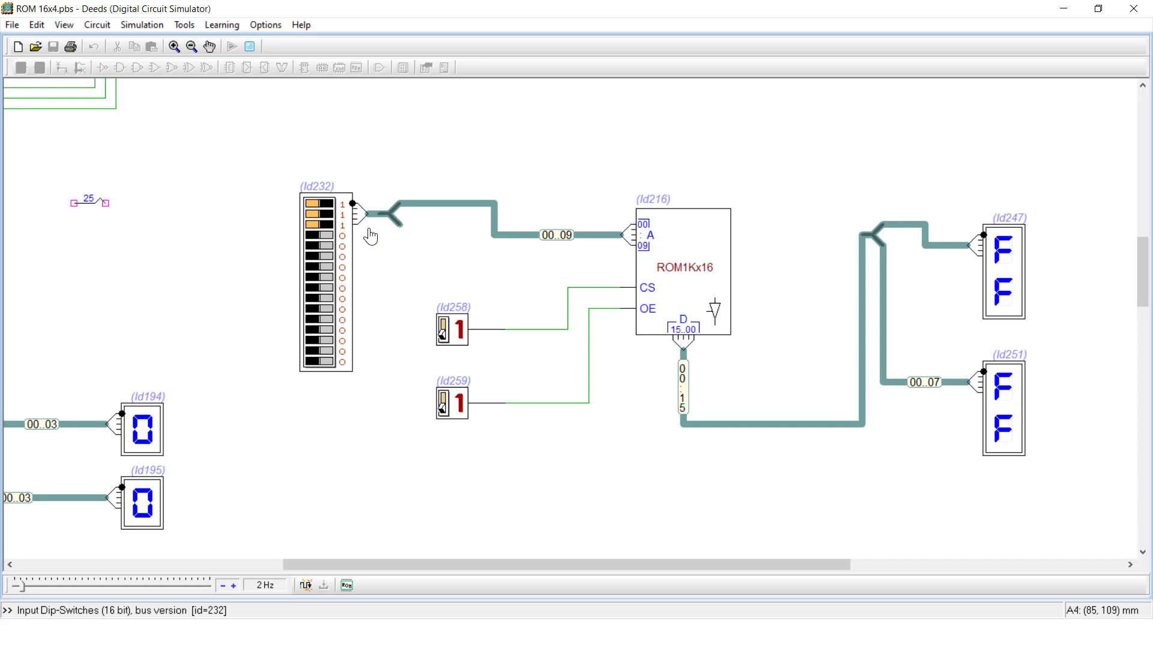
Stop the simulation and place a 4K x 16, 3-state ROM from the memory components
click(250, 46)
click(356, 67)
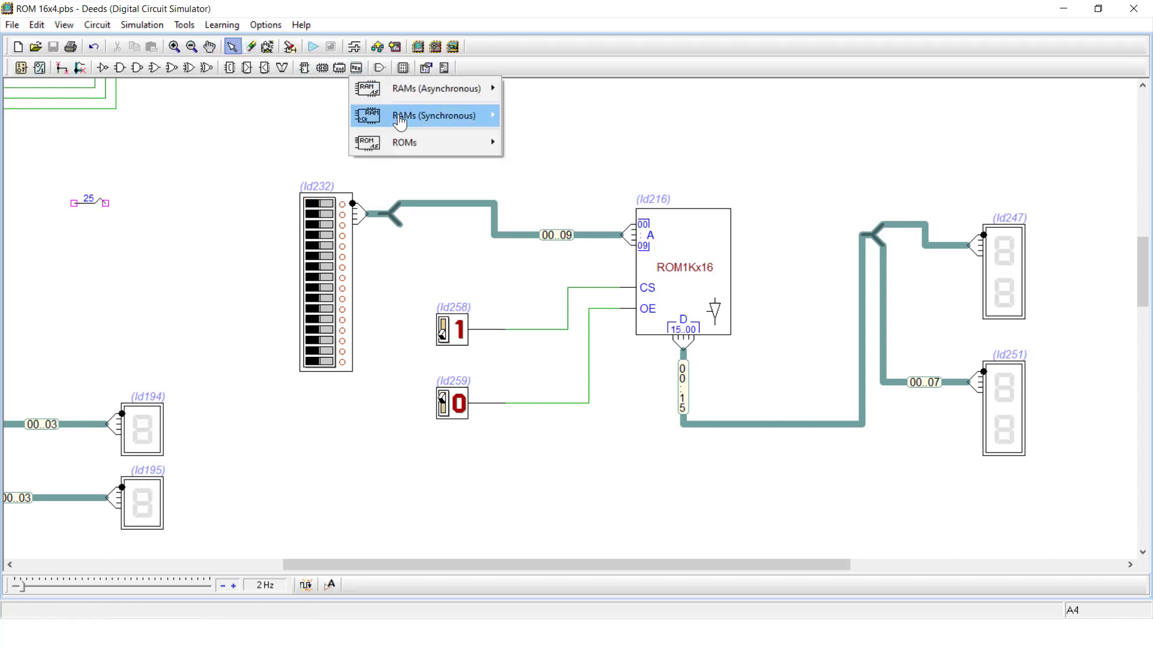
mouse_move(436, 149)
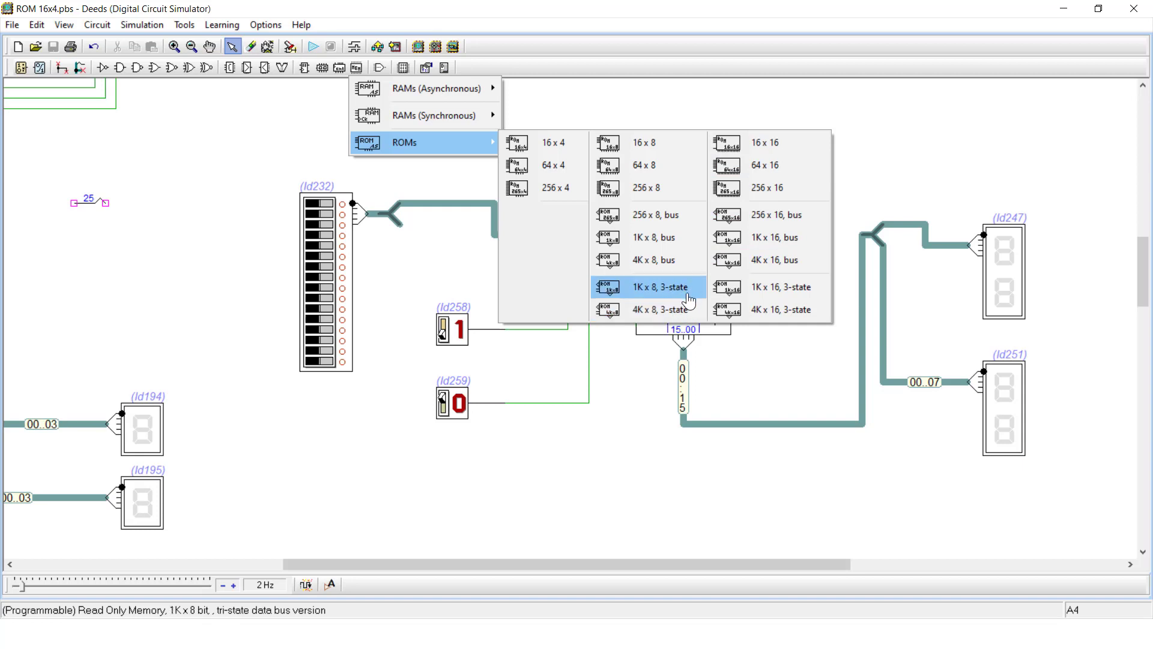
click(781, 312)
click(804, 182)
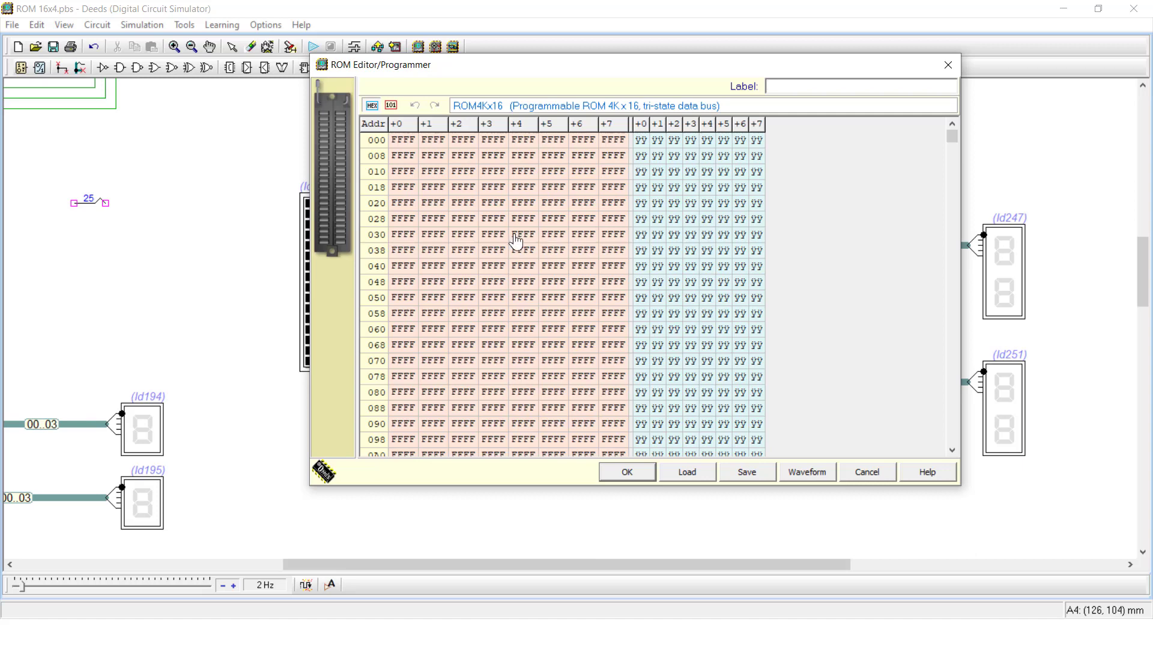
Scroll the ROM4Kx16 editor grid and close it, leaving the ROM unprogrammed
mouse_move(952, 141)
mouse_down()
mouse_move(952, 415)
mouse_move(952, 130)
mouse_up()
click(946, 68)
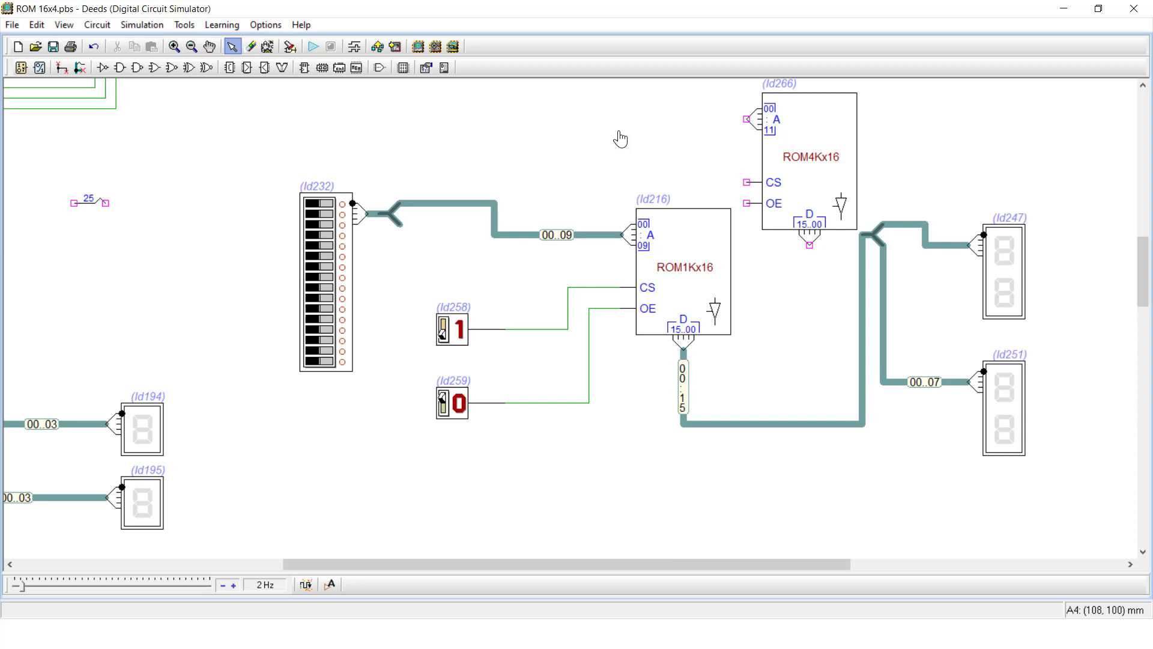
scroll(206, 202, down, 2)
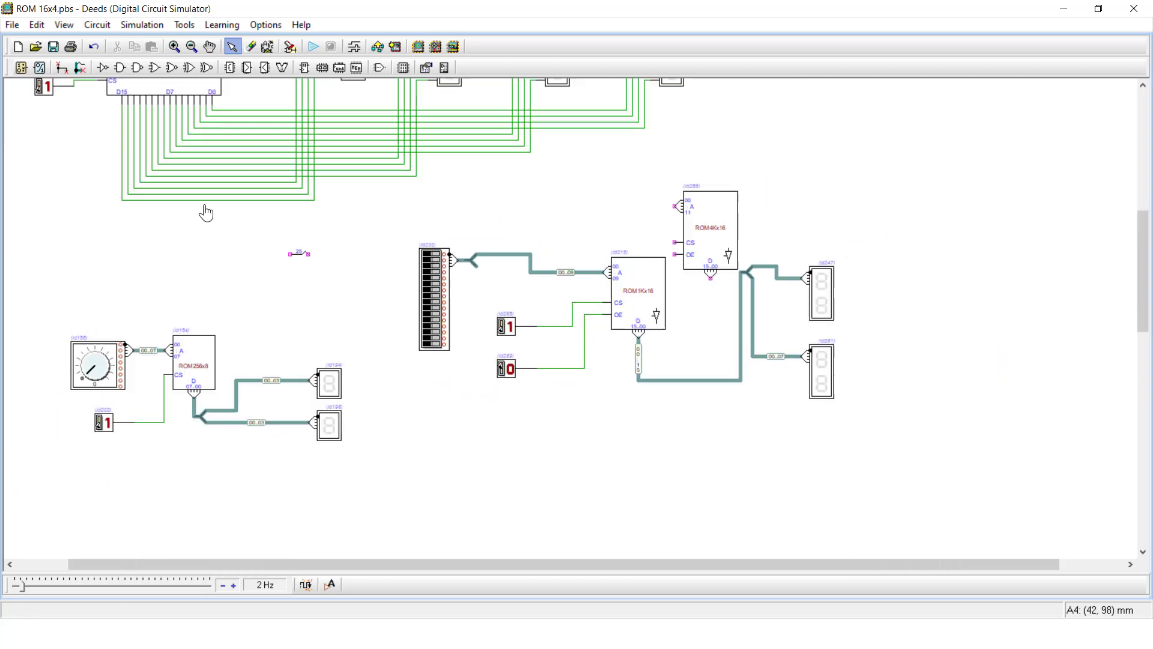
drag(394, 565, 309, 566)
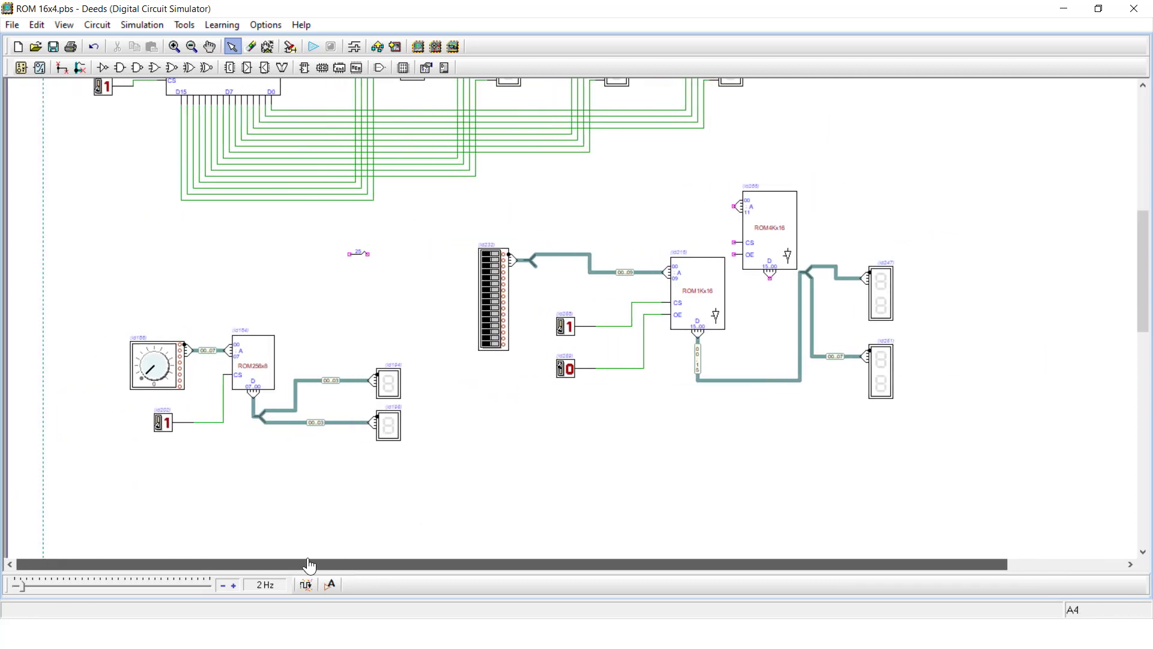
scroll(781, 258, up, 1)
scroll(796, 224, up, 1)
scroll(543, 214, down, 1)
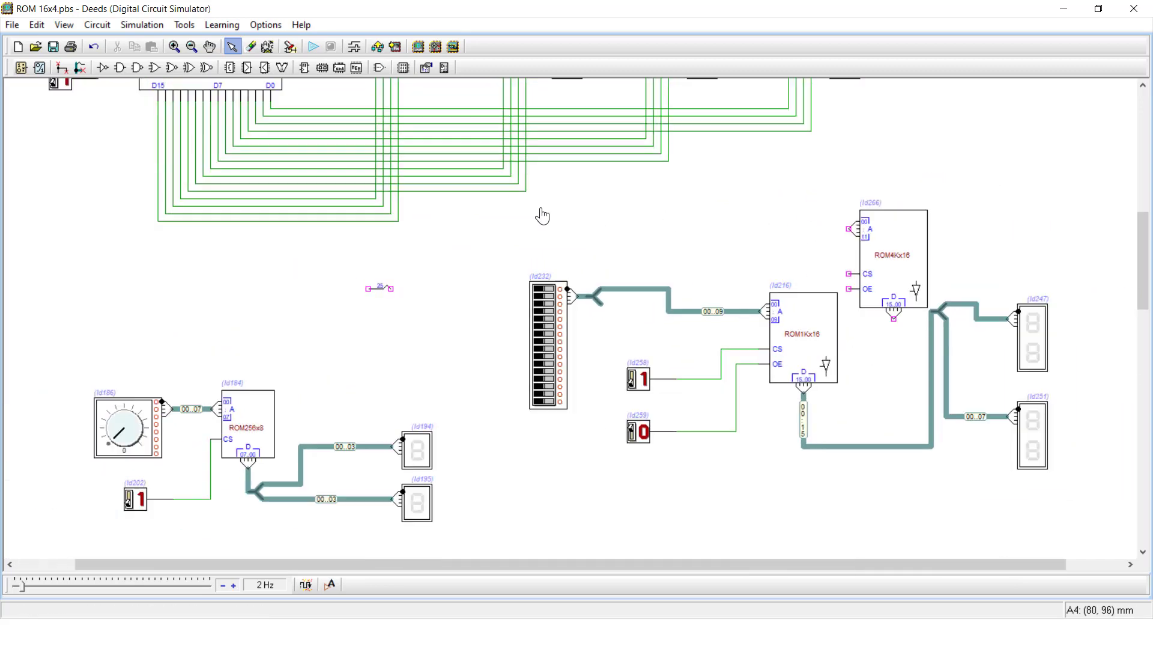
drag(1143, 252, 1143, 176)
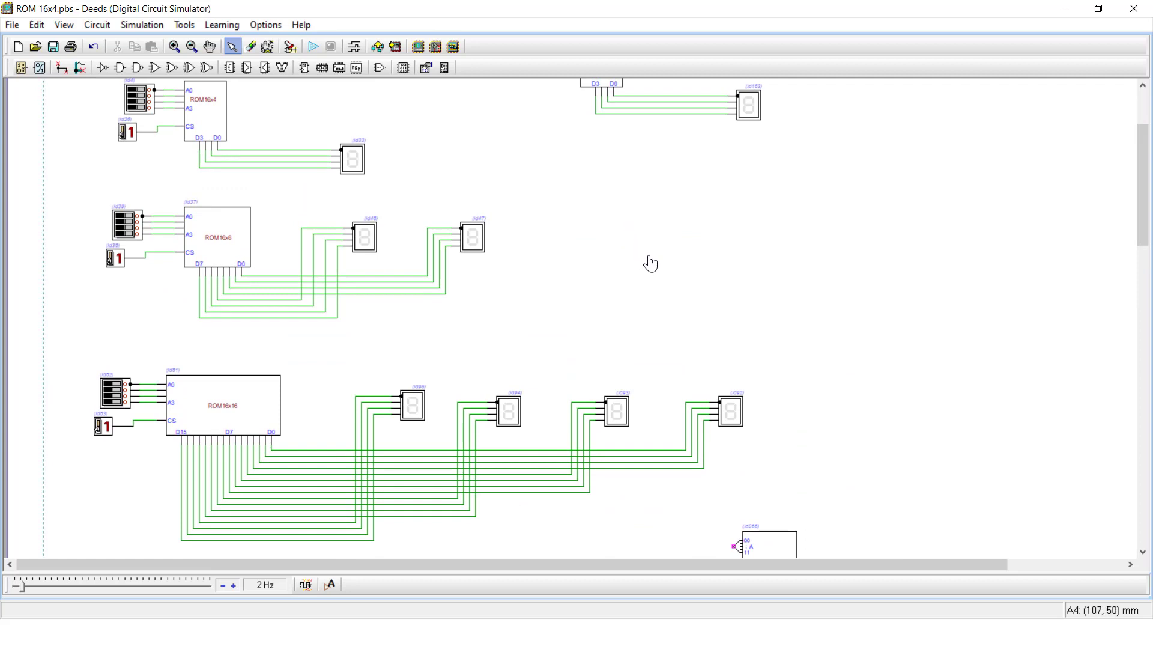
scroll(650, 263, up, 1)
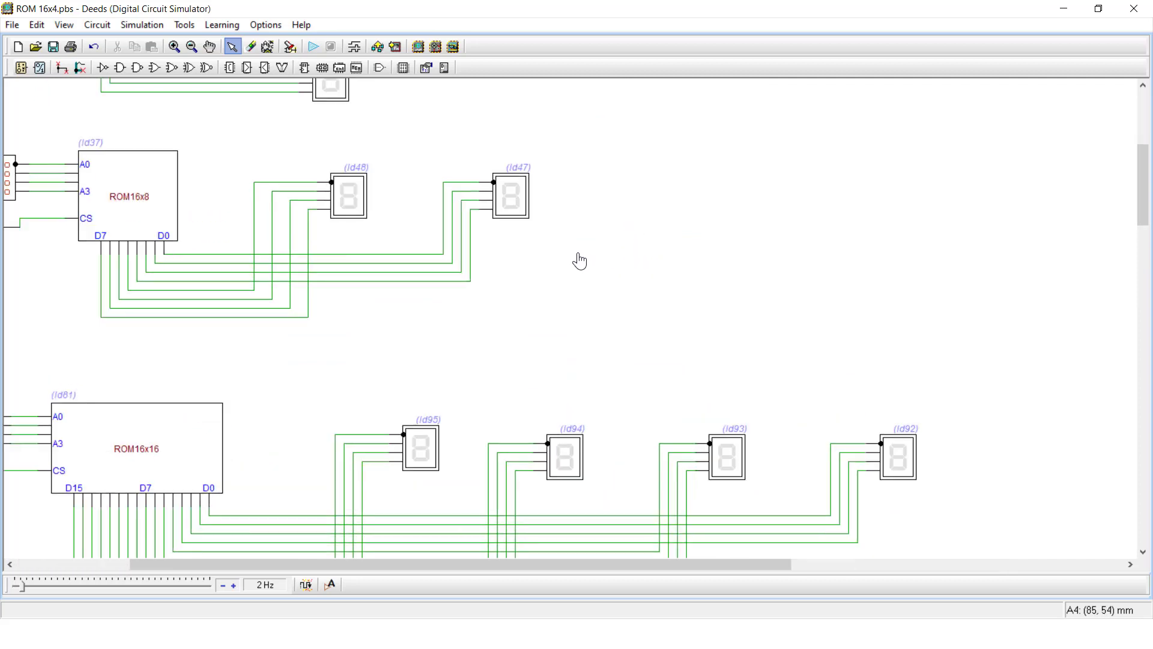
scroll(580, 259, down, 1)
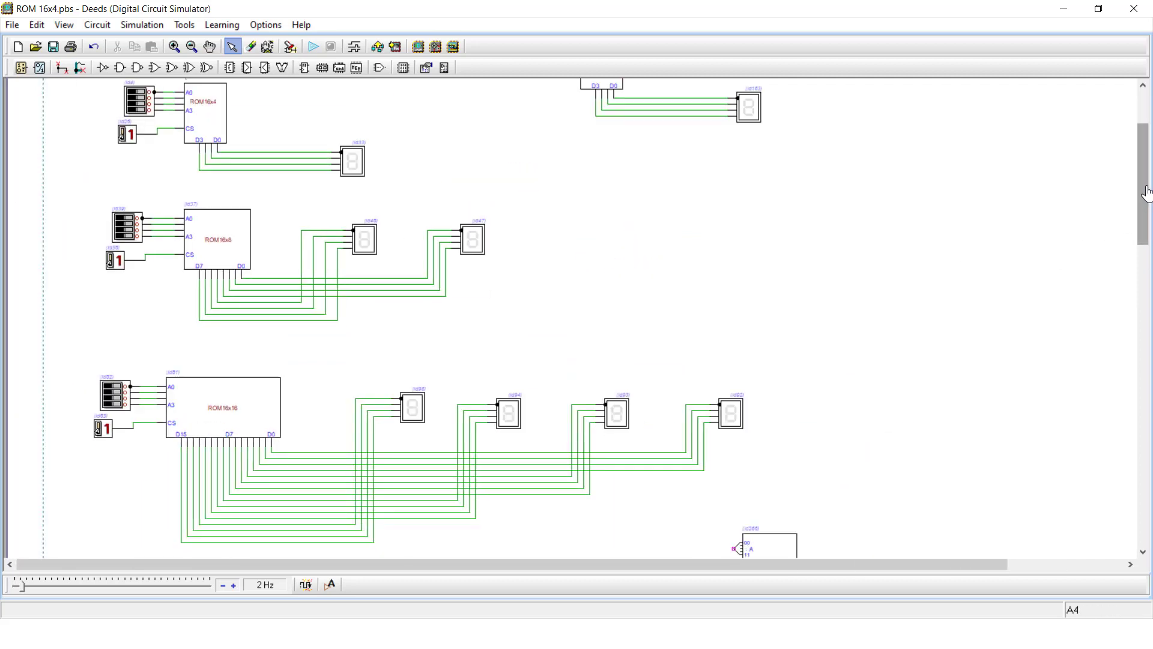
drag(1145, 192, 1142, 160)
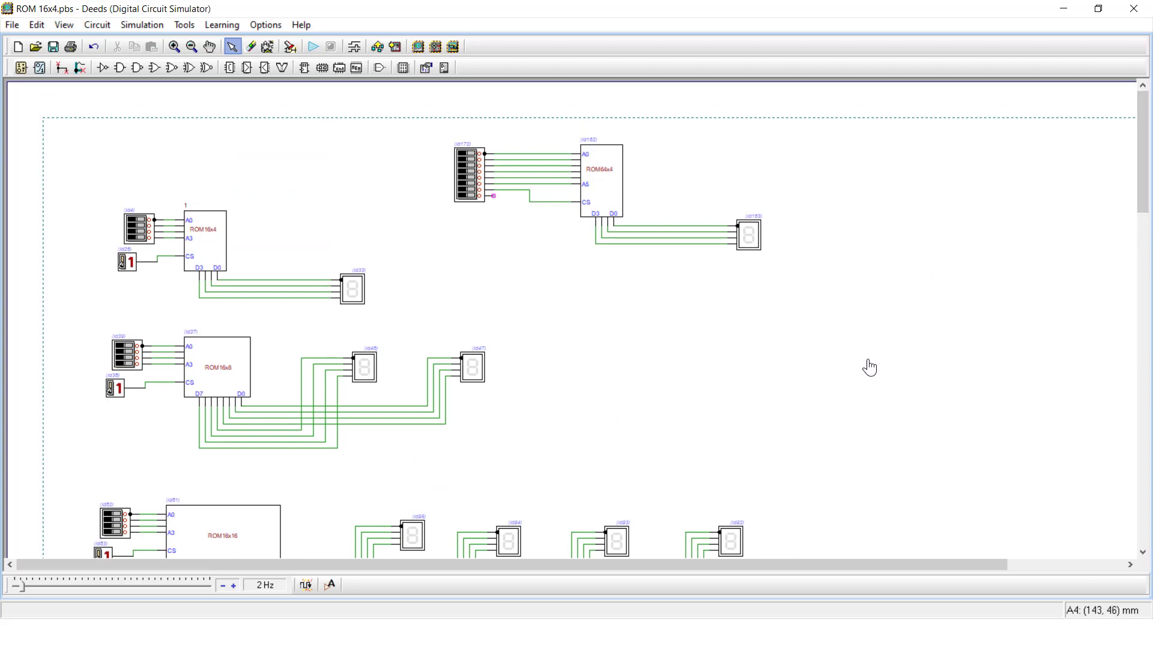